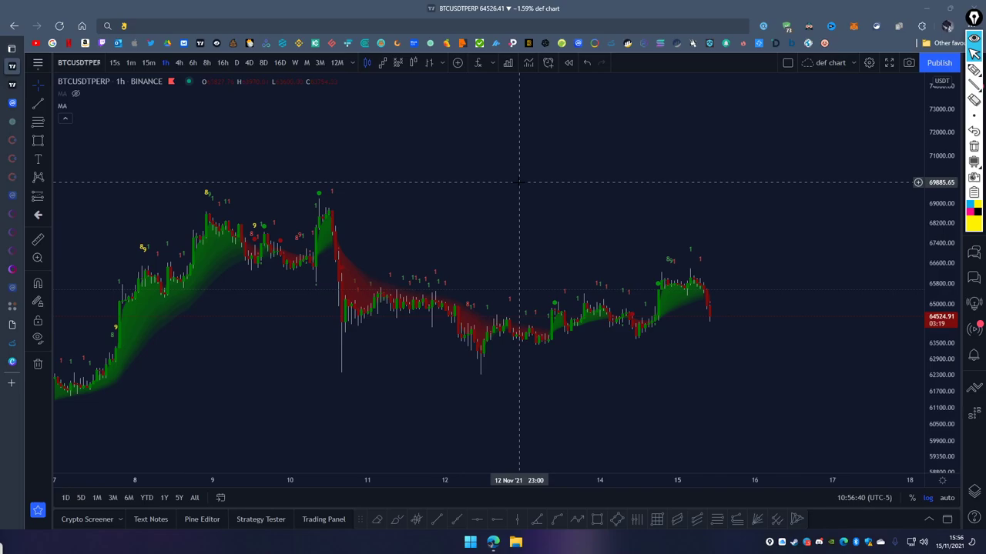
Switch to the Moving Average Trend script page and review its chart preview and overview.
mouse_move(64, 106)
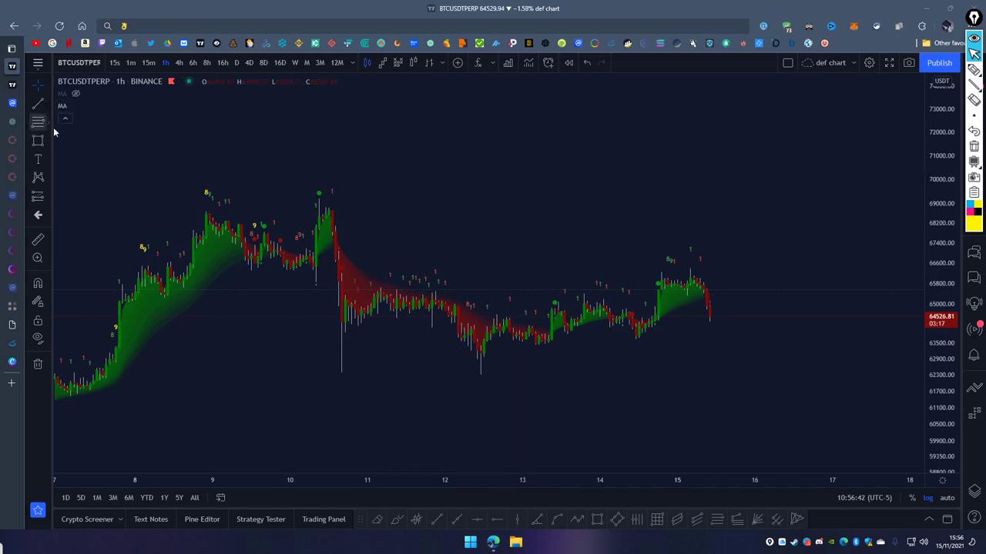
click(10, 91)
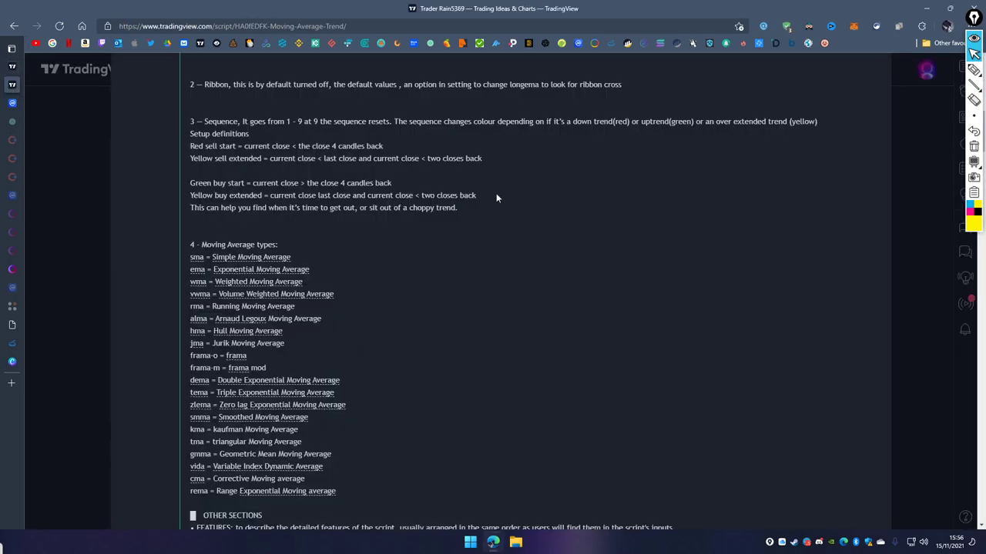
scroll(488, 204, up, 10)
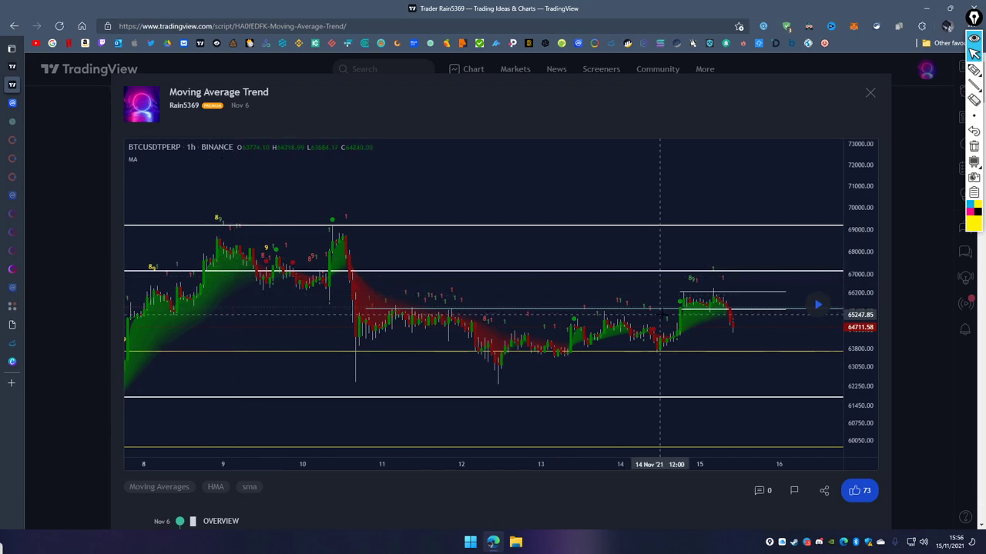
scroll(663, 315, down, 3)
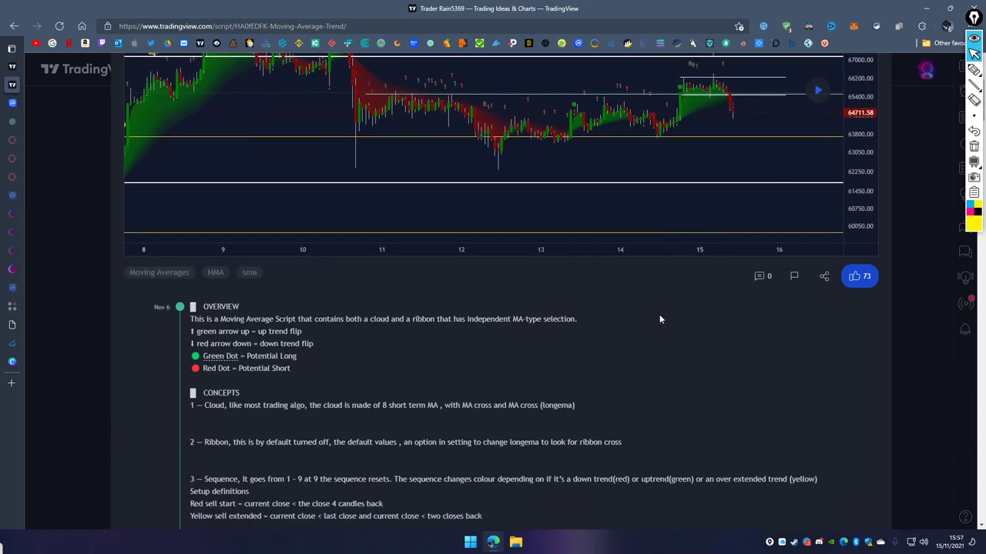
scroll(659, 314, up, 3)
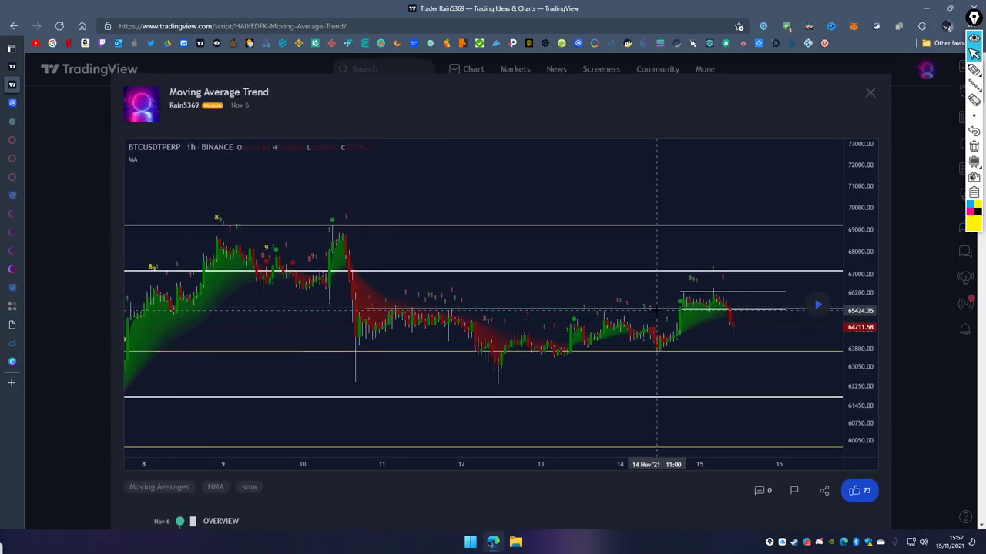
Outline the Moving Average types list on the script page with the pen and draw an arrow pointing to it.
scroll(656, 307, down, 10)
mouse_move(970, 110)
click(973, 70)
mouse_move(185, 231)
mouse_down()
mouse_move(339, 231)
mouse_move(412, 478)
mouse_move(216, 506)
mouse_move(181, 394)
mouse_move(186, 231)
mouse_up()
drag(523, 301, 465, 317)
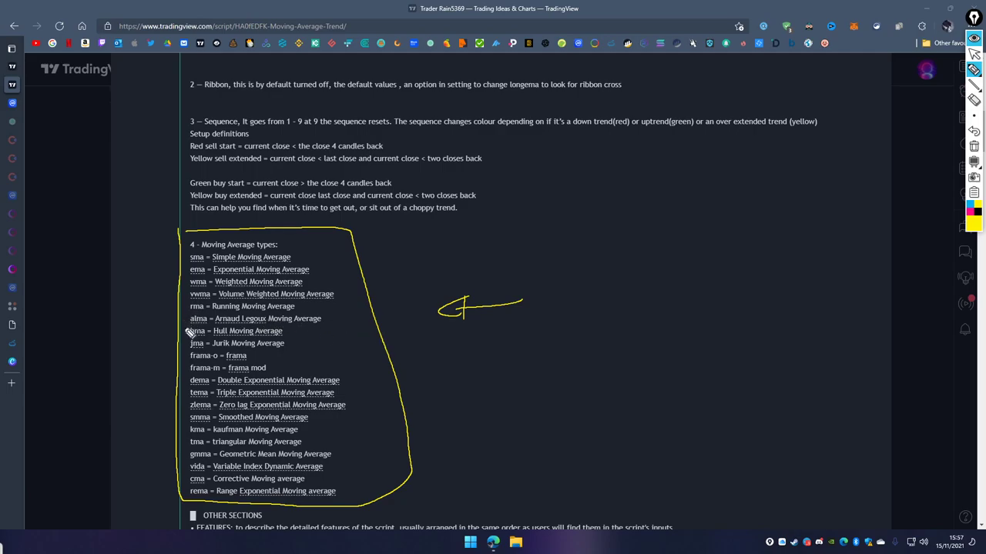
Box the sma, ema, wma and vwma entries, adding an arrow beside the box and one down the rest of the list.
mouse_move(187, 256)
mouse_down()
mouse_move(185, 307)
mouse_move(347, 302)
mouse_move(294, 256)
mouse_move(182, 254)
mouse_up()
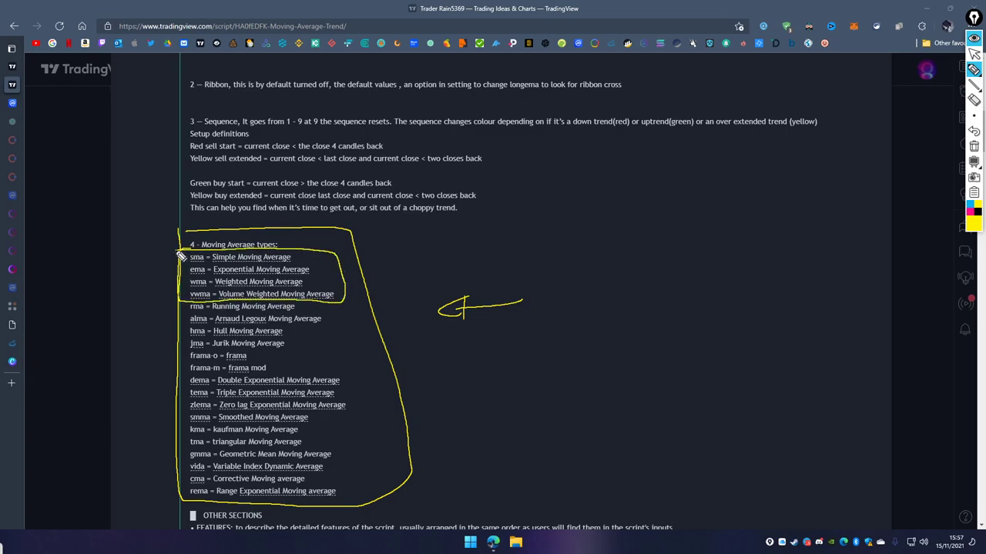
mouse_move(348, 274)
mouse_down()
mouse_move(399, 268)
mouse_move(391, 279)
mouse_up()
mouse_move(362, 316)
mouse_down()
mouse_move(377, 467)
mouse_move(366, 460)
mouse_up()
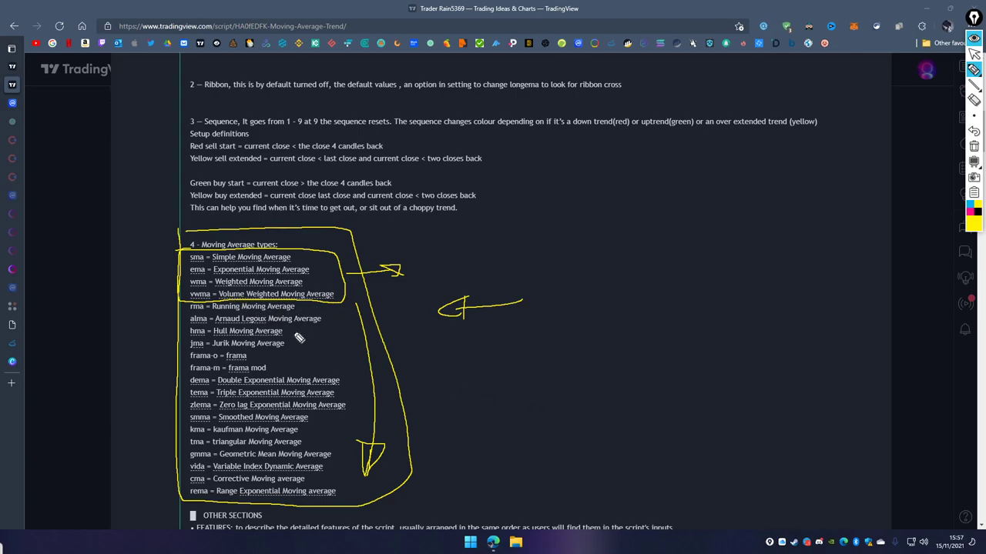
Mark the Hull, Exponential and Running Moving Average entries with small arrows and clear all the annotations.
mouse_move(292, 334)
mouse_down()
mouse_move(336, 333)
mouse_move(330, 339)
mouse_up()
mouse_move(311, 271)
mouse_down()
mouse_move(337, 265)
mouse_move(335, 274)
mouse_up()
drag(306, 309, 324, 305)
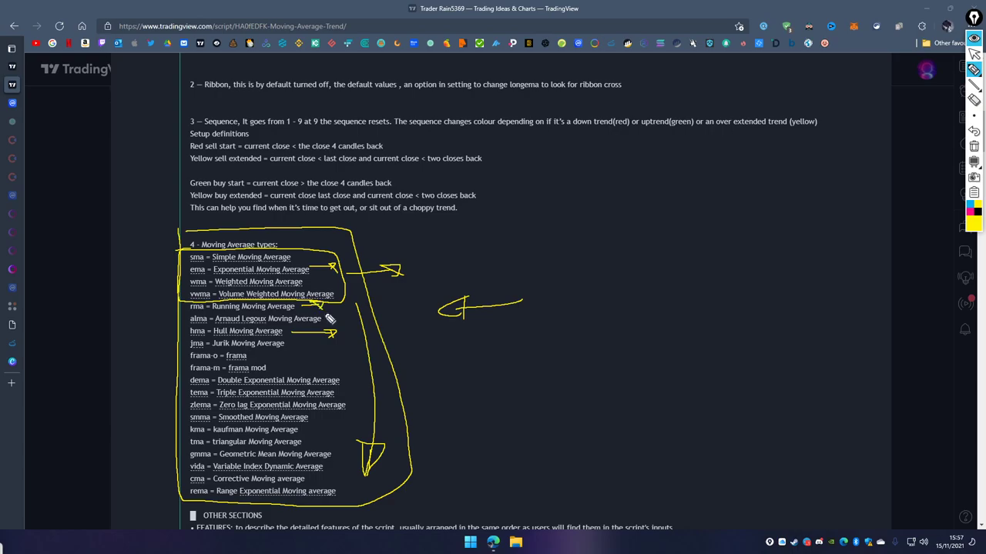
click(974, 146)
click(973, 53)
Examine the script page's concepts, release notes and source code down to the alert conditions.
scroll(559, 318, up, 10)
scroll(339, 289, down, 10)
scroll(342, 287, up, 5)
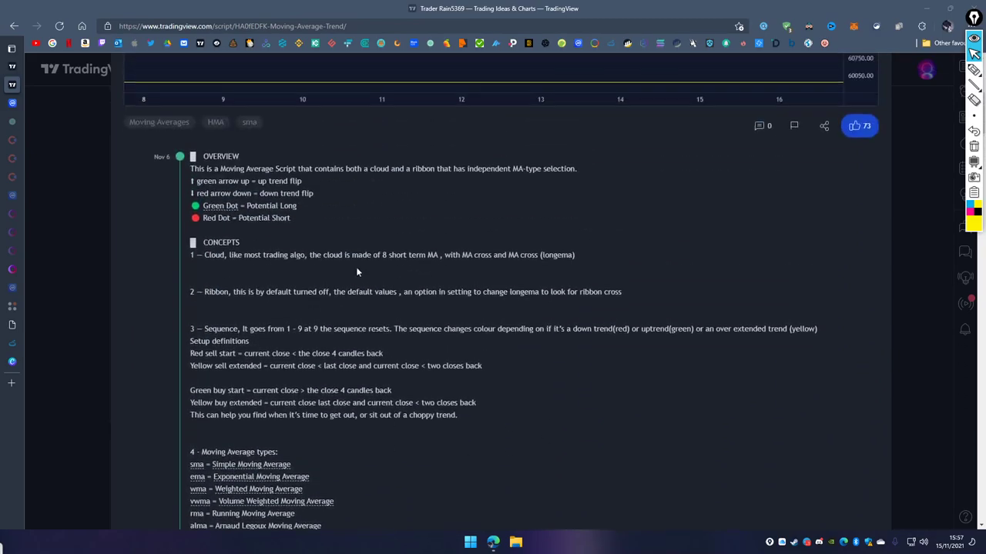
scroll(605, 398, up, 3)
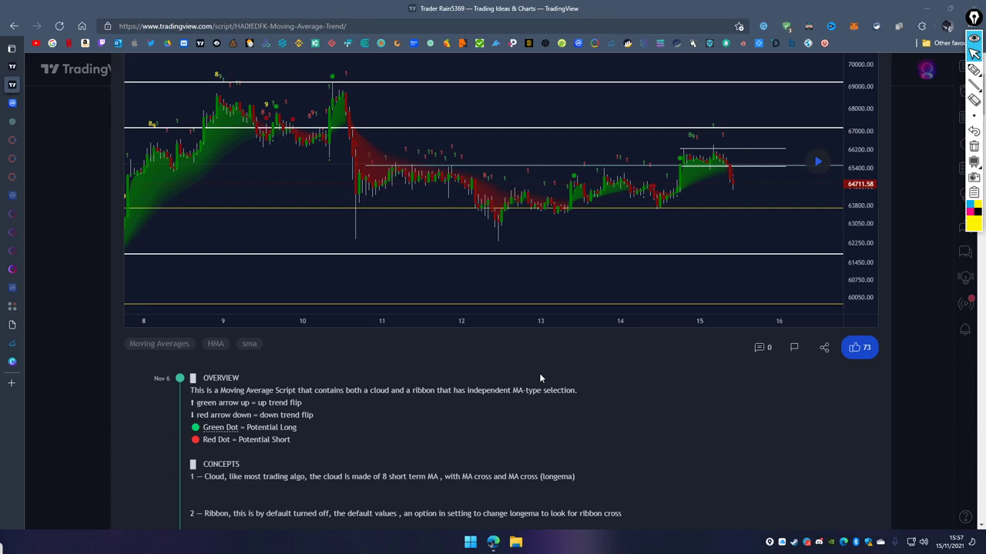
scroll(478, 427, down, 15)
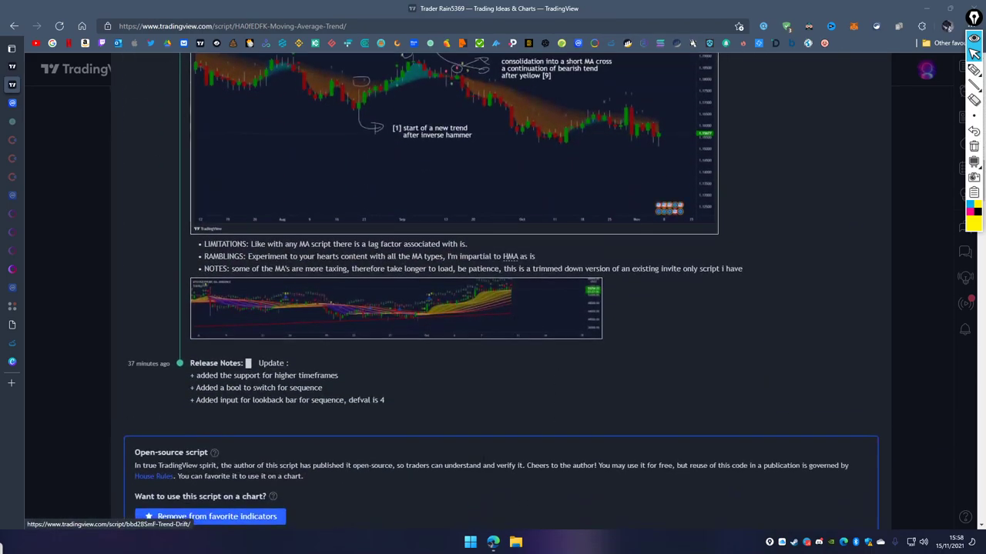
scroll(453, 356, down, 10)
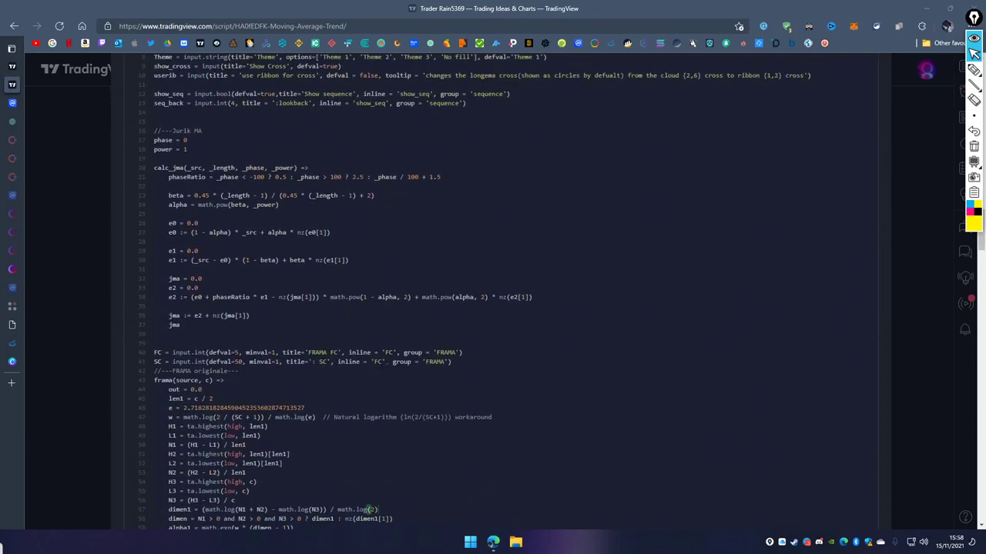
scroll(370, 524, up, 3)
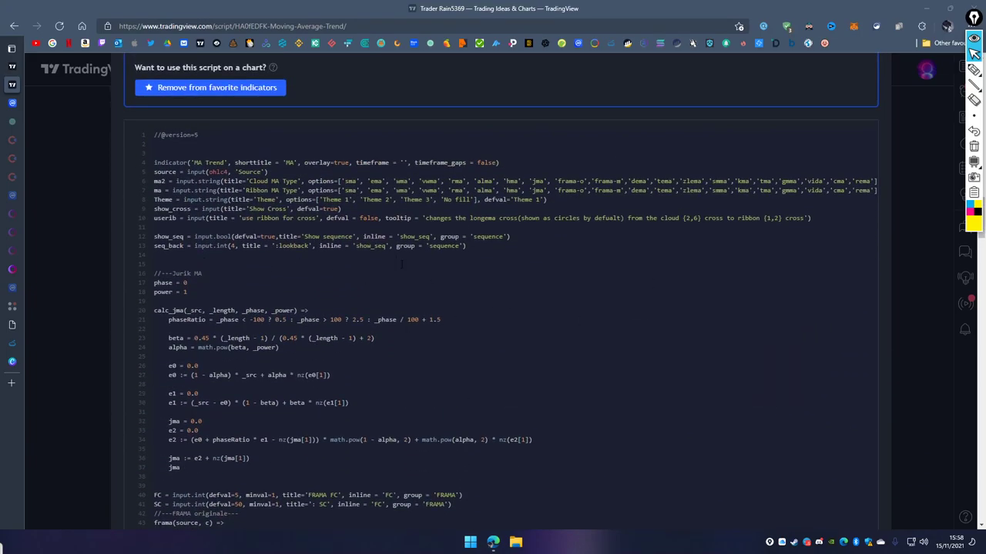
scroll(636, 285, down, 4)
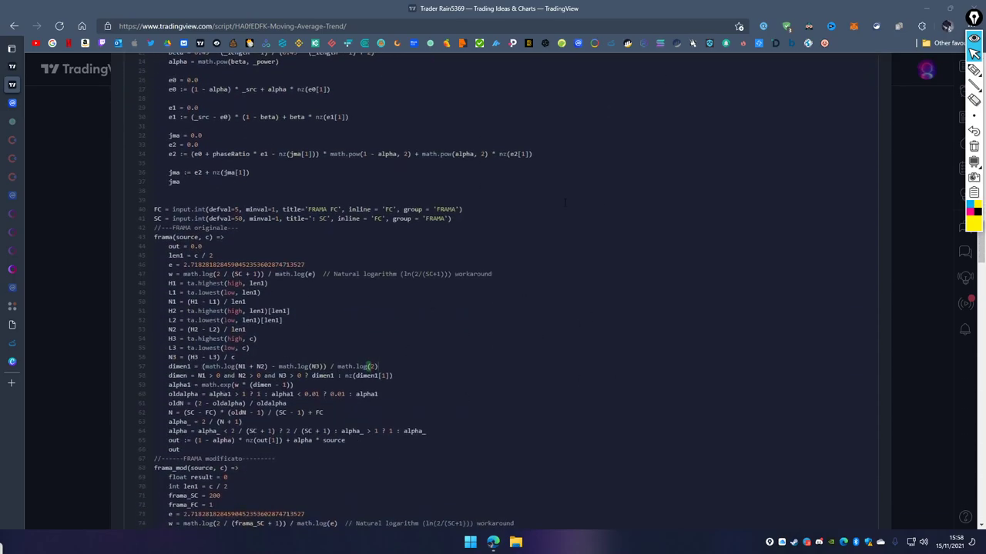
scroll(236, 169, up, 6)
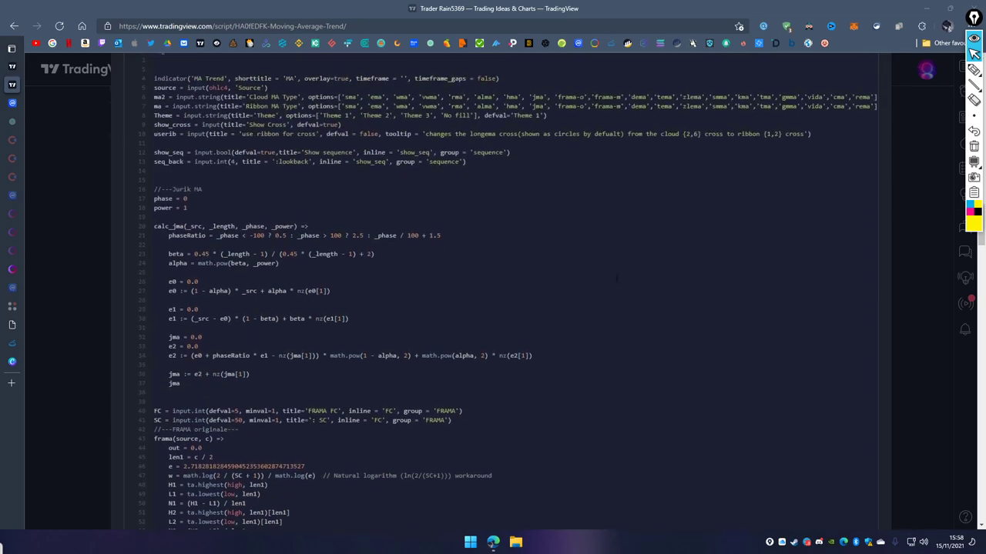
scroll(500, 308, down, 20)
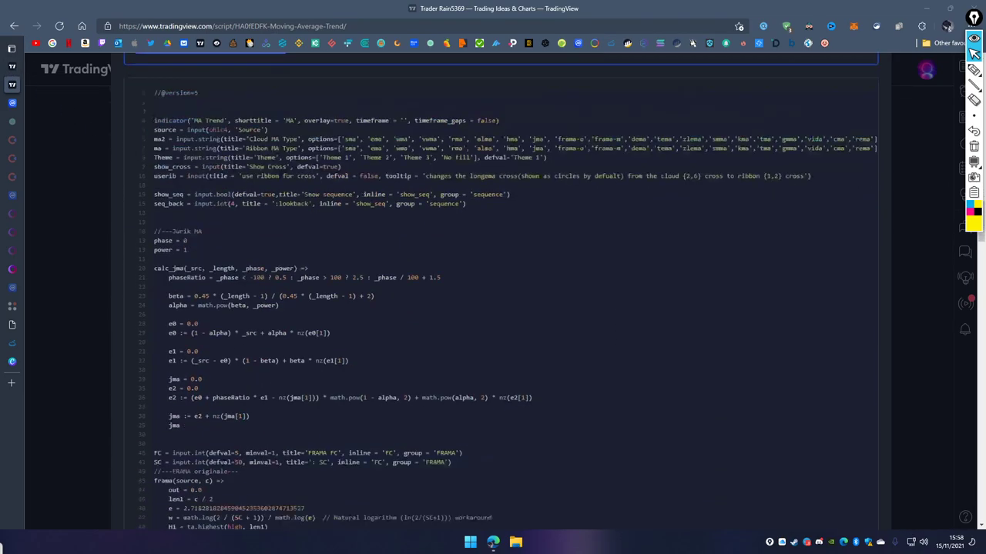
scroll(500, 308, down, 20)
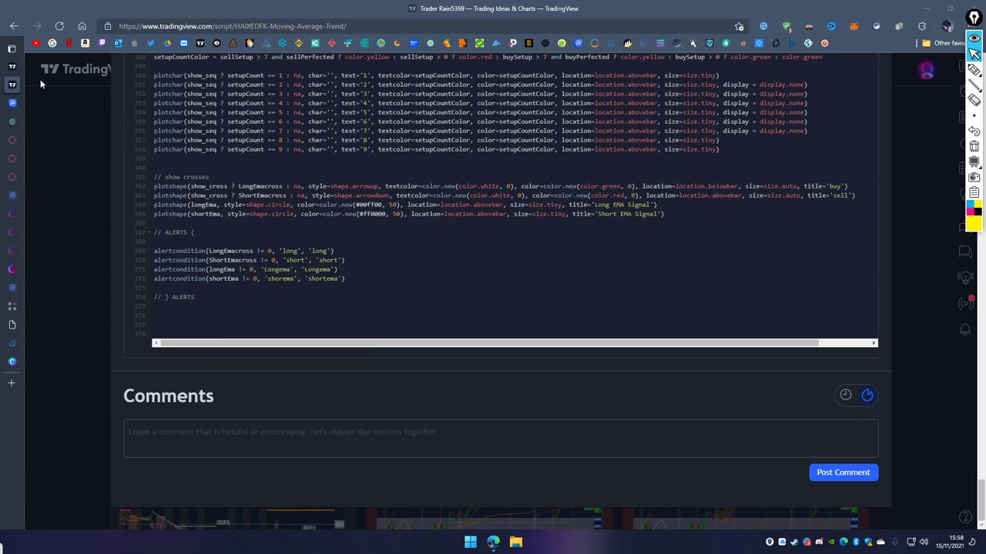
Return to the BTCUSDTPERP chart and open the input settings of the MA indicator, keeping the candles uncovered.
click(12, 66)
drag(425, 198, 542, 176)
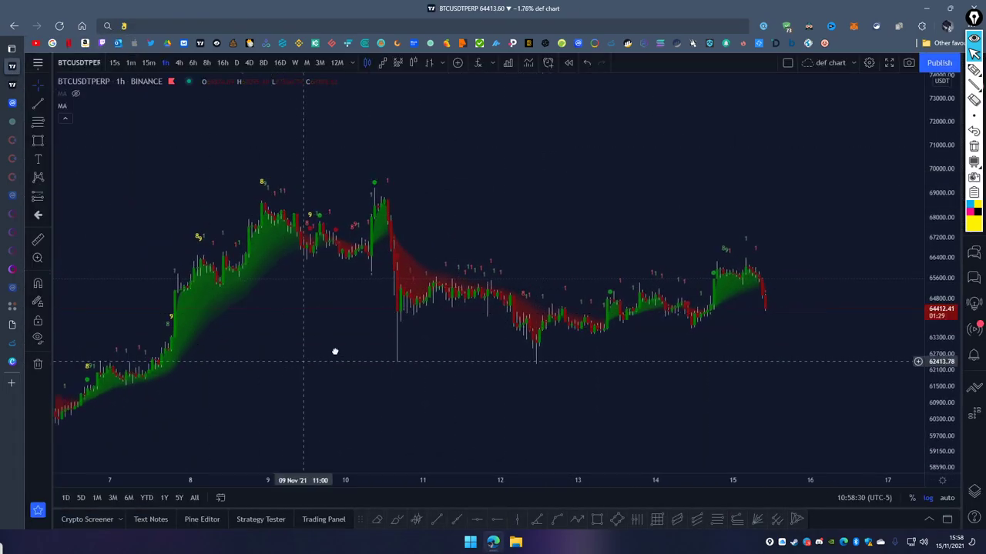
drag(323, 356, 391, 341)
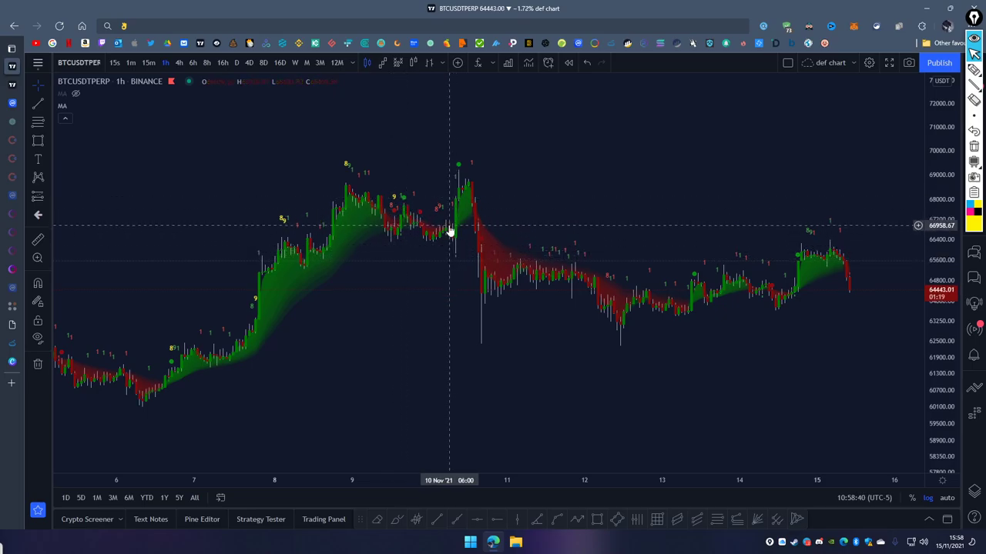
scroll(528, 174, right, 2)
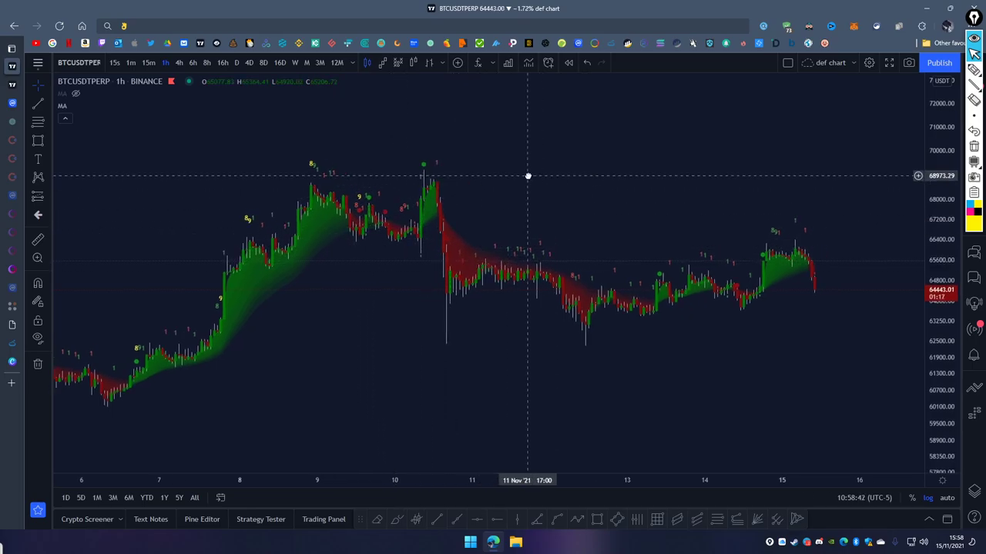
click(89, 105)
drag(560, 81, 840, 78)
click(701, 103)
click(666, 104)
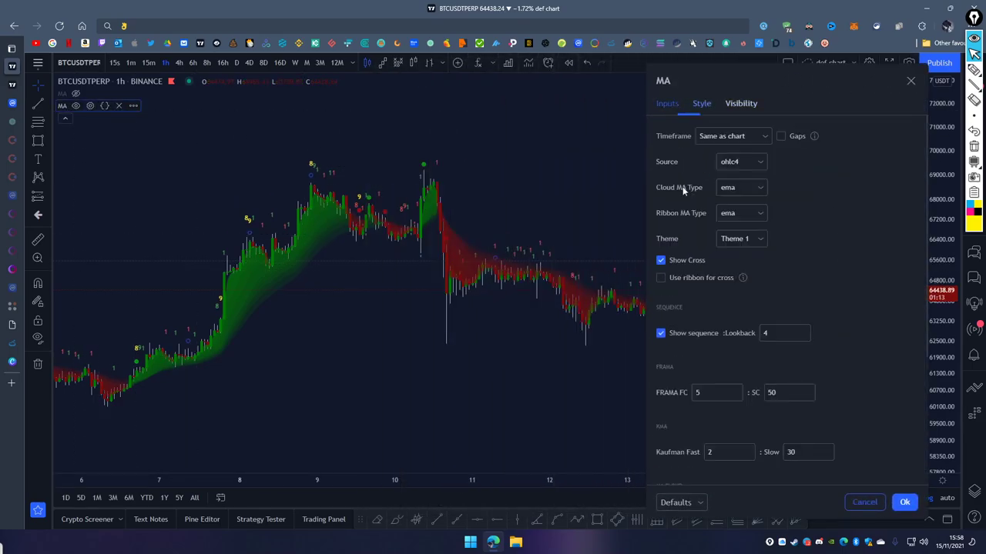
Turn off Show sequence and Show Cross for the MA indicator, and hide the green and red EMA signal dots.
click(660, 333)
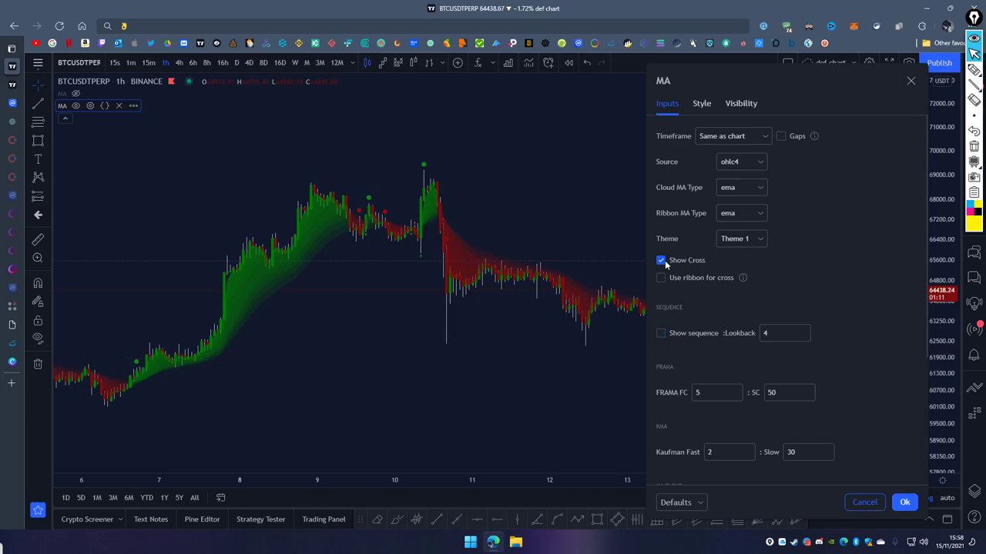
click(660, 261)
click(696, 103)
scroll(716, 154, down, 10)
click(660, 415)
click(660, 440)
click(666, 104)
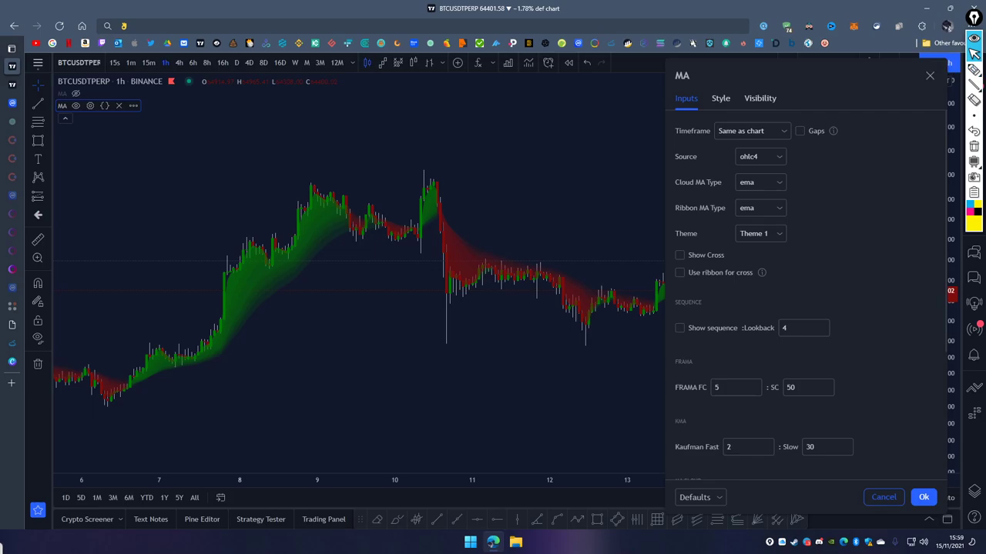
Outline the Cloud MA Type setting with the pen and draw arrows pointing to it and the Source setting.
click(973, 70)
mouse_move(670, 192)
mouse_down()
mouse_move(819, 193)
mouse_move(712, 174)
mouse_move(669, 186)
mouse_up()
drag(585, 181, 642, 188)
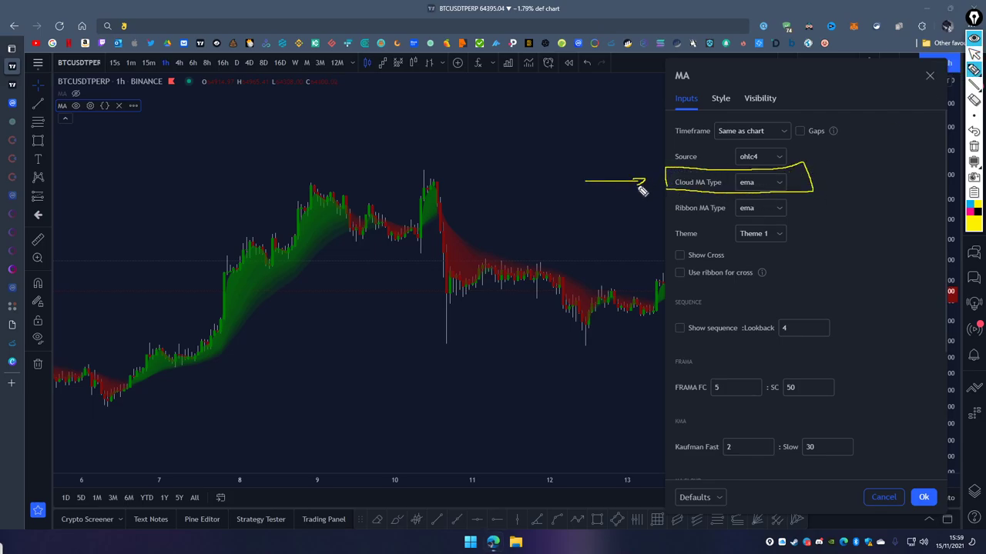
click(975, 117)
drag(588, 157, 634, 162)
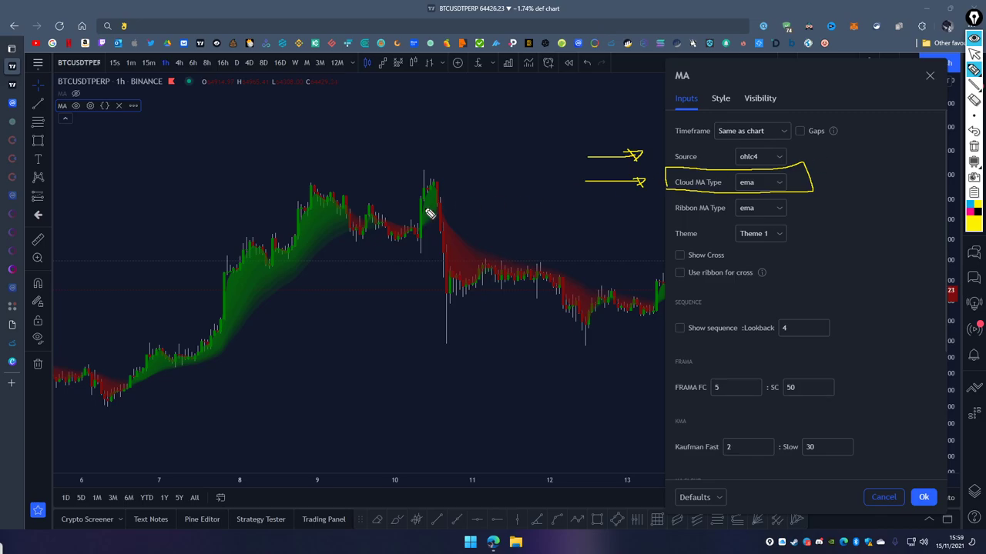
Draw an arrow at the high of the 10 November price peak and clear all the annotations.
mouse_move(424, 177)
mouse_down()
mouse_move(436, 152)
mouse_move(445, 161)
mouse_up()
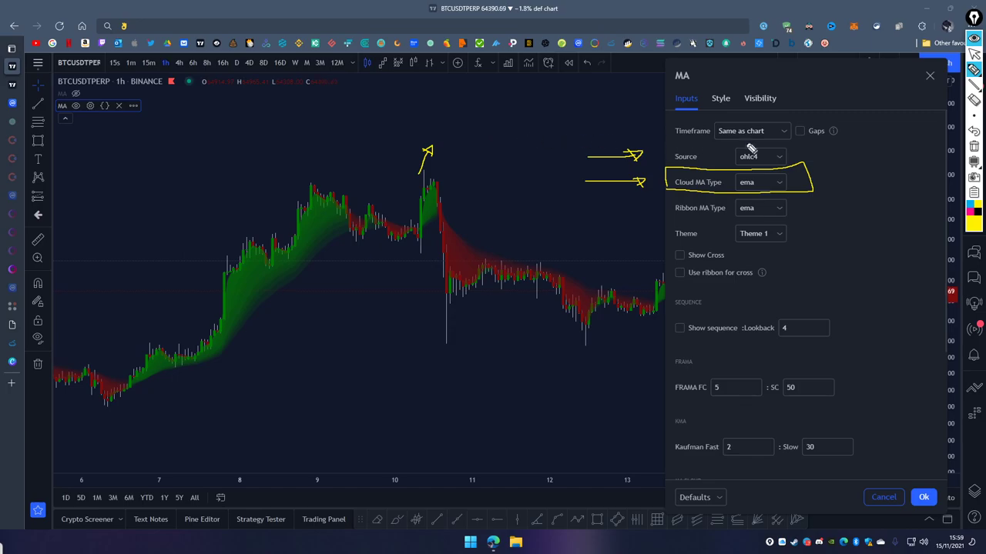
click(974, 146)
click(974, 54)
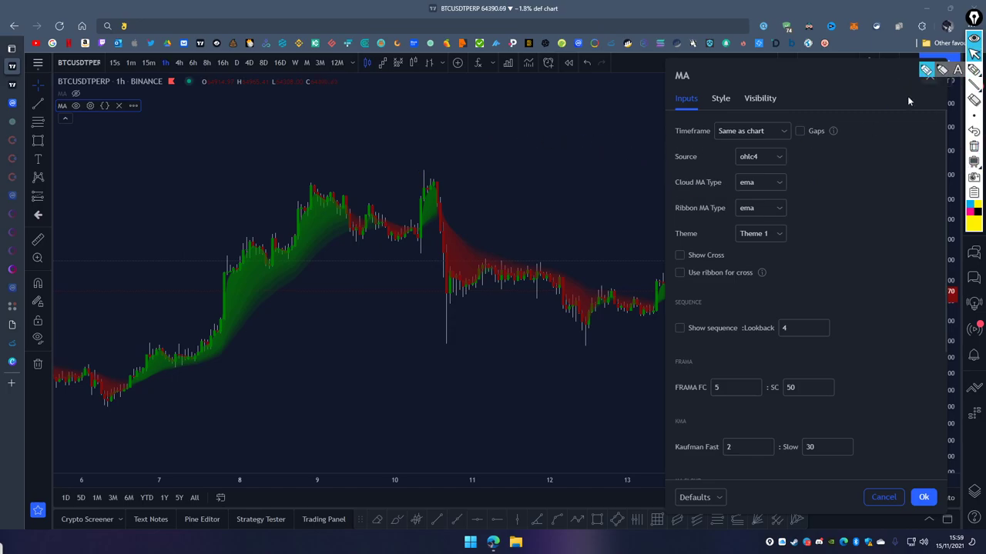
Try close as the MA indicator's source and change it to hlc3.
click(782, 157)
click(772, 206)
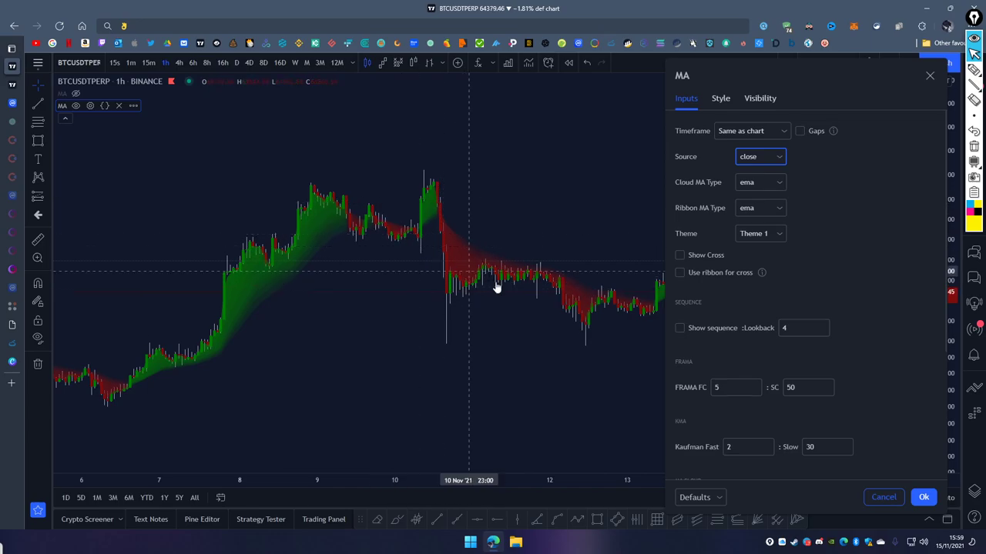
click(780, 158)
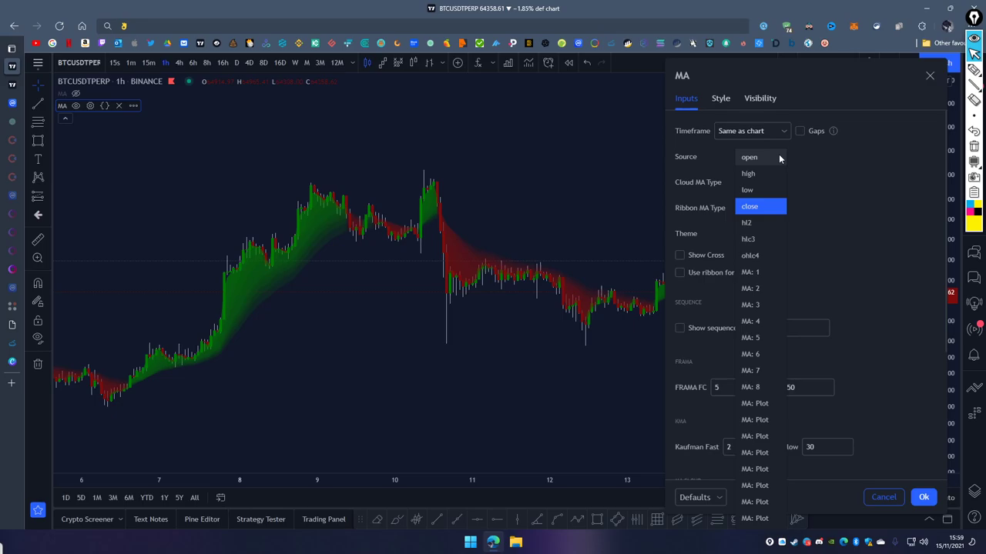
click(754, 241)
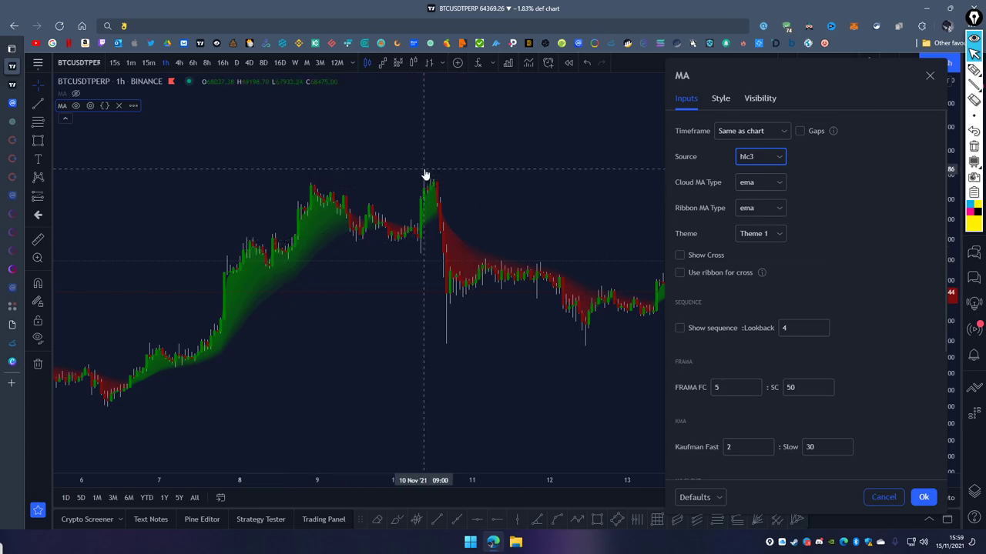
Review the available source and timeframe options of the MA indicator and close its settings.
click(752, 160)
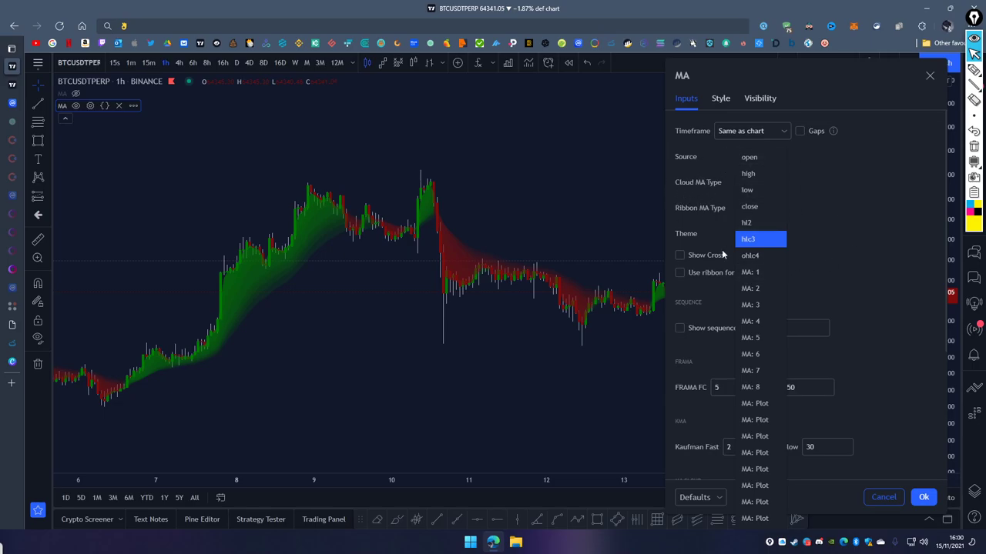
click(849, 247)
click(760, 156)
click(806, 144)
click(723, 135)
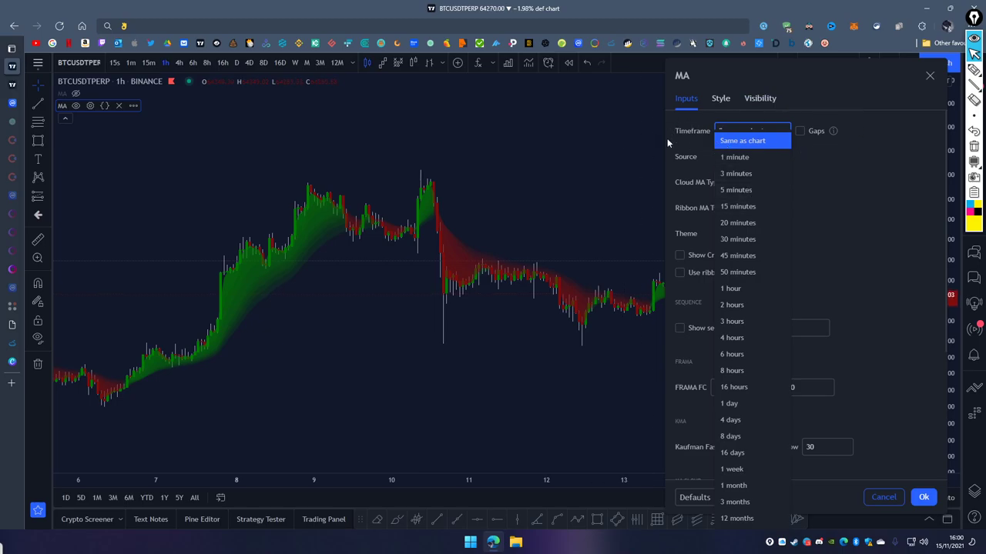
key(Escape)
key(Escape)
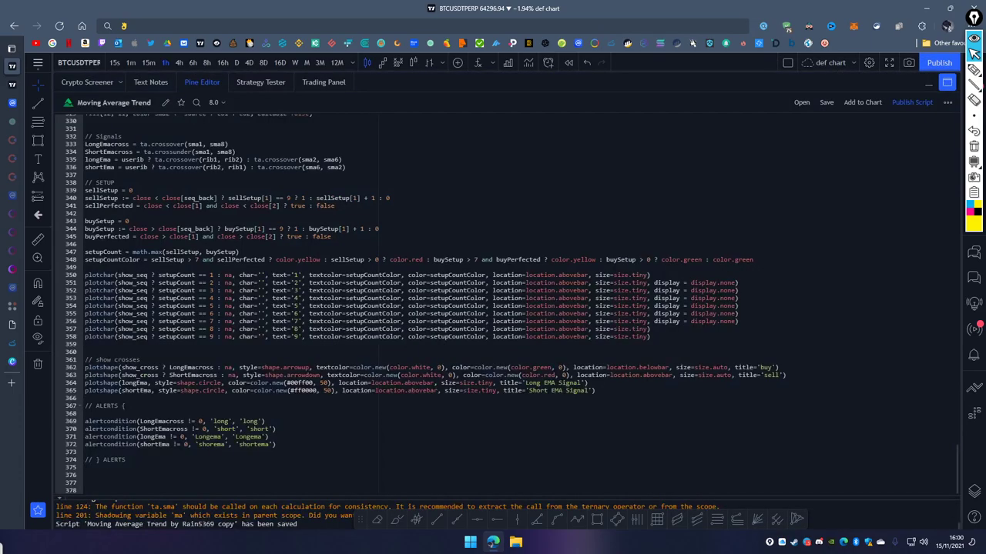
Outline the timeframe and timeframe_gaps arguments in the script's indicator declaration with the pen.
scroll(394, 286, up, 18)
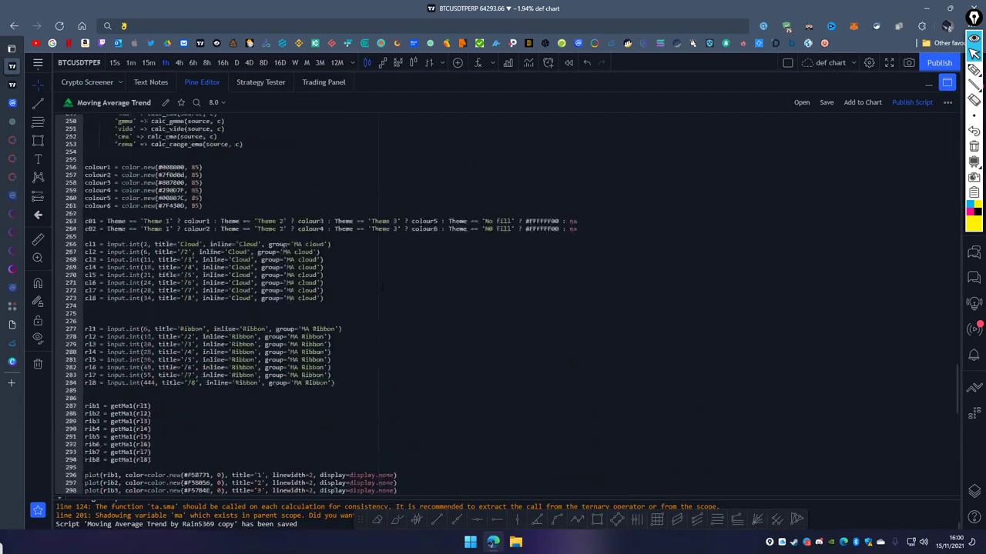
scroll(394, 286, up, 15)
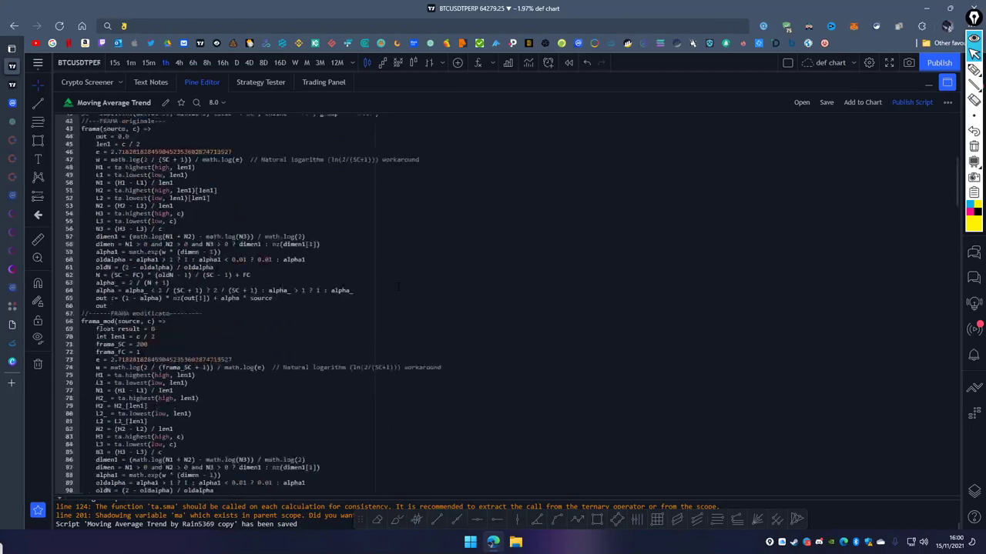
click(973, 69)
mouse_move(281, 132)
mouse_down()
mouse_move(278, 146)
mouse_move(336, 150)
mouse_move(333, 134)
mouse_move(287, 137)
mouse_up()
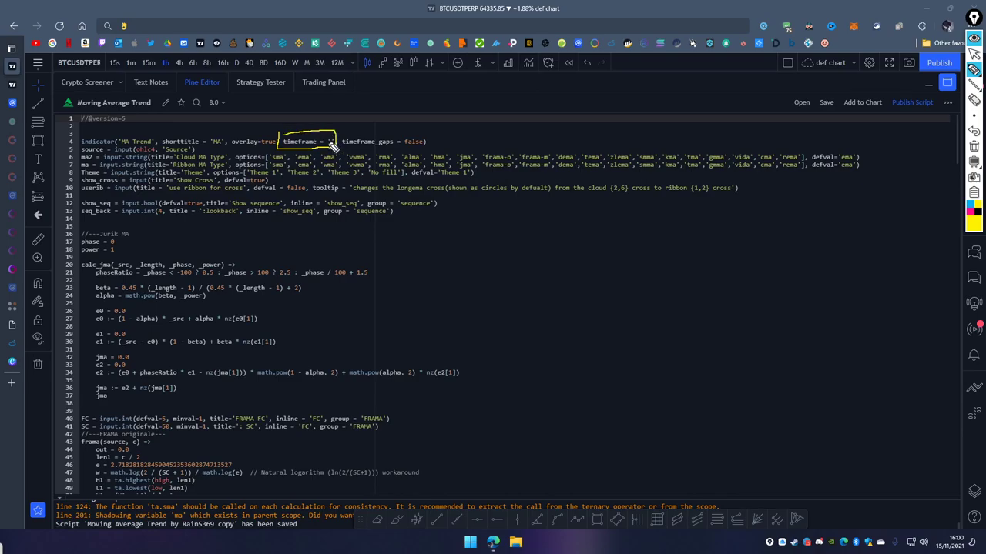
mouse_move(356, 149)
mouse_down()
mouse_move(449, 145)
mouse_move(377, 129)
mouse_move(339, 144)
mouse_up()
Clear the pen annotations from the code and collapse the code editor to return to the chart.
click(973, 145)
click(973, 54)
click(927, 83)
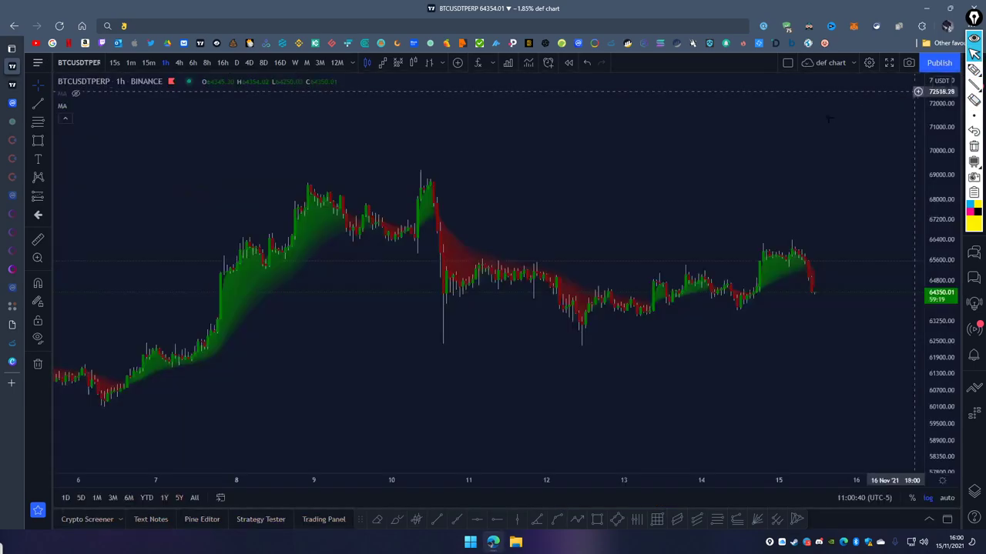
Set the MA indicator's timeframe to 4 hours and apply it to the 1-hour chart.
click(91, 105)
drag(450, 74, 744, 75)
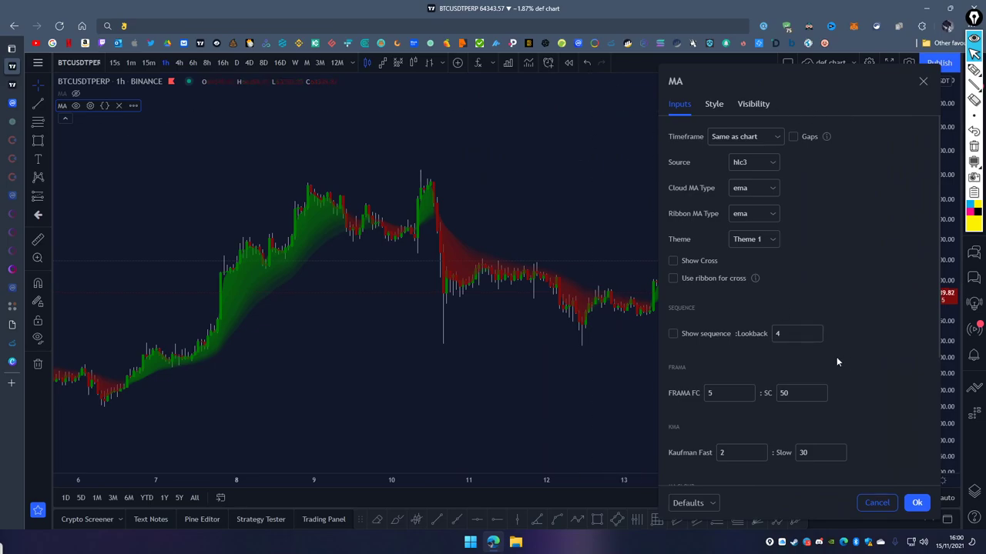
click(774, 138)
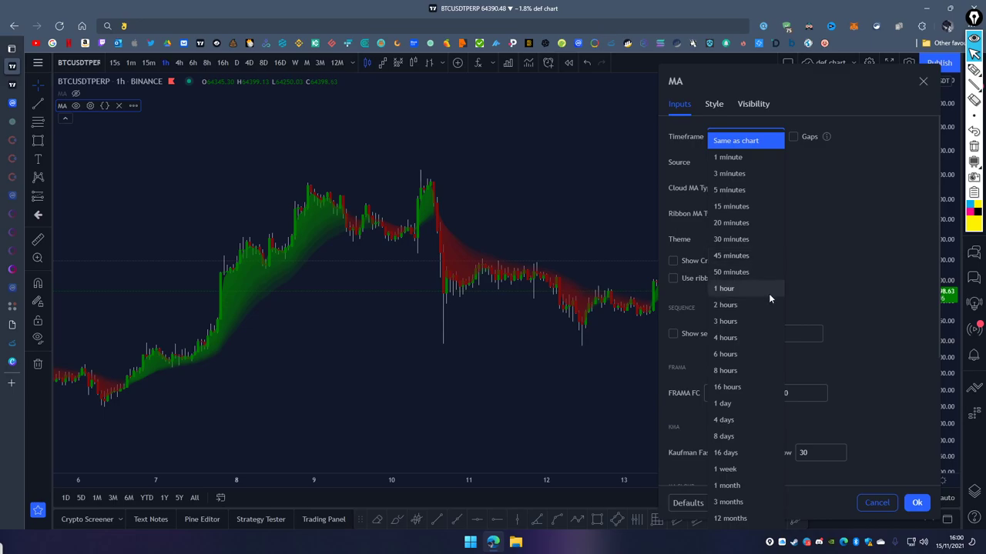
click(730, 335)
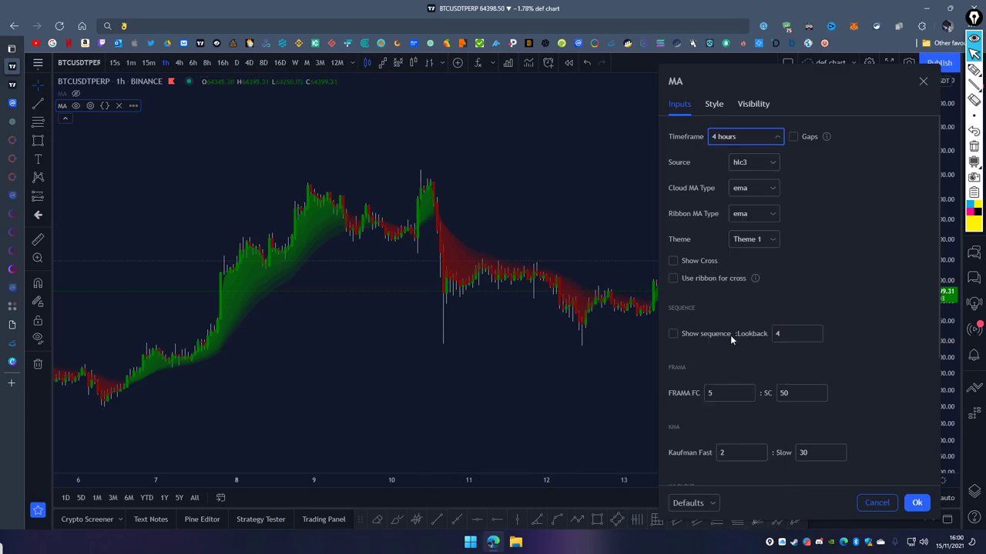
key(Return)
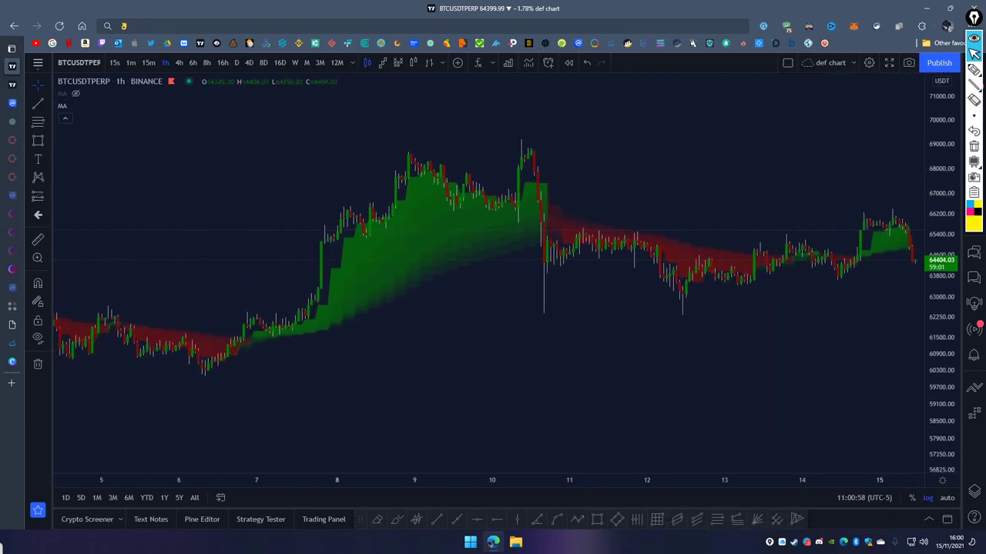
Mark the green cloud's lower edge with the pen, sketch a candle with a 4h note and an arrow, and clear the annotations.
click(974, 70)
drag(345, 322, 514, 257)
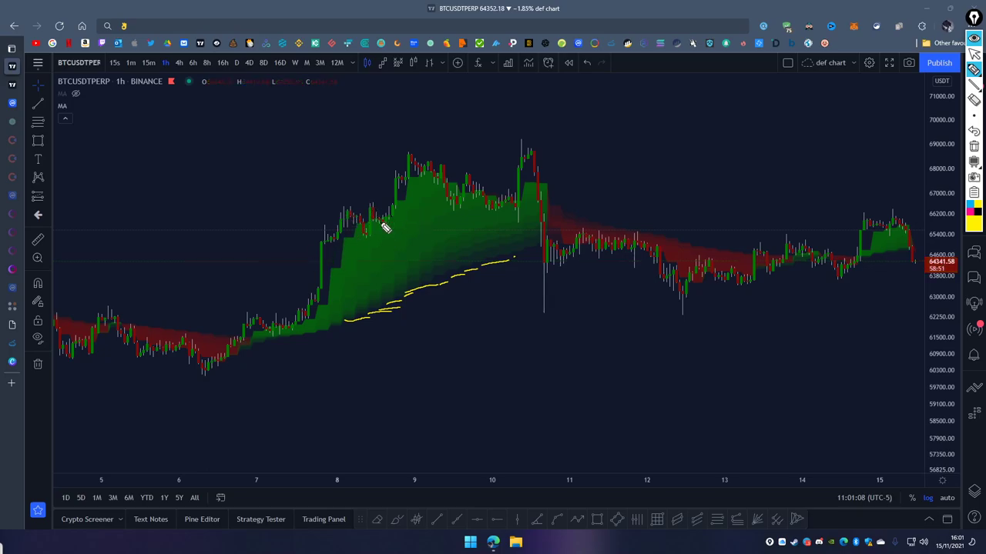
mouse_move(674, 105)
mouse_down()
mouse_move(676, 153)
mouse_move(685, 151)
mouse_move(674, 104)
mouse_up()
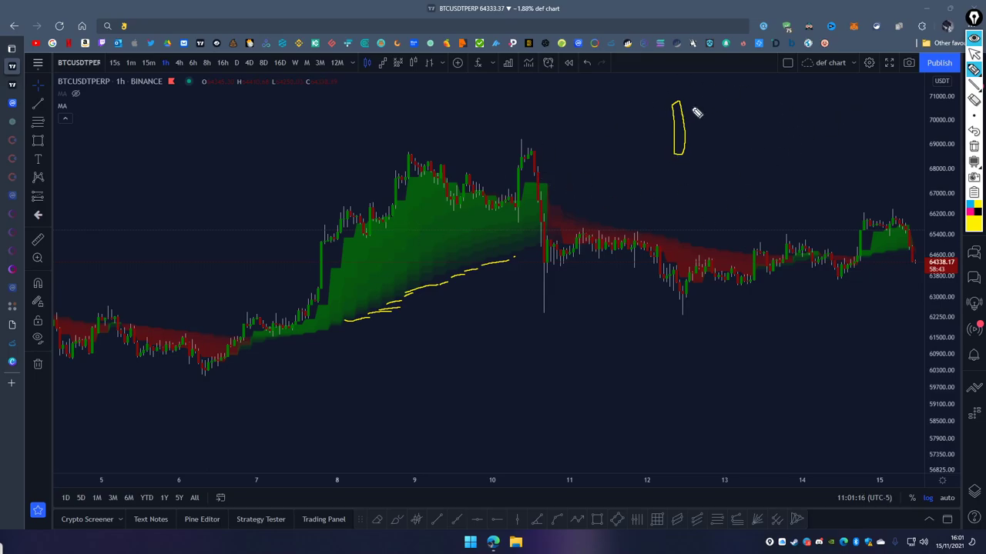
drag(561, 137, 611, 144)
drag(546, 93, 558, 128)
mouse_move(604, 98)
mouse_down()
mouse_move(607, 123)
mouse_move(628, 124)
mouse_up()
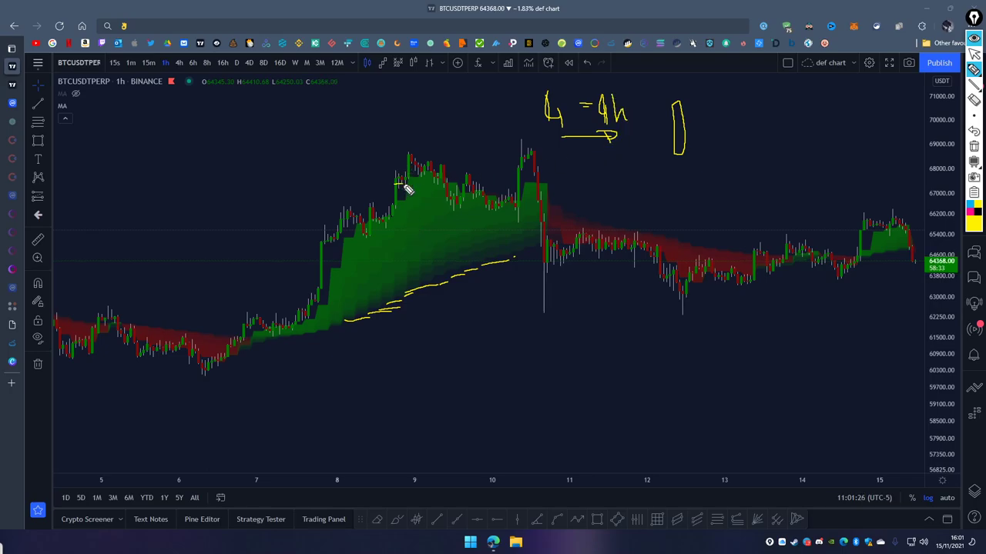
drag(420, 282, 431, 281)
click(974, 146)
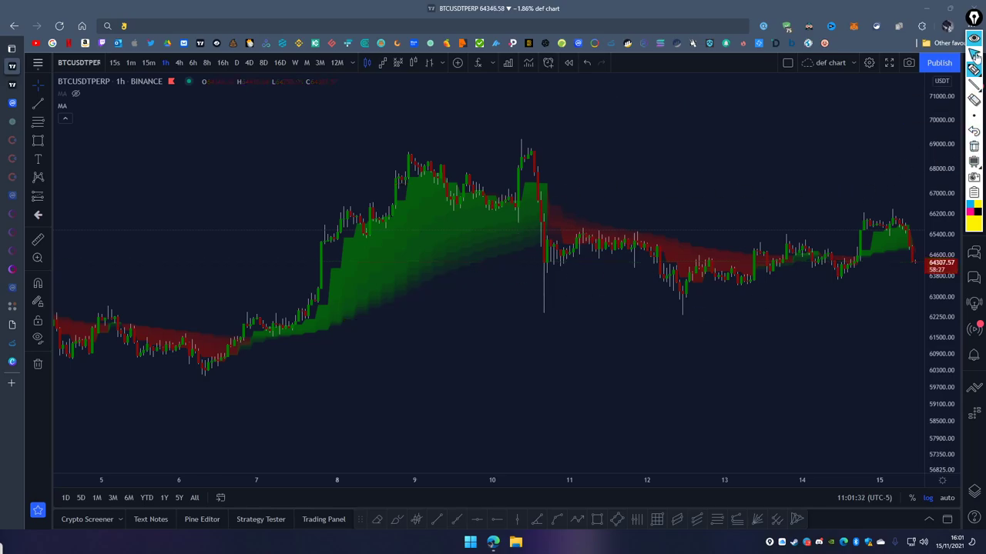
Set the MA indicator's timeframe to 1 day and the chart's time zone to (UTC) Dublin.
click(90, 105)
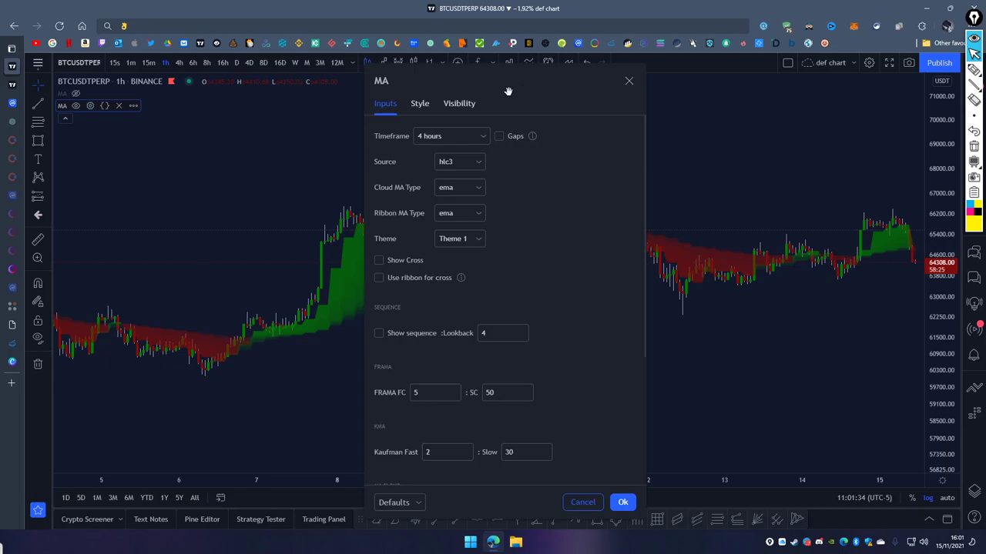
drag(508, 92, 830, 91)
click(783, 134)
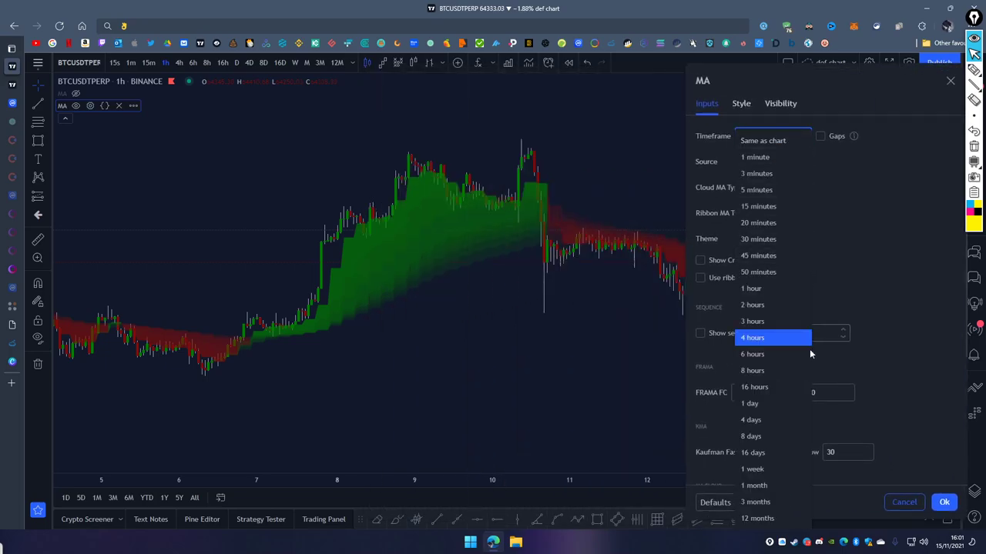
click(780, 402)
key(Return)
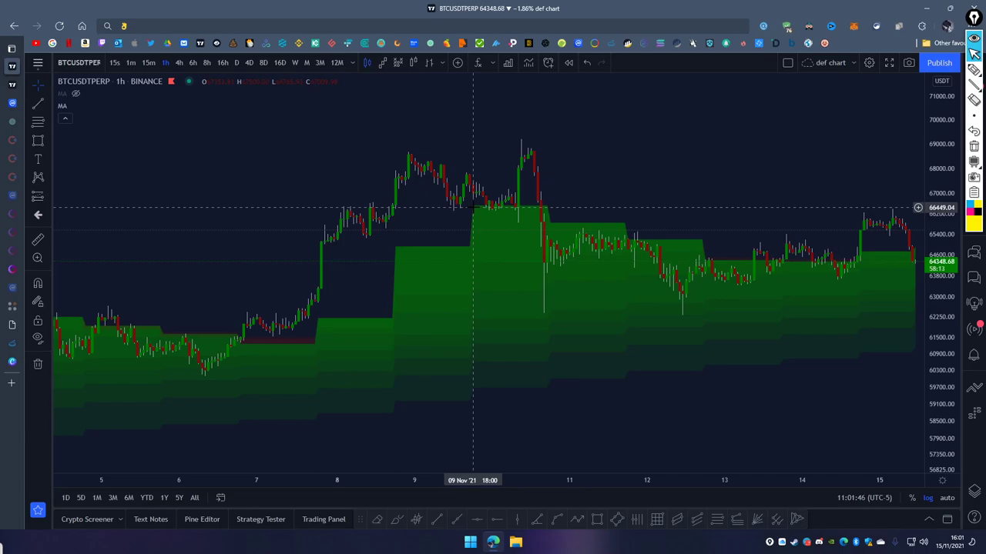
click(874, 499)
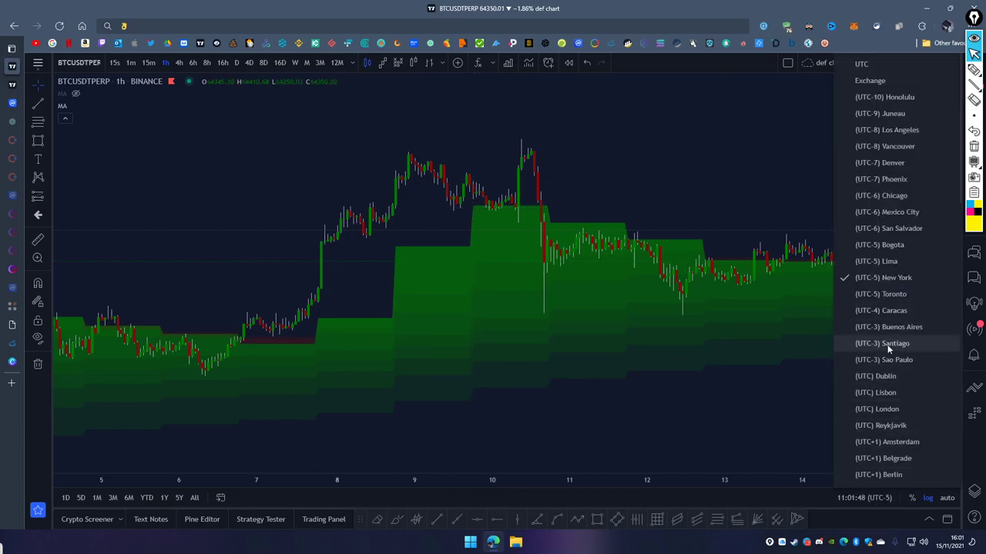
click(886, 376)
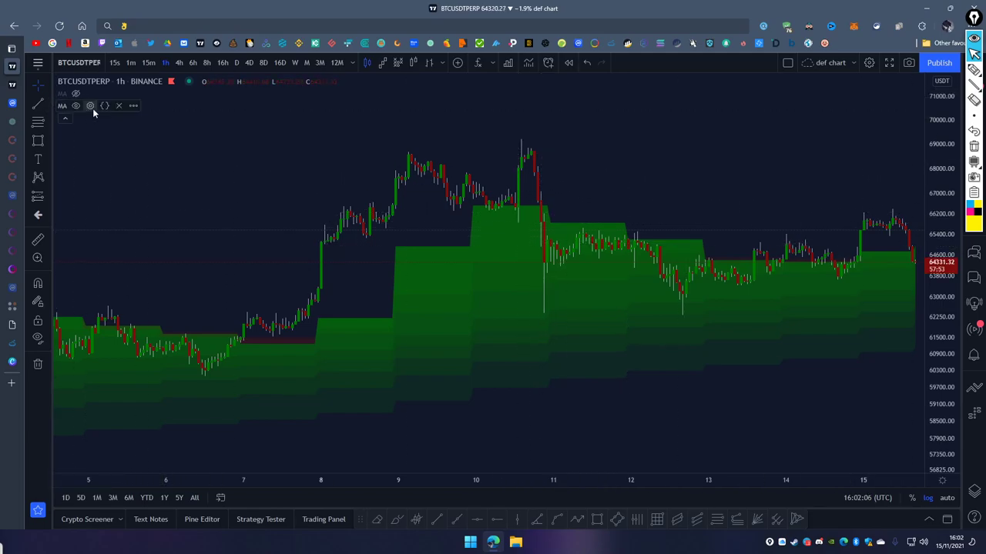
Return the MA indicator's timeframe to 4 hours and switch the chart to the 15-minute interval.
click(91, 107)
drag(450, 80, 658, 67)
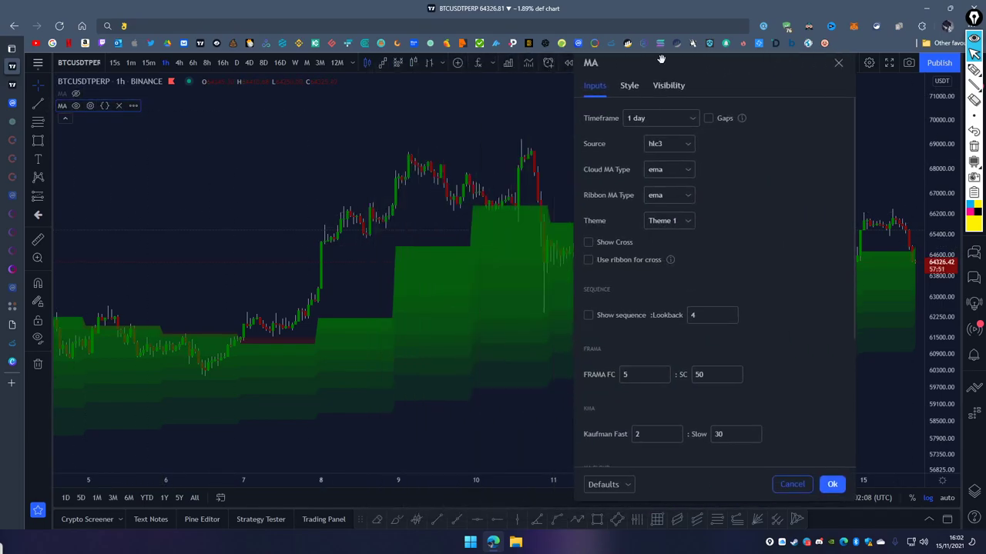
click(670, 118)
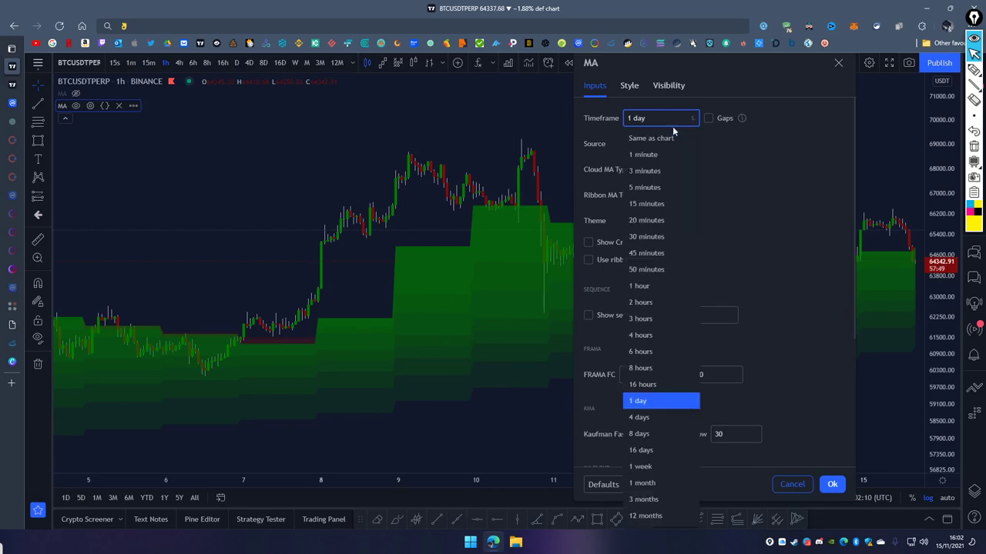
click(641, 335)
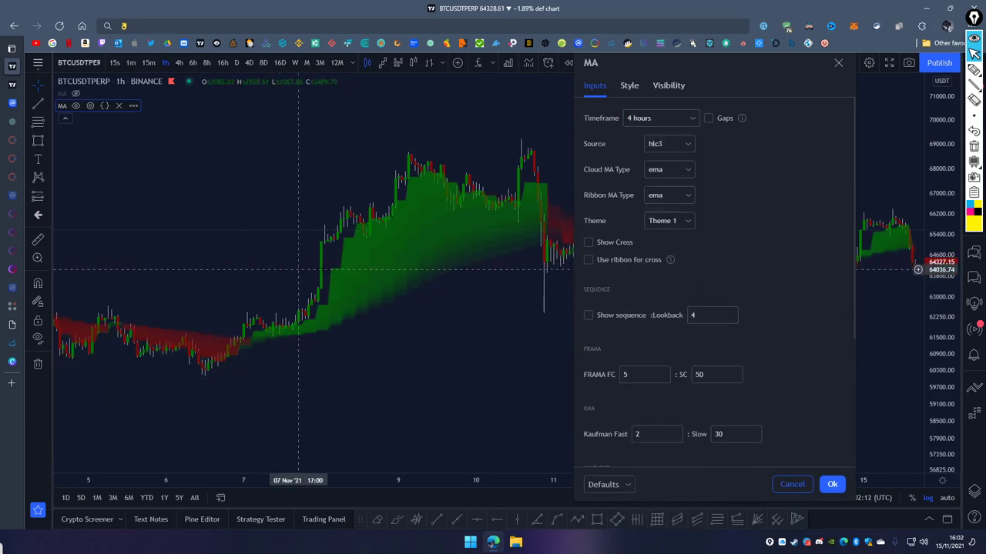
click(148, 62)
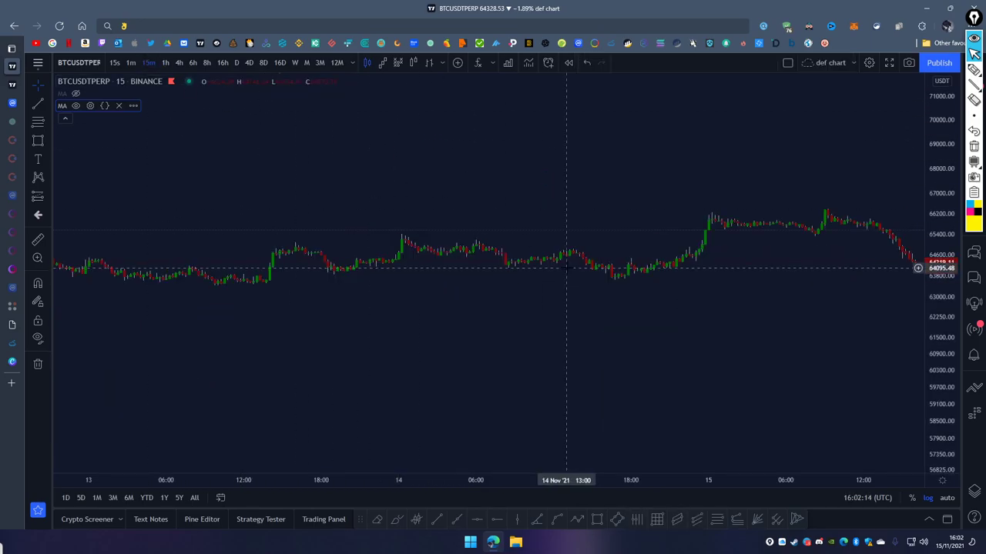
scroll(566, 268, down, 5)
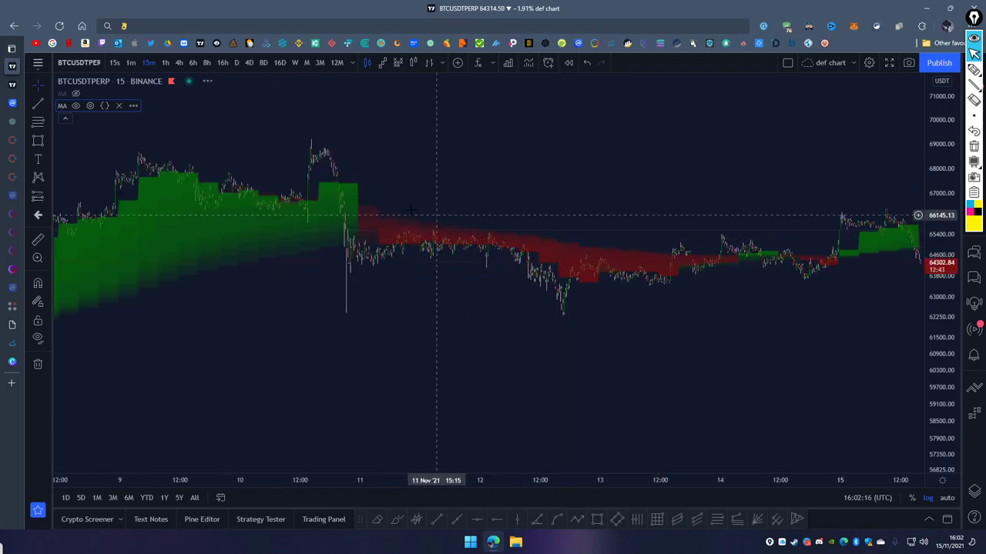
scroll(234, 274, down, 2)
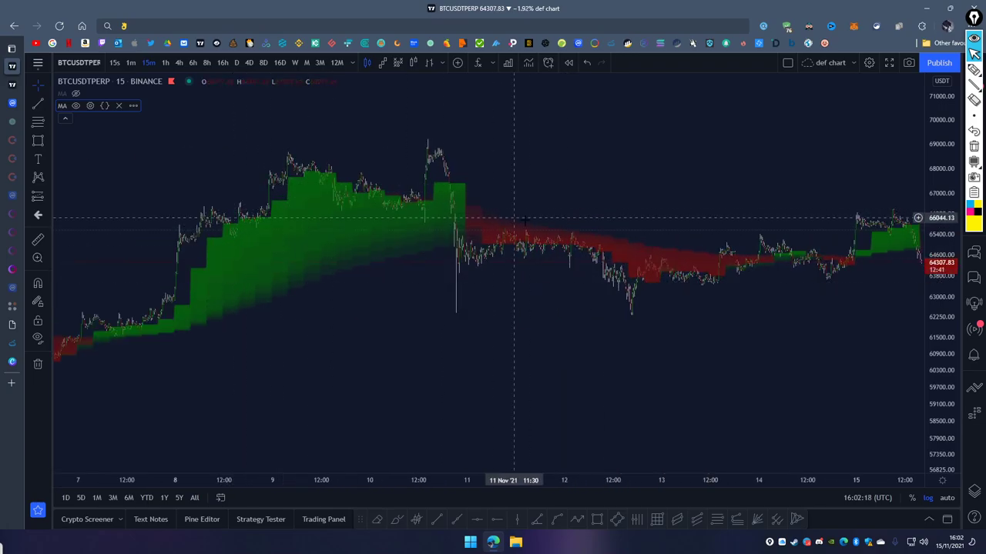
drag(589, 209, 552, 195)
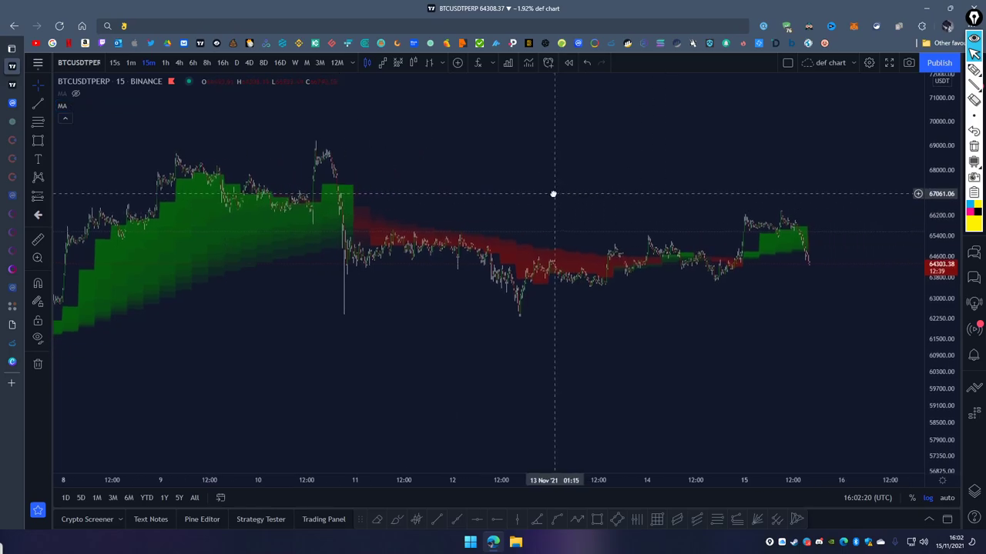
Outline the Gaps option and the Ribbon MA Type setting of the MA indicator with the pen, and clear the annotations.
click(92, 107)
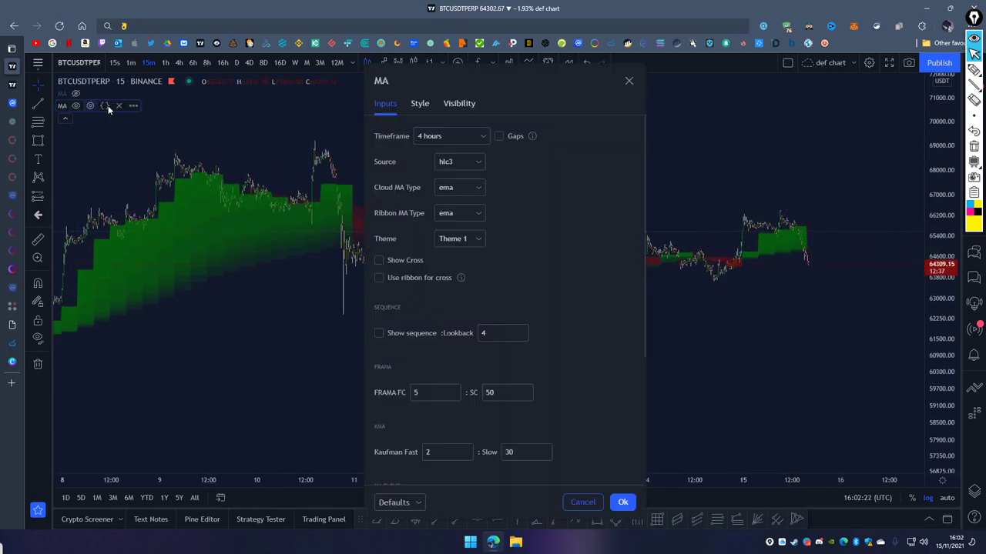
click(973, 69)
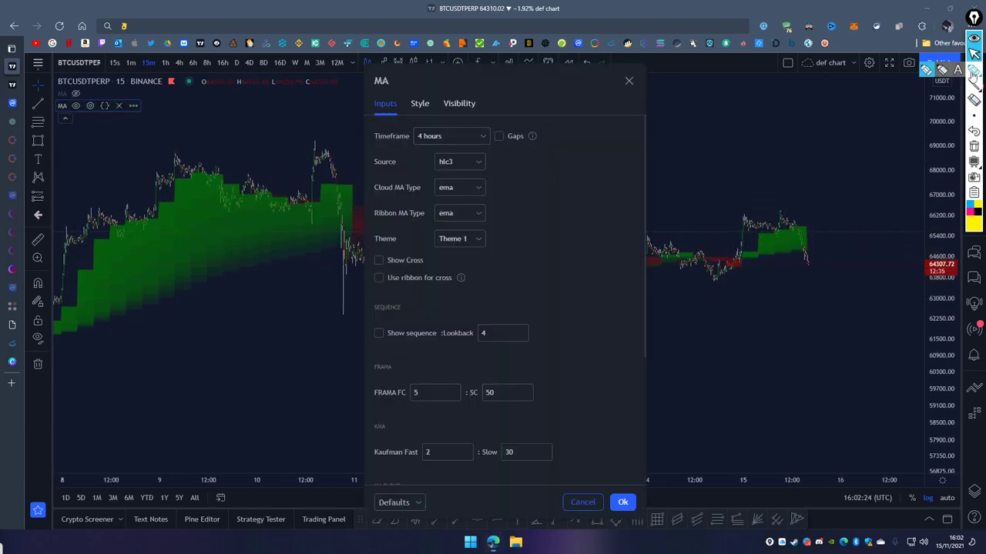
mouse_move(539, 125)
mouse_down()
mouse_move(494, 146)
mouse_move(554, 149)
mouse_move(550, 137)
mouse_move(573, 151)
mouse_up()
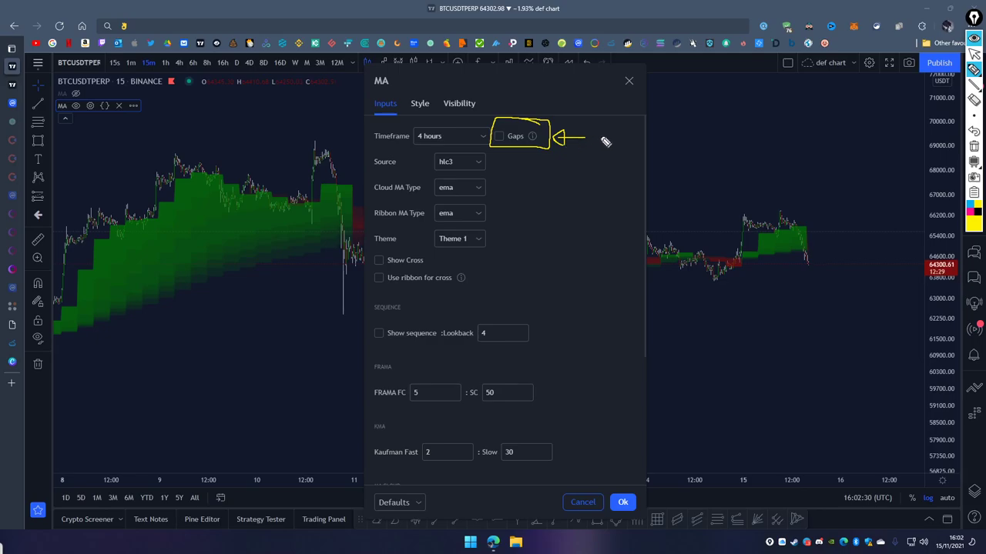
mouse_move(377, 225)
mouse_down()
mouse_move(499, 214)
mouse_move(371, 206)
mouse_move(372, 229)
mouse_up()
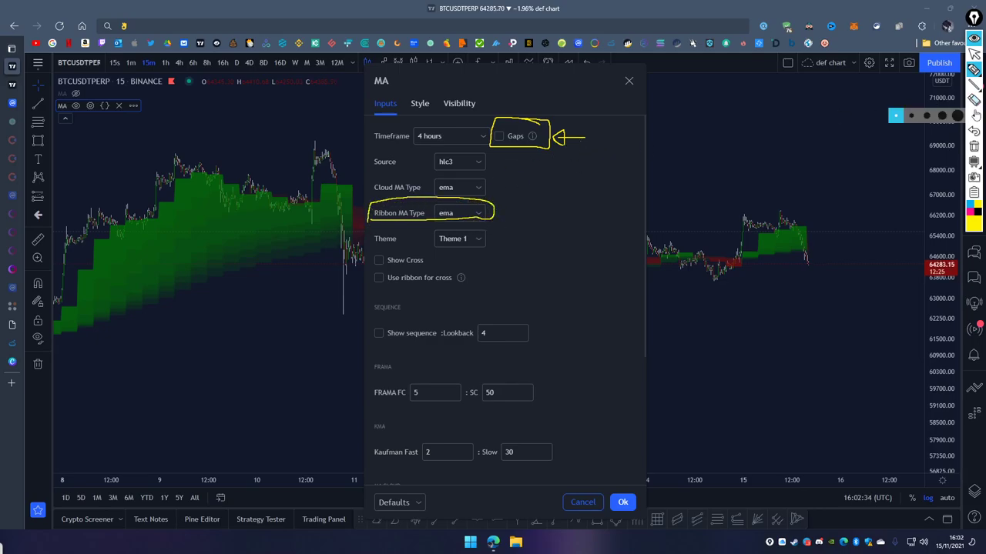
click(973, 145)
click(973, 53)
Set the MA indicator's timeframe to Same as chart and move its settings dialog clear of the price candles.
drag(469, 85, 697, 78)
click(685, 129)
click(676, 143)
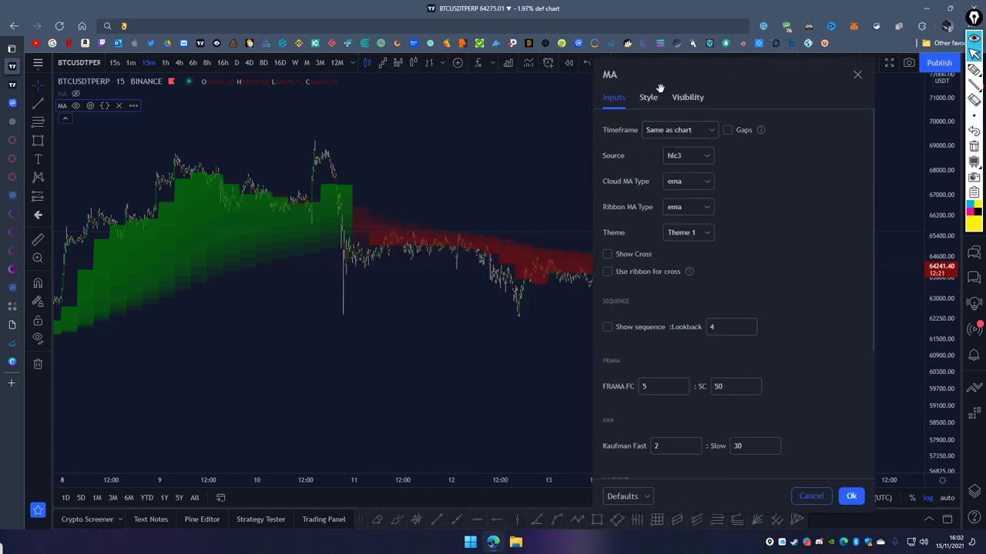
drag(710, 81, 779, 81)
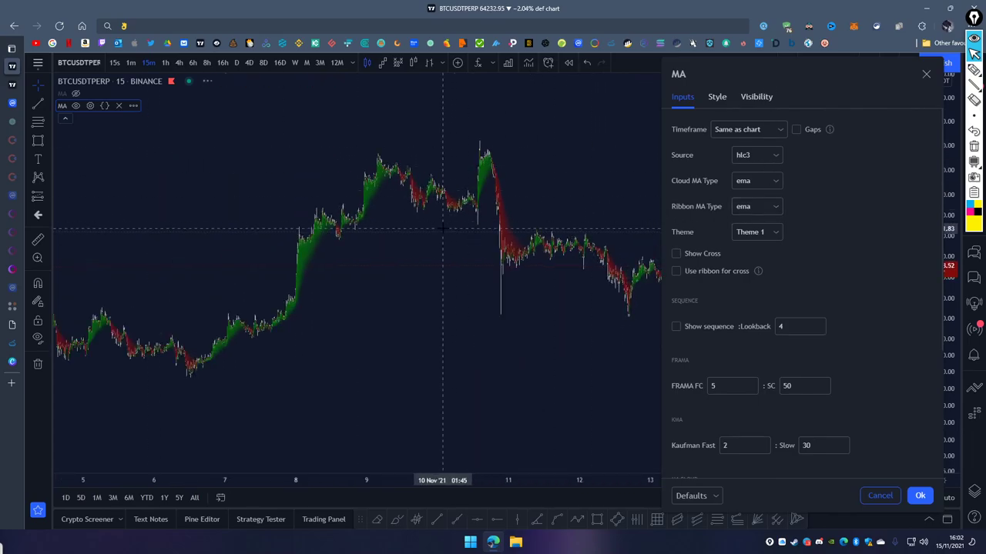
Set the Cloud MA Type to rma and examine the cloud on the chart from 5 to 11 November.
click(765, 185)
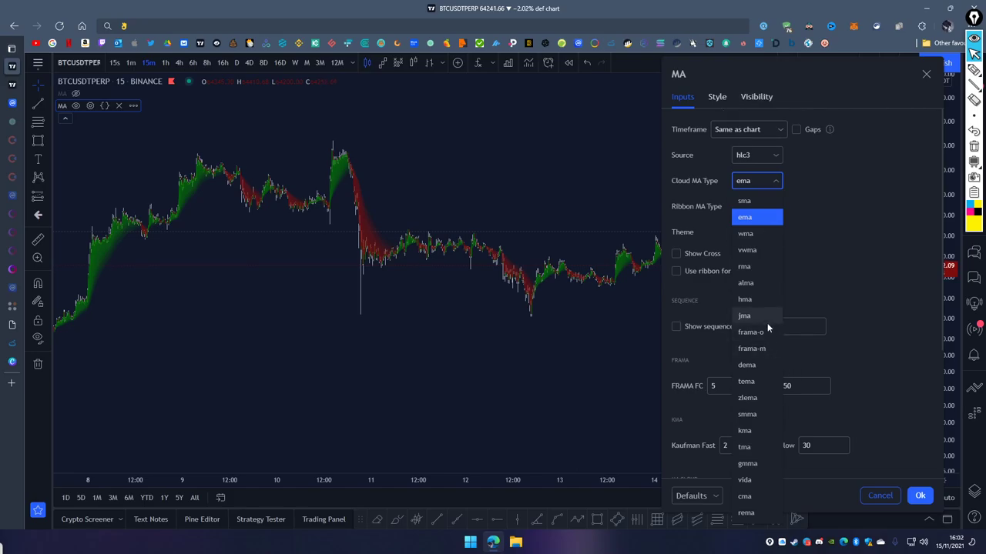
click(756, 267)
click(363, 359)
drag(362, 359, 740, 315)
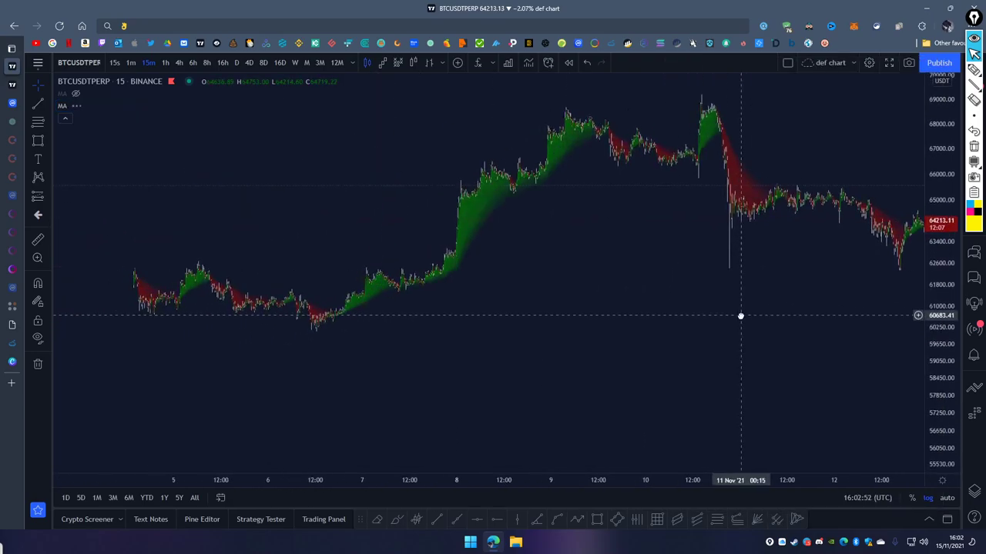
scroll(455, 247, up, 5)
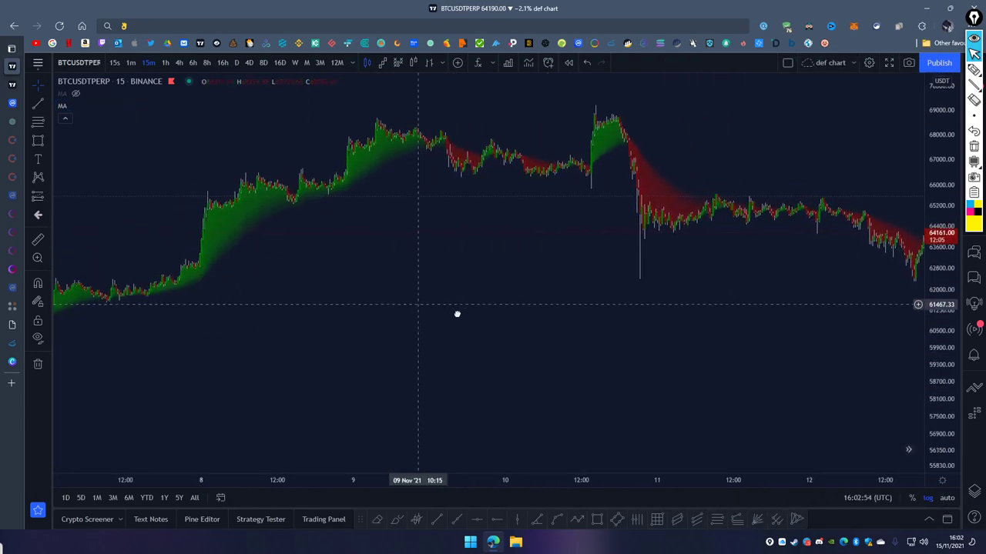
drag(434, 308, 641, 300)
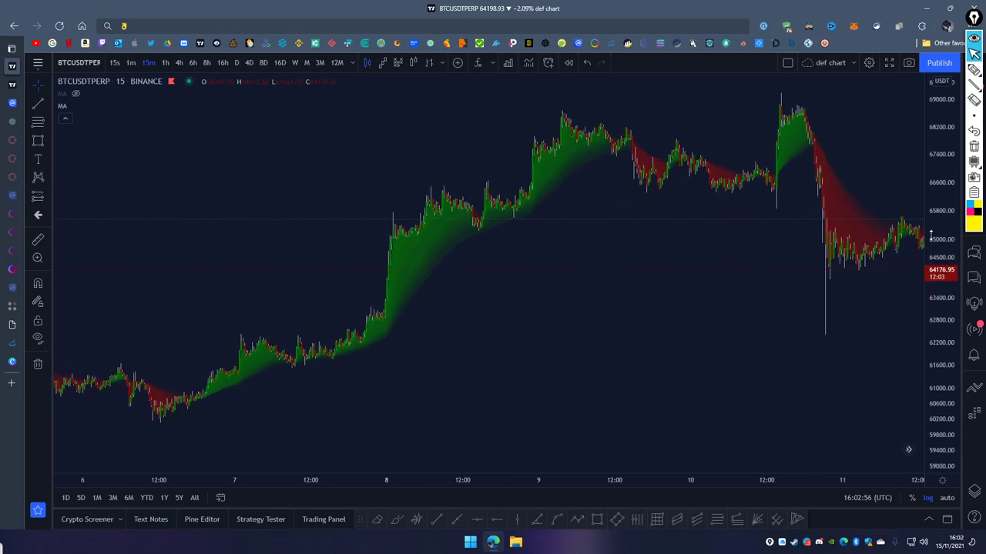
scroll(539, 327, up, 2)
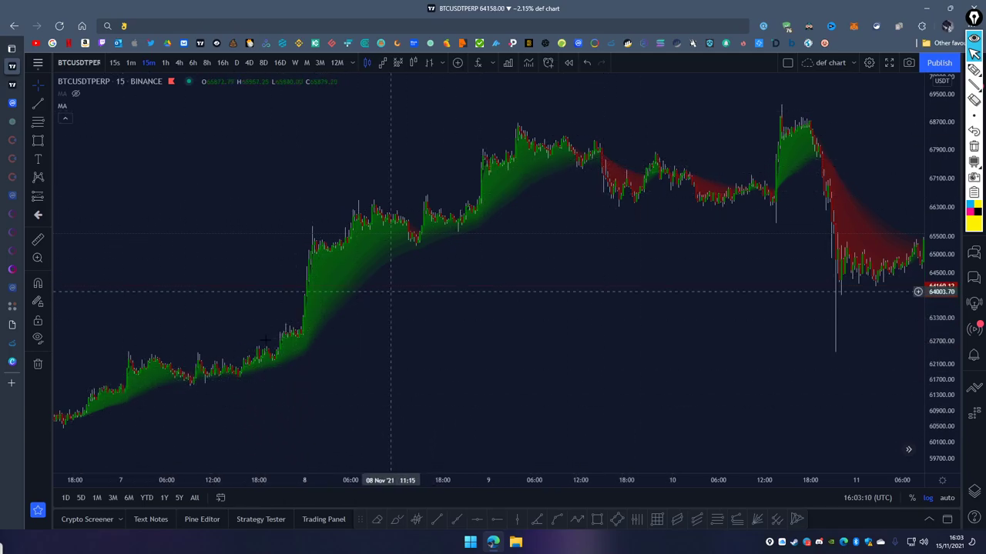
Set the MA indicator's Cloud MA Type to hma with its dialog moved aside, and close the settings.
drag(580, 329, 528, 332)
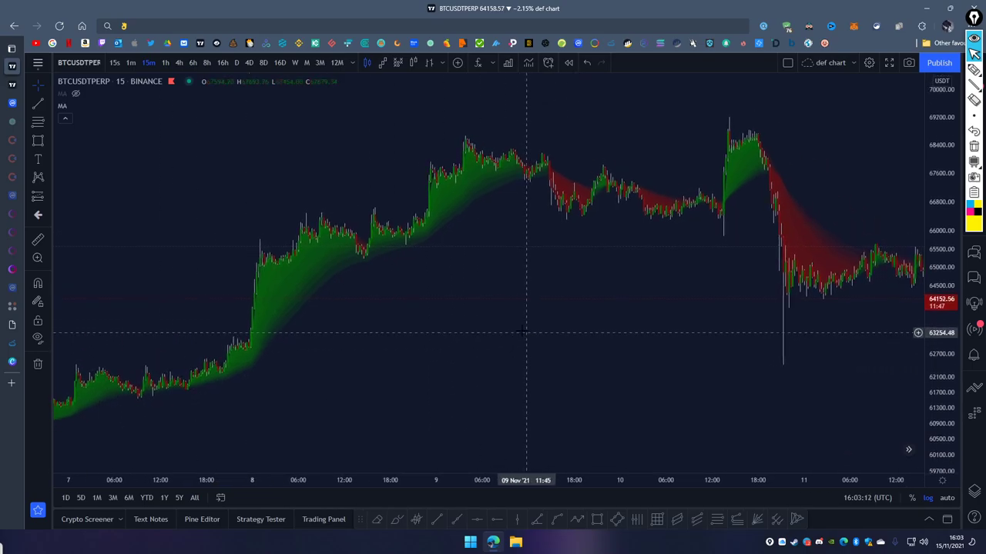
click(90, 105)
drag(460, 92, 734, 80)
click(741, 186)
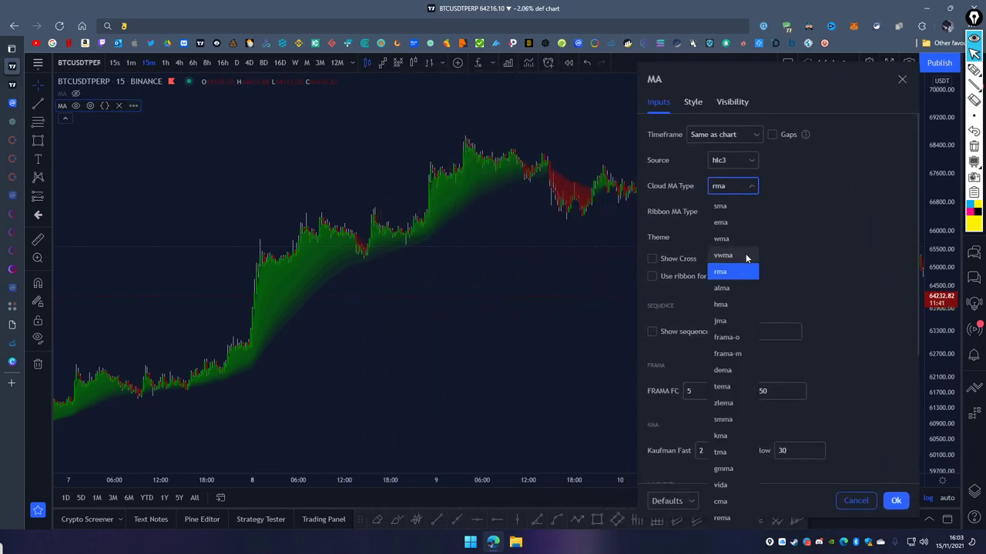
click(743, 305)
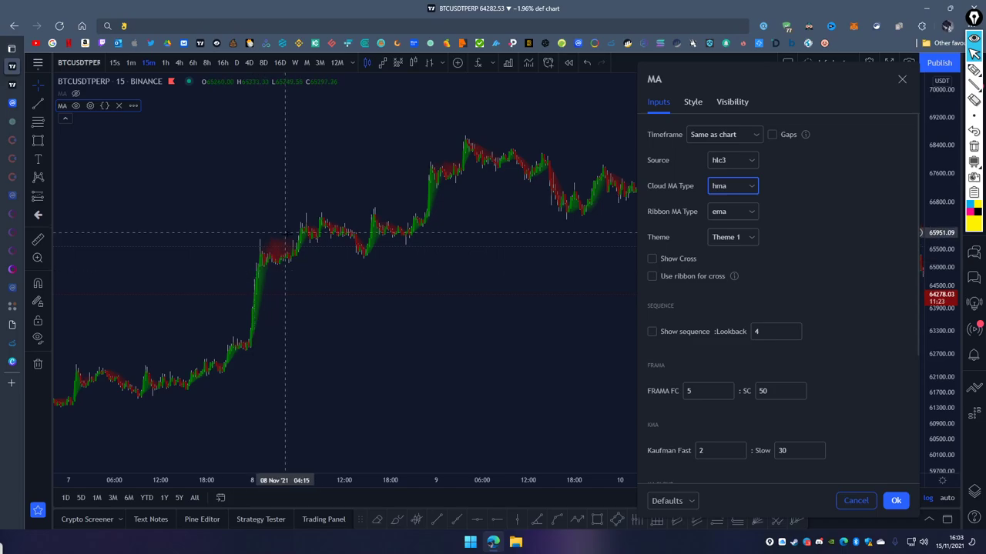
key(Escape)
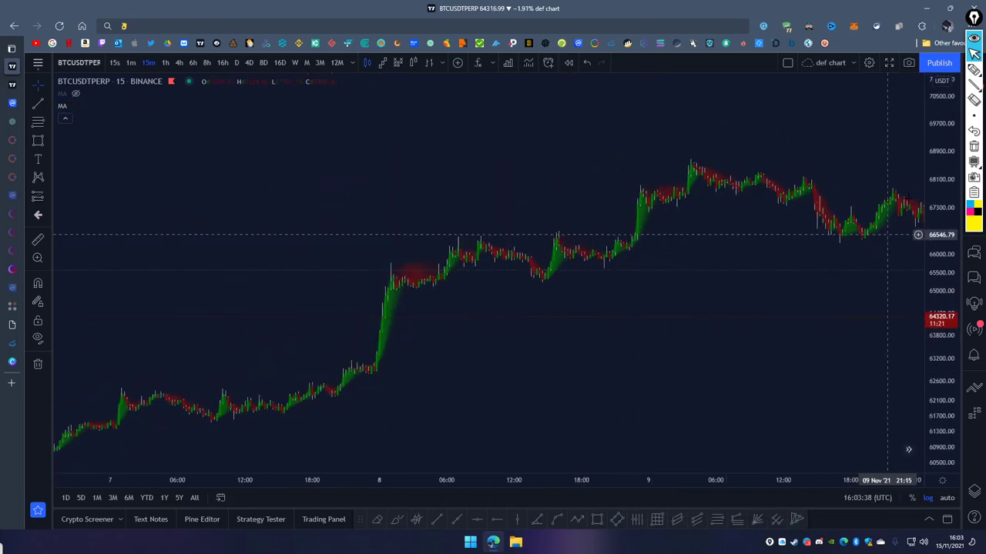
Outline the red cloud and the following rise on 8 November with the pen, and clear the annotations.
click(973, 69)
mouse_move(439, 271)
mouse_down()
mouse_move(391, 276)
mouse_move(441, 277)
mouse_move(461, 291)
mouse_move(481, 246)
mouse_up()
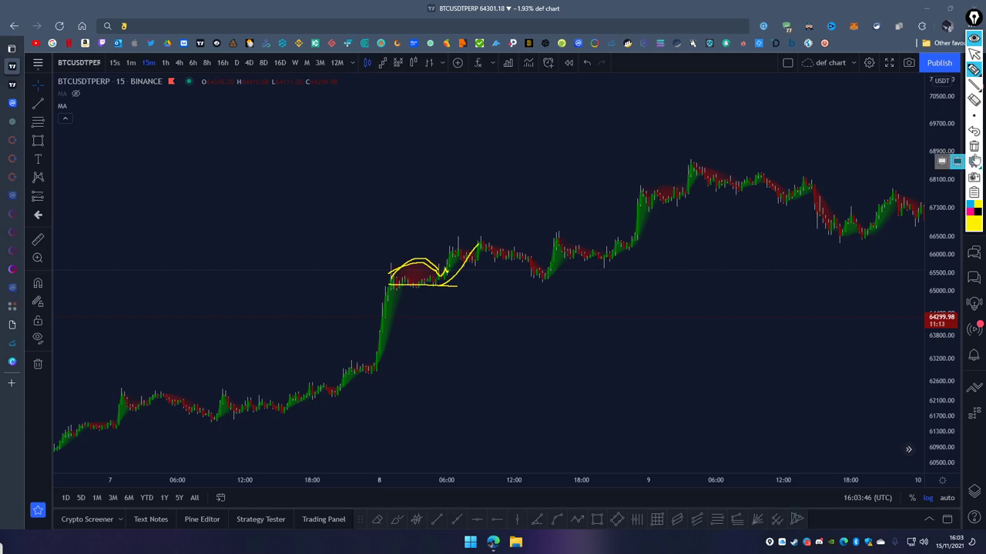
click(973, 147)
Mark the underside of the green cloud after the sharp drop before 11 November with the pen, and clear the annotations.
drag(697, 312, 328, 332)
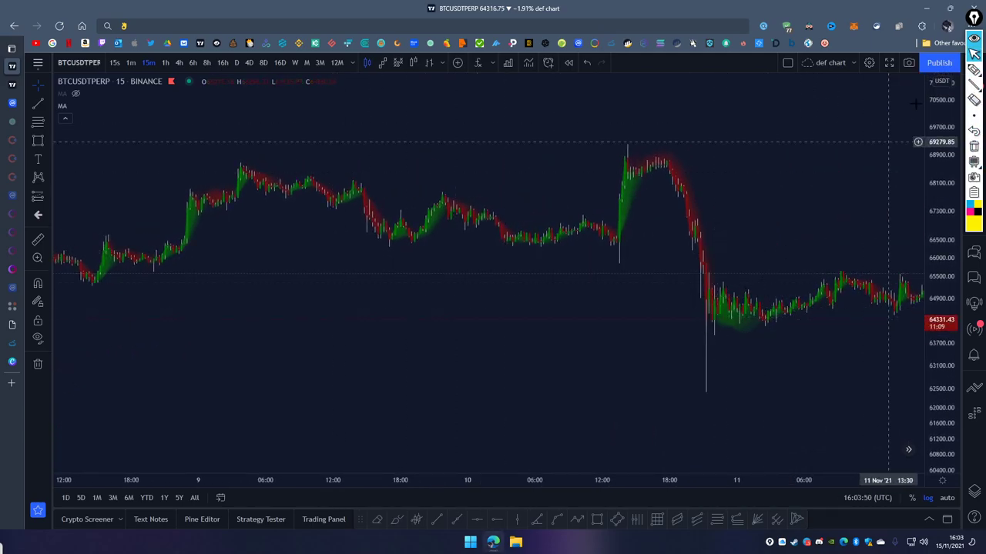
click(973, 70)
drag(707, 319, 745, 326)
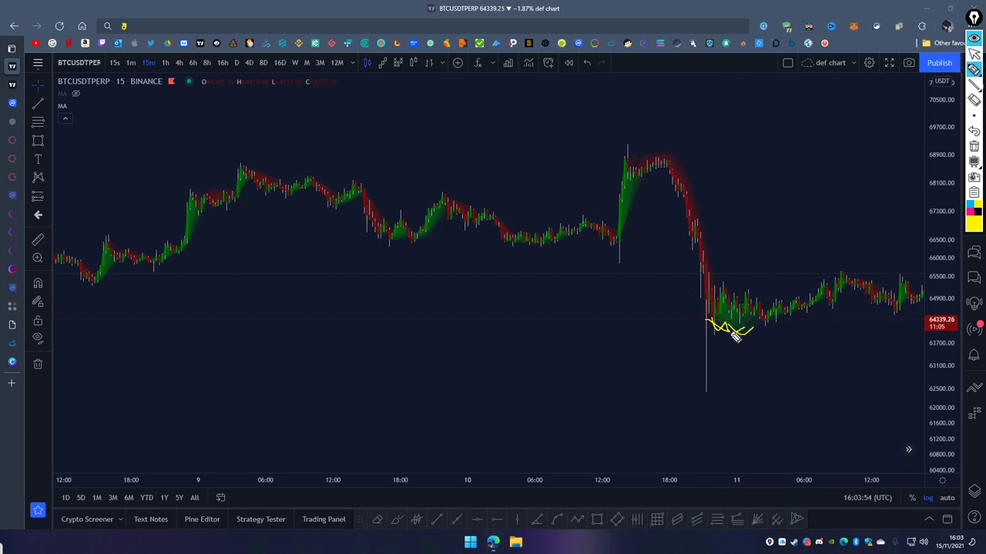
drag(757, 332, 767, 328)
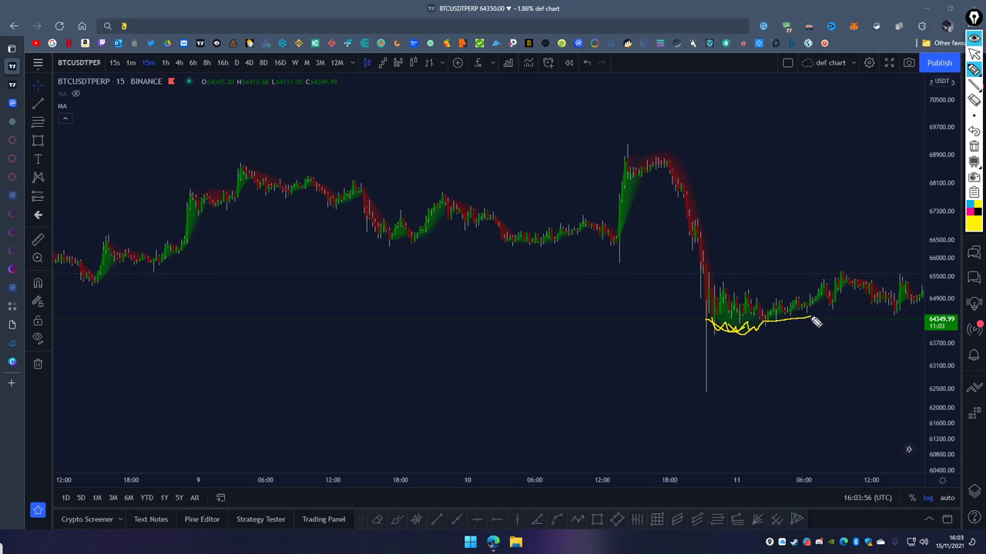
click(974, 147)
click(973, 52)
Box the sideways range from 11 to 12 November and trace a rise inside it, and clear the annotations.
mouse_move(768, 172)
mouse_down()
mouse_move(447, 194)
mouse_move(362, 182)
mouse_up()
click(974, 70)
mouse_move(431, 264)
mouse_down()
mouse_move(530, 323)
mouse_move(713, 323)
mouse_move(590, 266)
mouse_move(428, 267)
mouse_up()
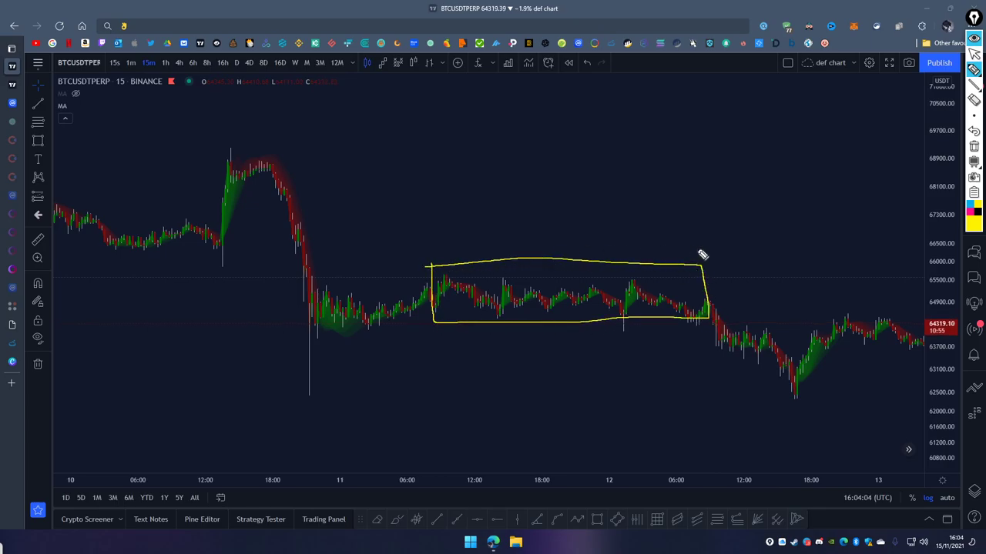
drag(497, 316, 533, 277)
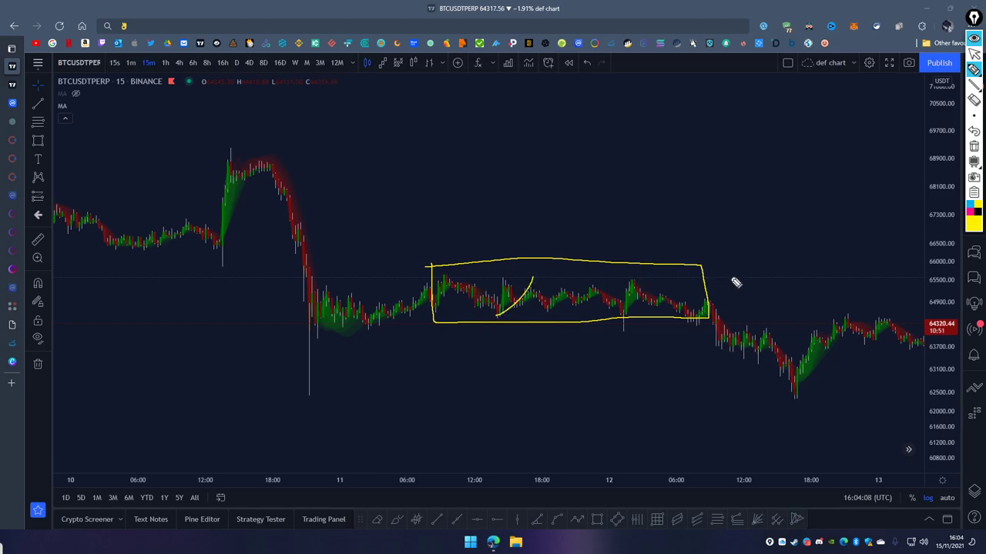
click(974, 146)
click(974, 52)
Reopen the MA settings, move the dialog aside and review its inputs down to the MA Cloud and MA Ribbon lengths.
drag(761, 238, 548, 226)
mouse_move(87, 113)
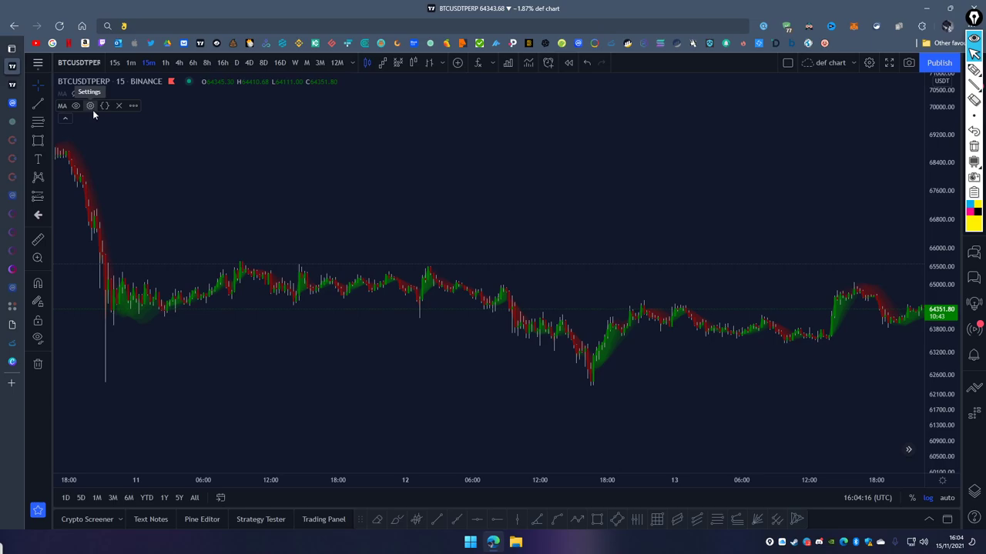
click(93, 110)
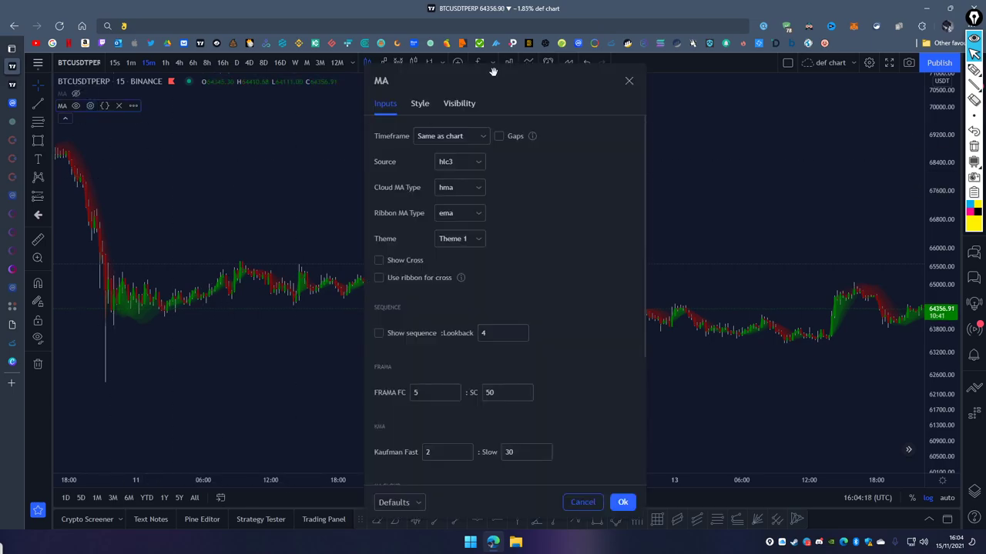
drag(489, 79, 745, 77)
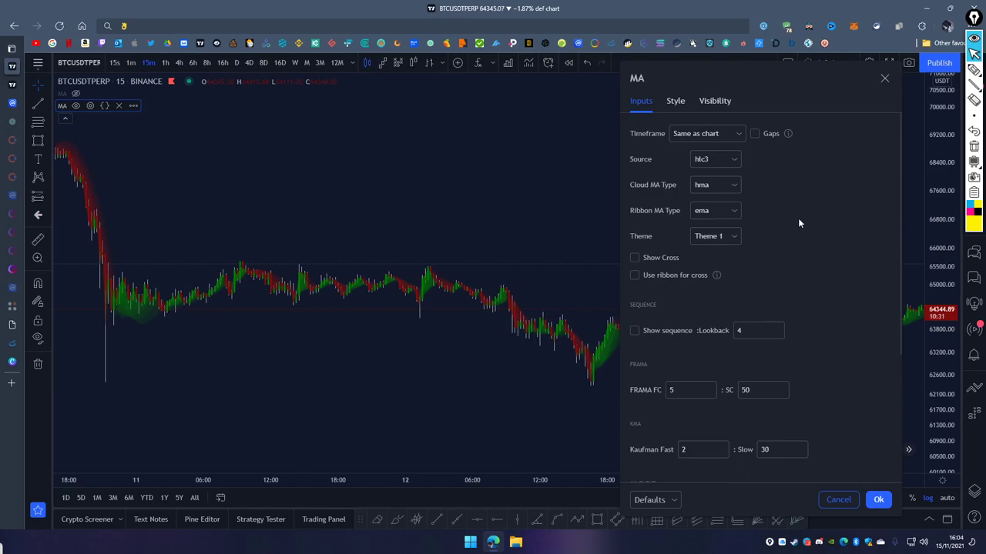
scroll(776, 223, down, 2)
scroll(763, 218, up, 3)
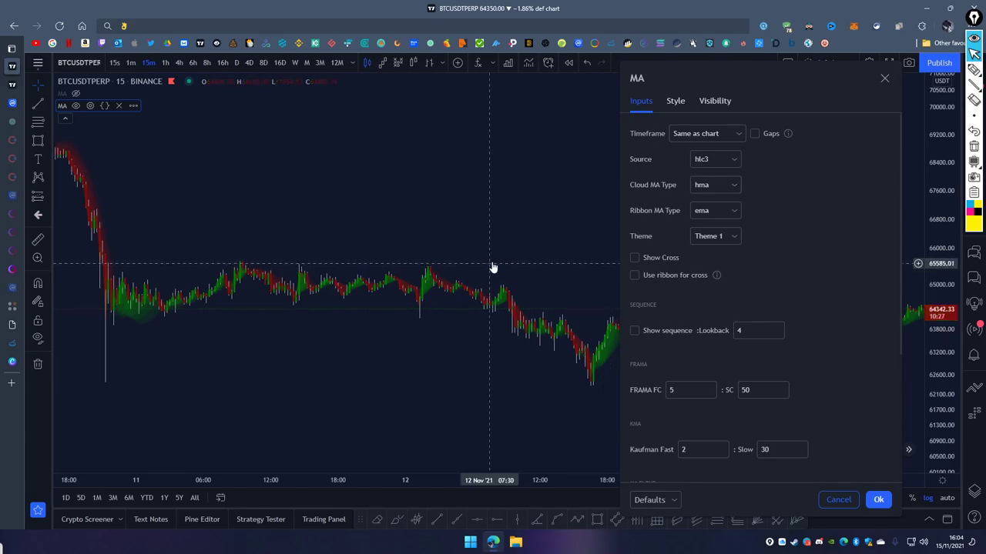
scroll(765, 259, down, 3)
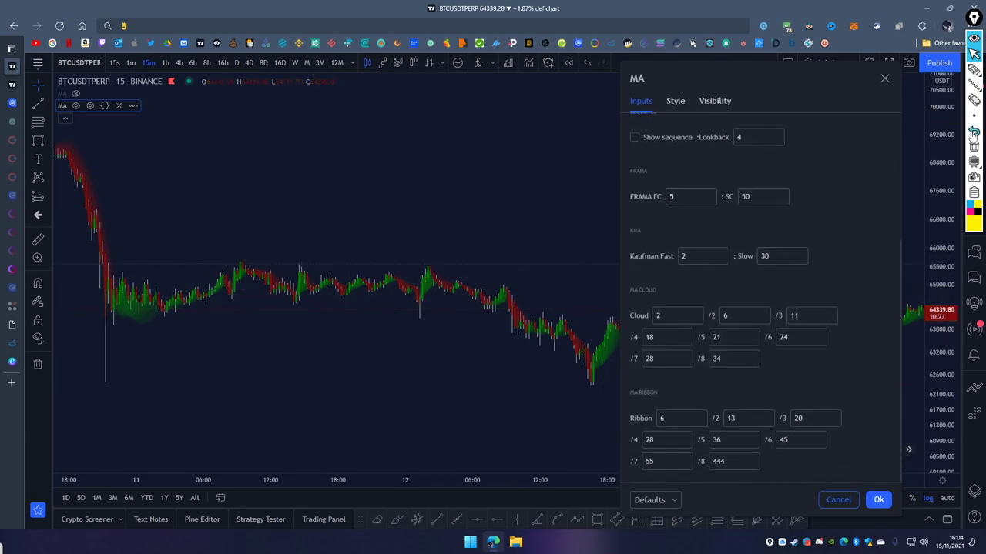
Outline the MA Cloud section, underline its eight length values with the pen, and clear the annotations.
click(973, 71)
mouse_move(616, 282)
mouse_down()
mouse_move(808, 284)
mouse_move(857, 378)
mouse_move(619, 381)
mouse_move(621, 285)
mouse_up()
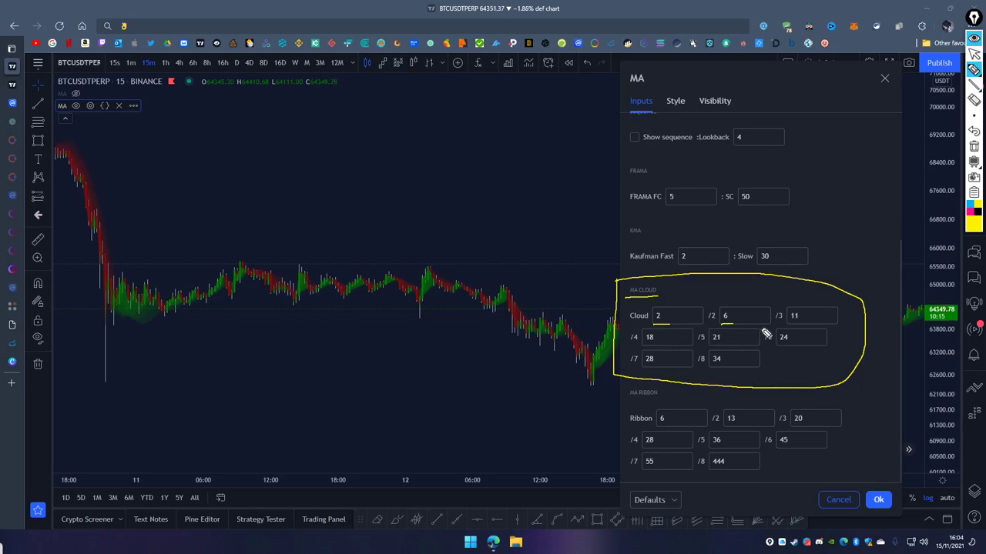
drag(792, 327, 823, 325)
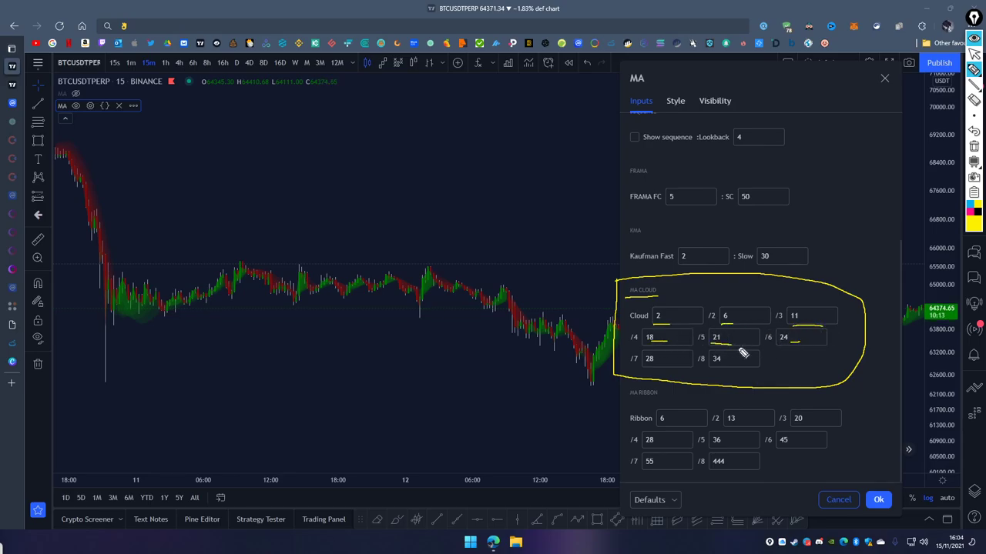
drag(695, 367, 733, 367)
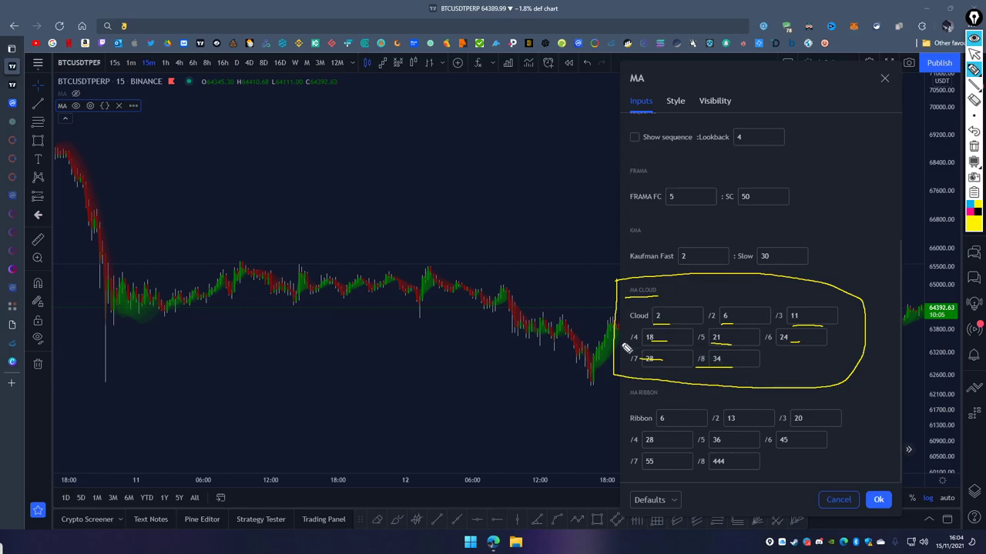
click(974, 143)
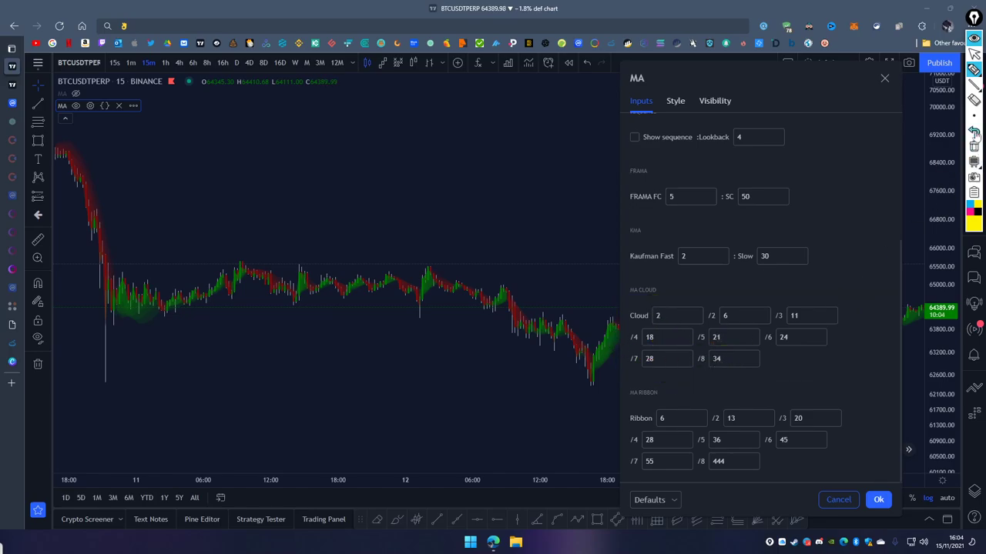
click(974, 52)
Enable Show Cross for the MA indicator and close its settings.
scroll(750, 247, up, 3)
click(641, 261)
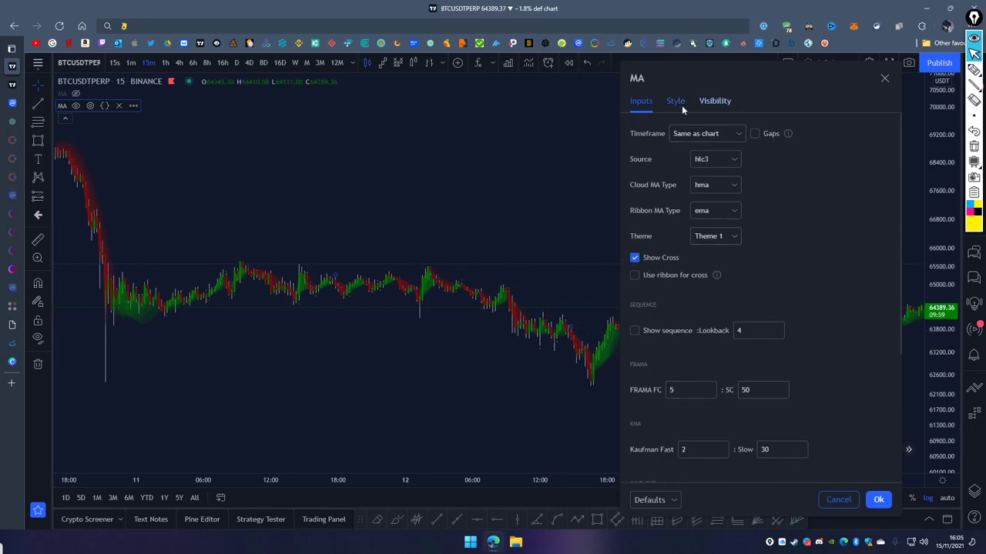
scroll(334, 334, up, 3)
key(Escape)
Circle the buy and sell arrows before the 13 November rise with the pen, and clear the annotations.
drag(931, 345, 836, 298)
scroll(653, 297, up, 3)
drag(653, 298, 497, 237)
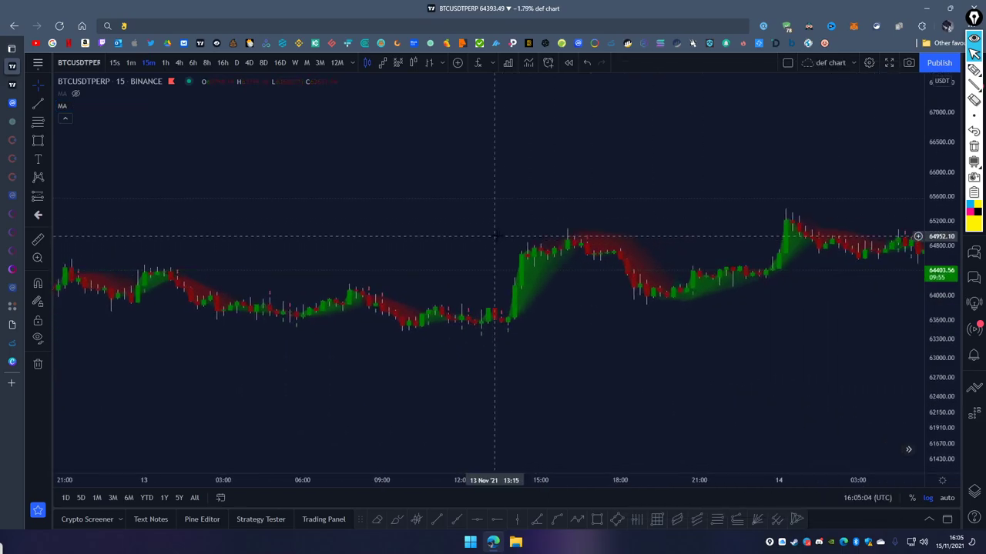
scroll(737, 288, up, 2)
drag(535, 360, 597, 360)
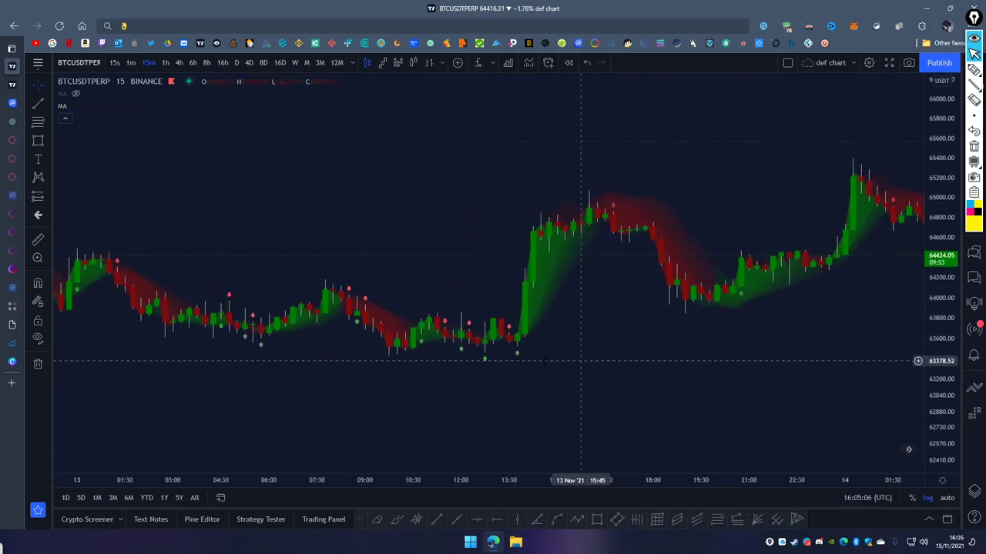
click(974, 69)
mouse_move(517, 337)
mouse_down()
mouse_move(518, 357)
mouse_move(516, 322)
mouse_up()
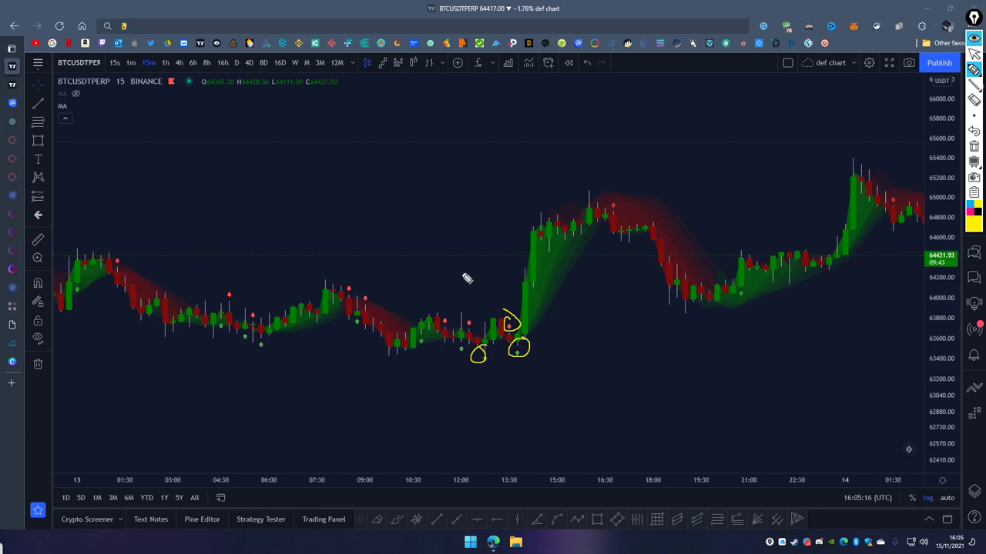
click(973, 145)
click(973, 54)
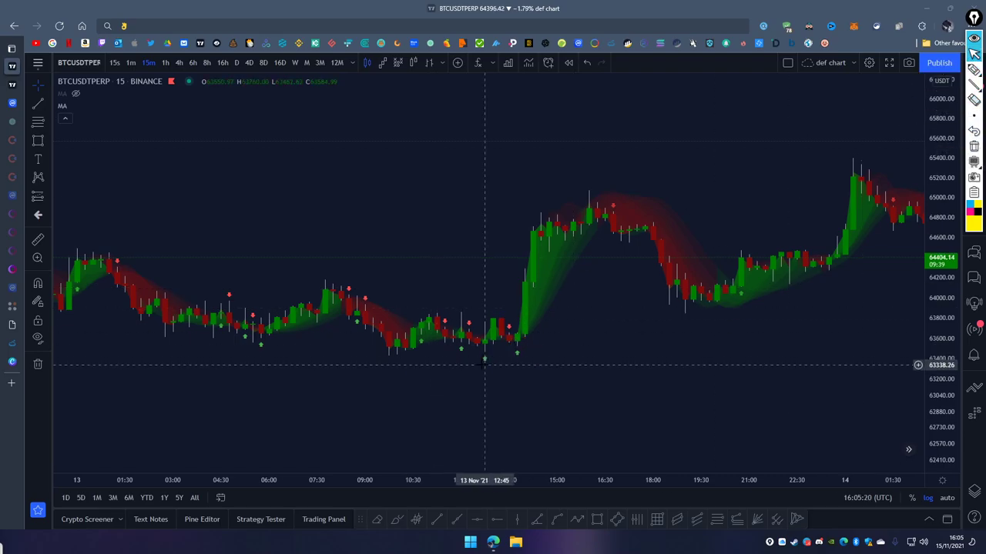
Write "1 ma → 8 ma" above the candles with the pen, and clear the note.
click(973, 69)
mouse_move(429, 112)
mouse_down()
mouse_move(429, 145)
mouse_move(485, 141)
mouse_up()
drag(548, 132, 538, 138)
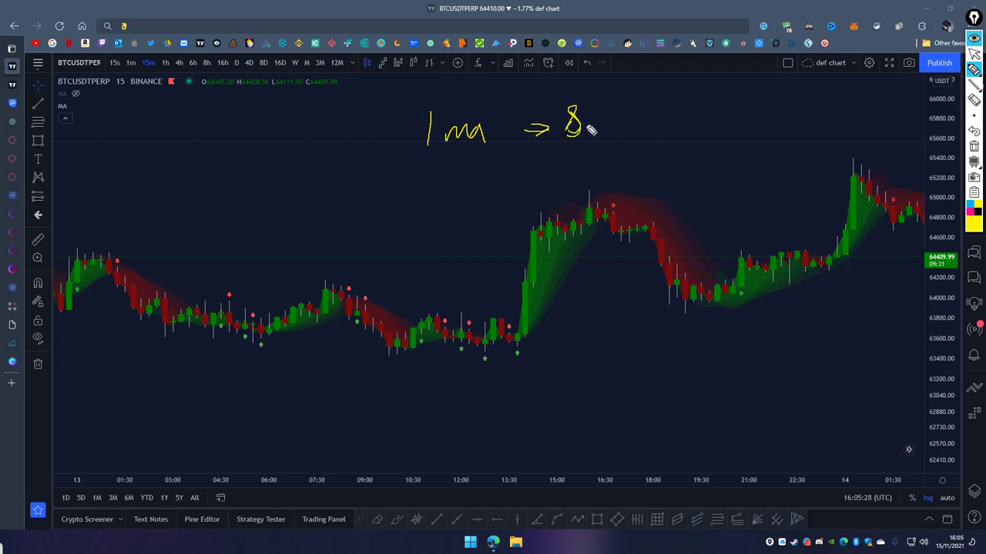
drag(594, 128, 607, 135)
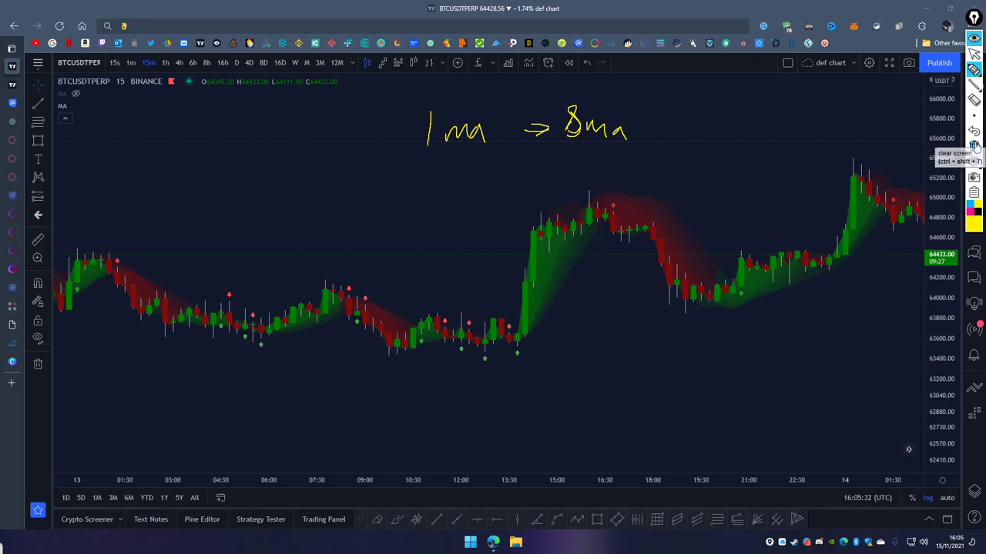
click(975, 147)
click(974, 52)
Reopen the MA settings, mark the first and eighth Cloud lengths and the matching buy arrow with the pen, and clear the annotations.
click(91, 105)
drag(491, 123, 757, 218)
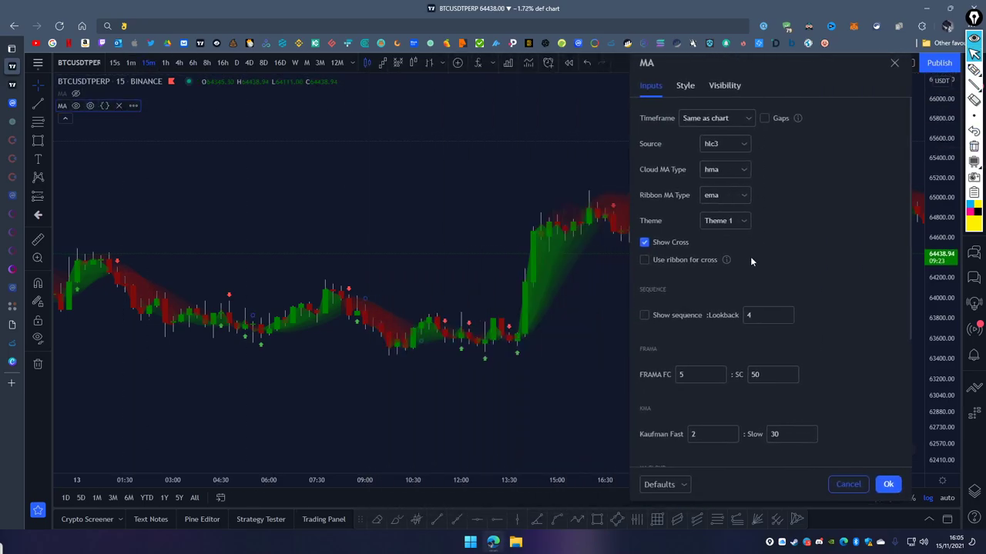
scroll(750, 262, down, 3)
click(974, 70)
drag(690, 274, 686, 285)
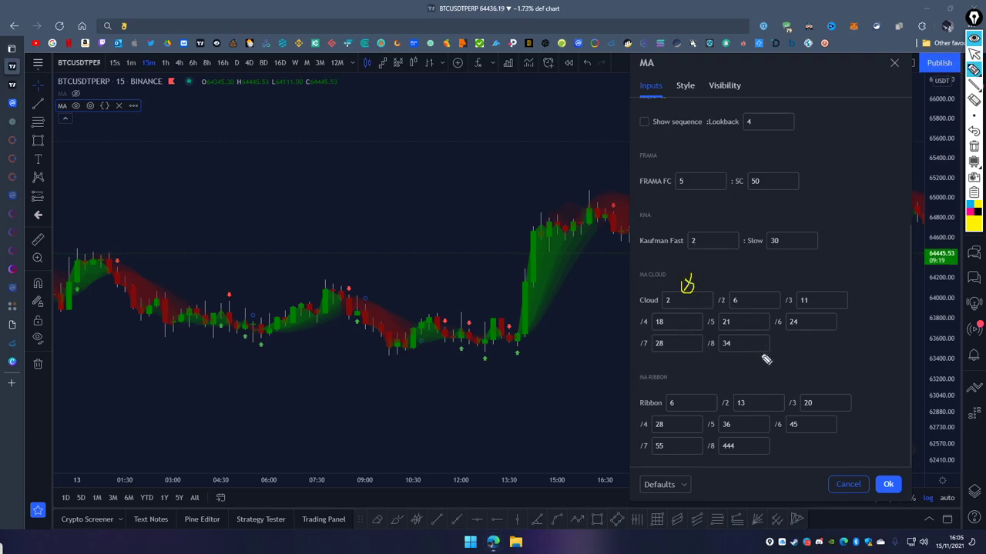
drag(751, 351, 747, 355)
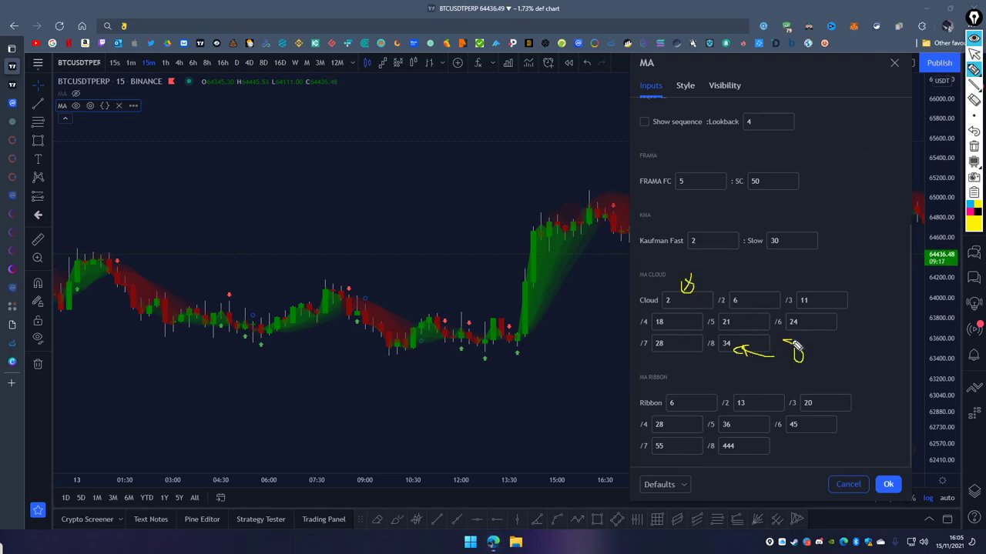
drag(698, 266, 700, 273)
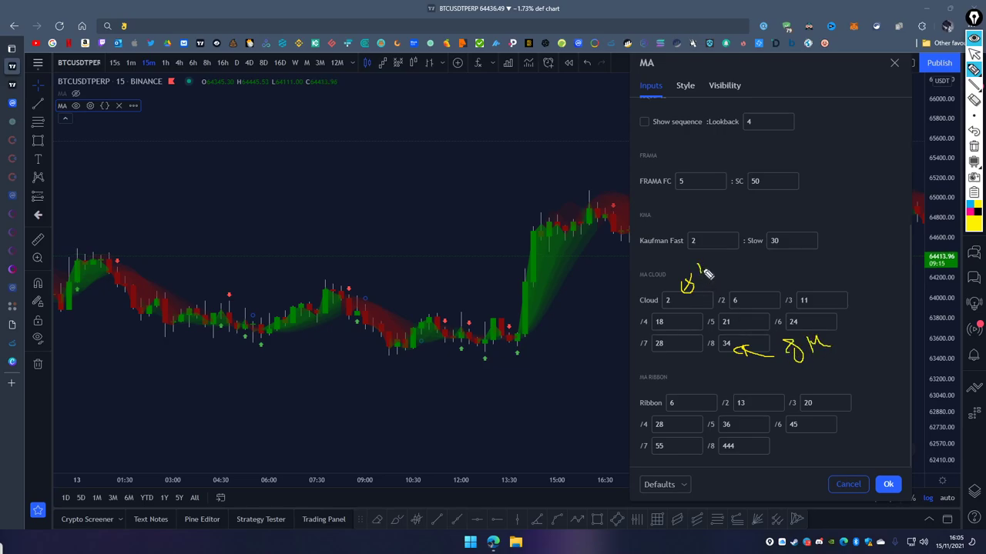
mouse_move(516, 339)
mouse_down()
mouse_move(515, 356)
mouse_move(517, 339)
mouse_up()
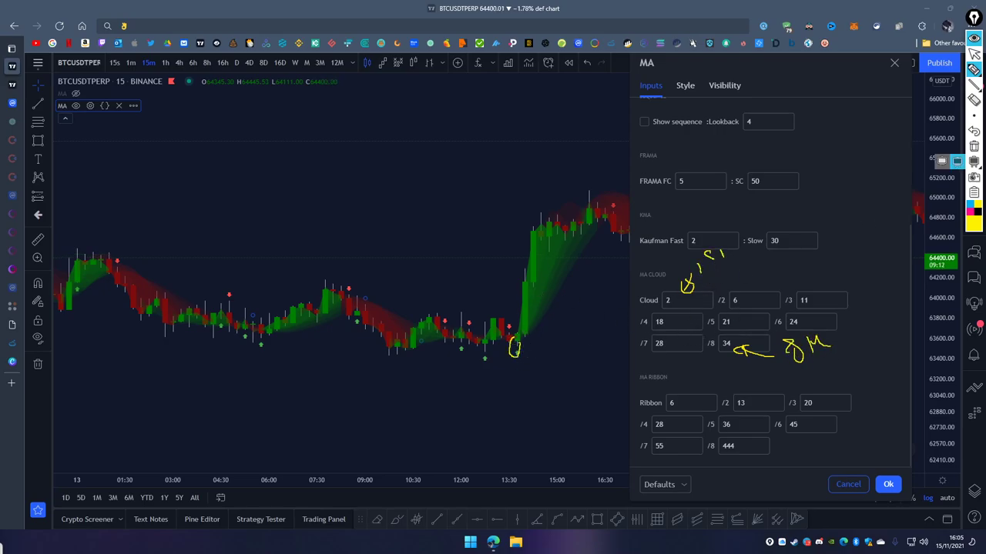
click(973, 146)
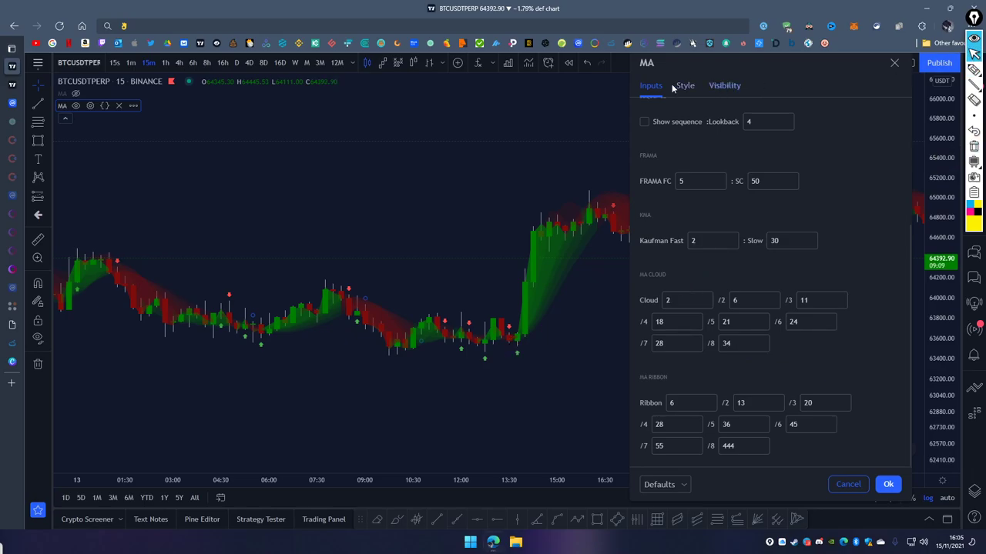
Enable the Long EMA Signal and Short EMA Signal markers in the MA indicator's style settings.
click(680, 85)
scroll(731, 255, down, 10)
click(643, 413)
click(645, 439)
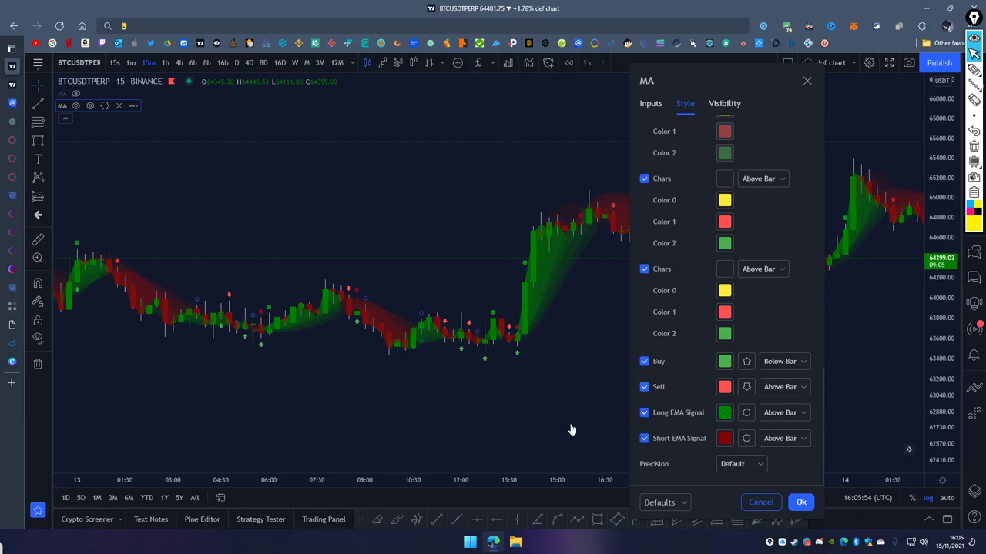
Box the second and sixth MA Cloud lengths in the indicator's inputs with the pen, and clear the annotations.
click(652, 104)
scroll(781, 271, down, 5)
click(973, 69)
mouse_move(808, 330)
mouse_down()
mouse_move(759, 310)
mouse_move(761, 339)
mouse_up()
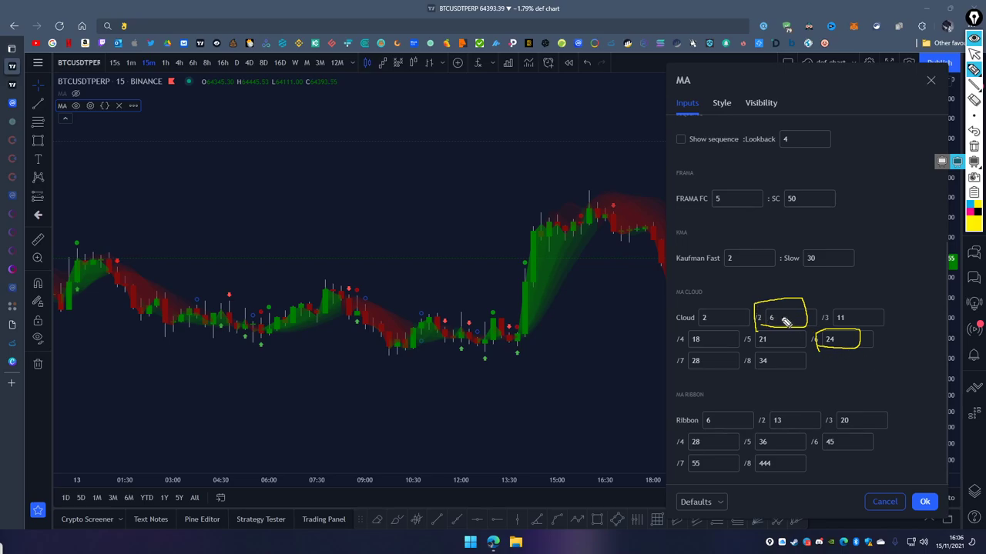
click(973, 145)
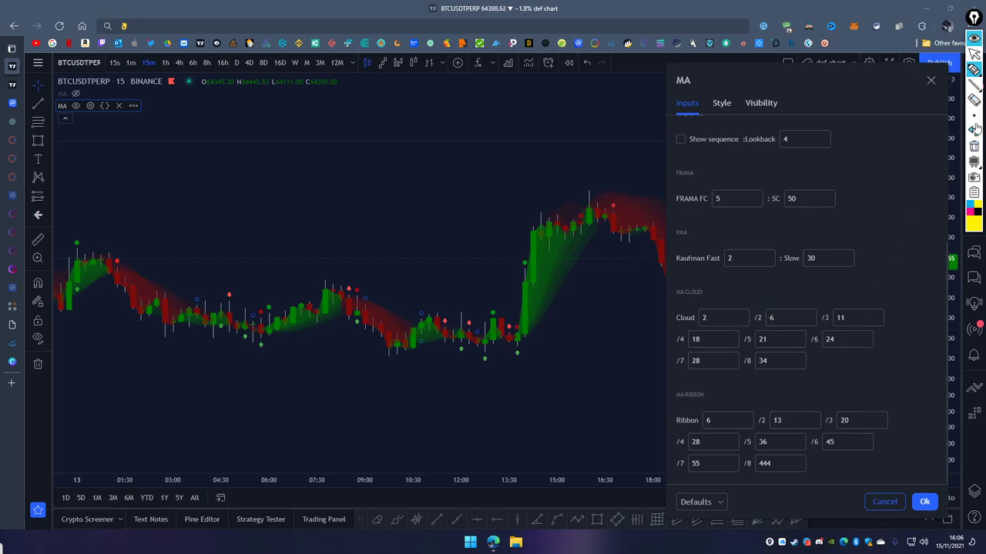
Change the MA indicator's Cloud MA Type to vwma.
scroll(852, 266, up, 5)
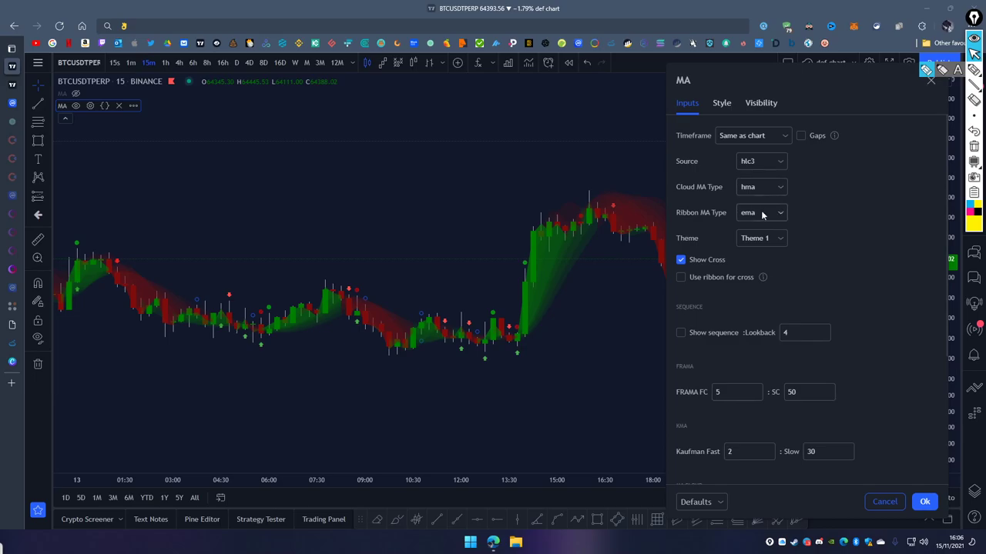
click(767, 190)
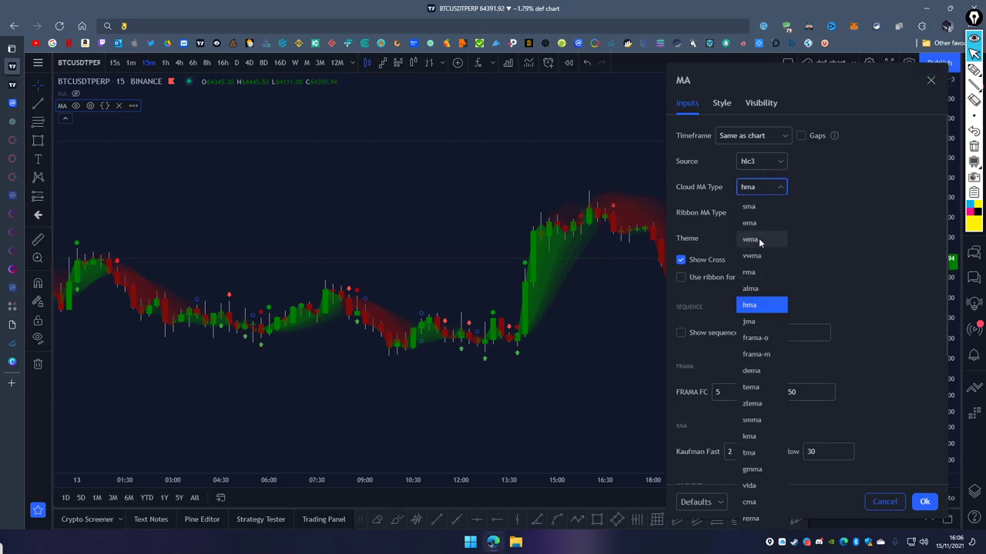
click(751, 255)
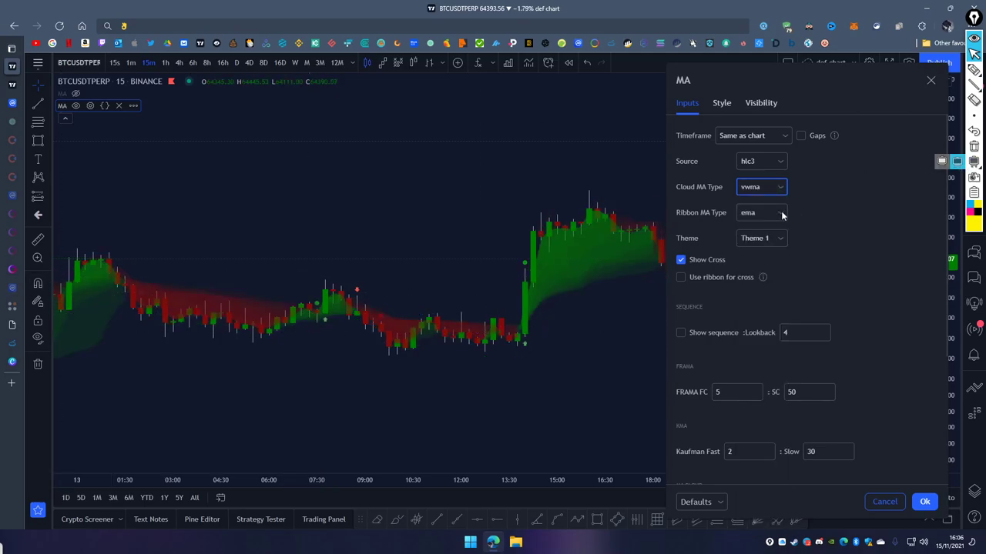
scroll(392, 213, down, 2)
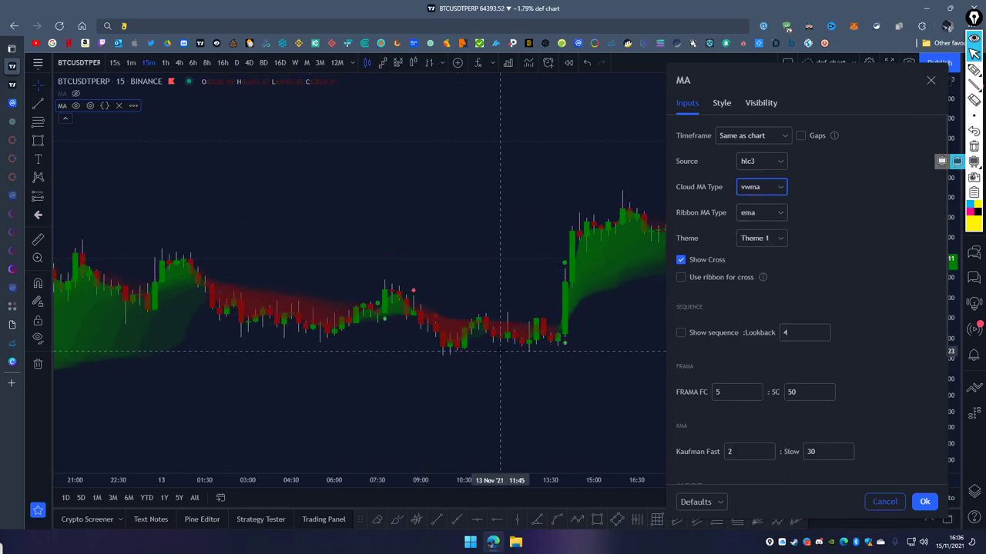
Circle the two green markers around the breakout candle and write "2" beside them with the pen, and clear the annotations.
click(973, 70)
mouse_move(512, 347)
mouse_down()
mouse_move(534, 352)
mouse_move(540, 339)
mouse_move(568, 348)
mouse_up()
mouse_move(551, 274)
mouse_down()
mouse_move(573, 271)
mouse_move(568, 260)
mouse_move(562, 278)
mouse_up()
drag(518, 240, 537, 253)
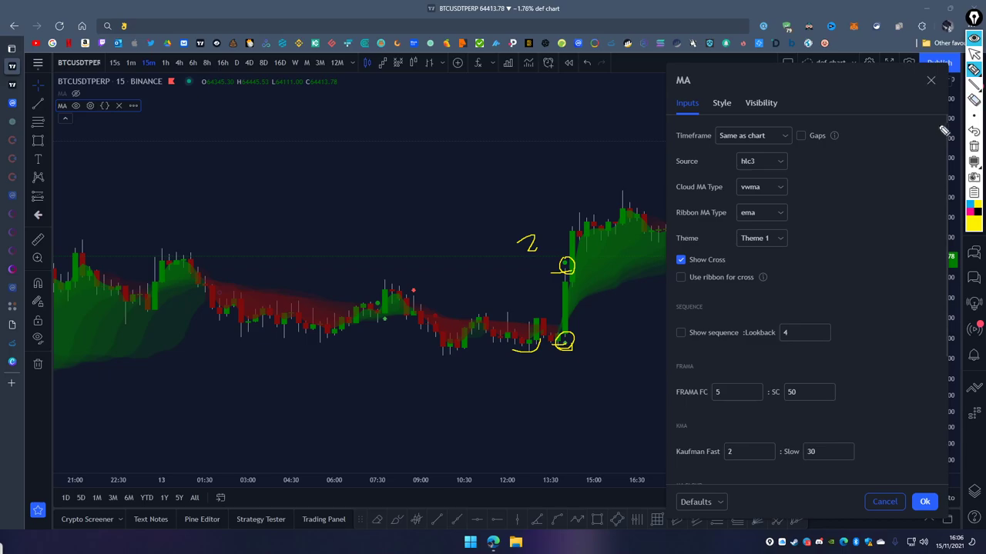
click(971, 146)
mouse_move(968, 74)
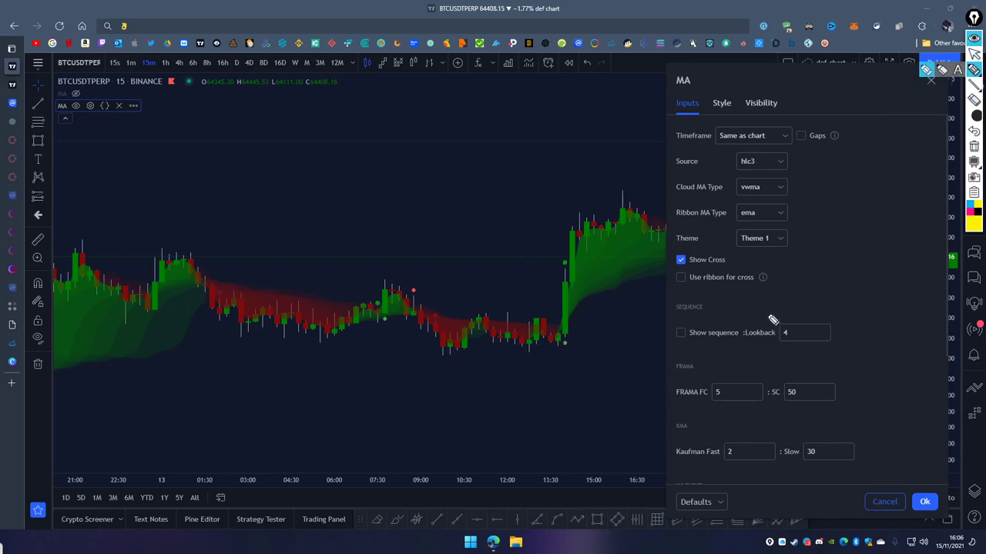
click(967, 77)
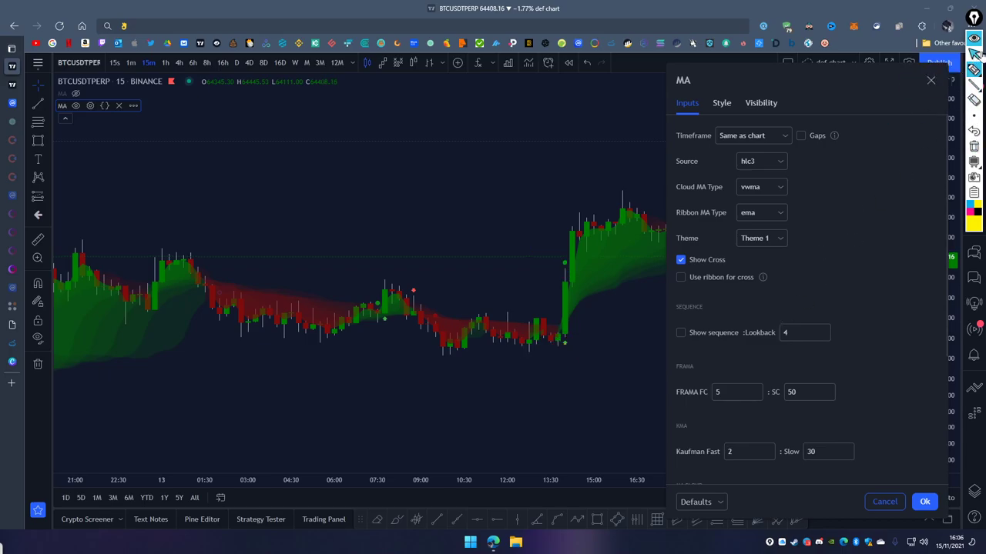
Set the first MA Cloud length to 20 and the eighth to 50, and accept the settings.
click(974, 52)
scroll(794, 217, down, 5)
click(720, 317)
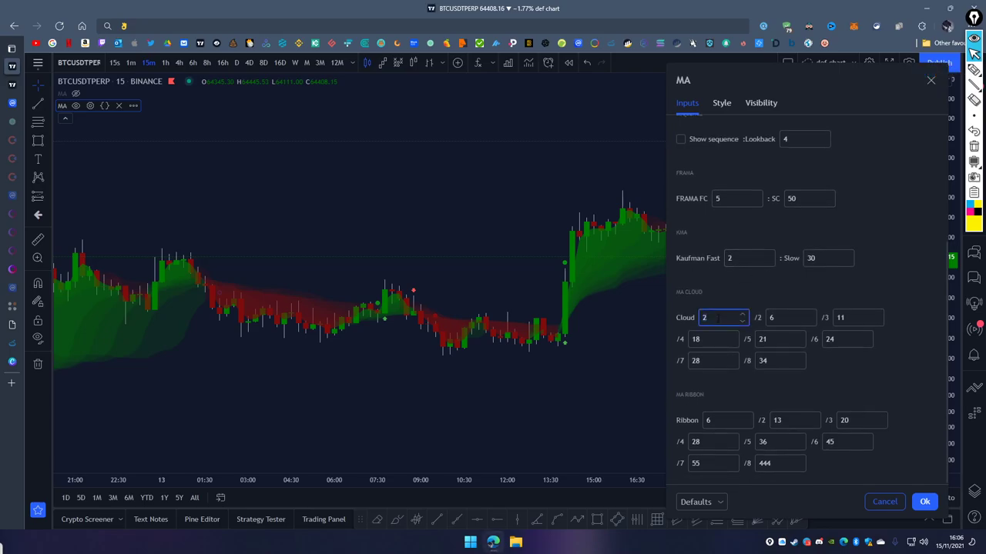
click(774, 361)
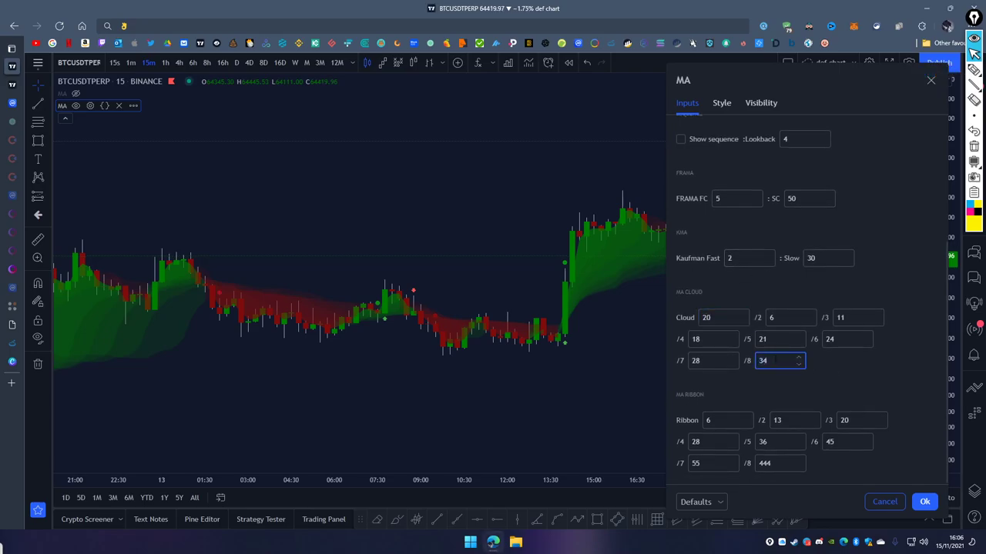
text(50)
click(843, 372)
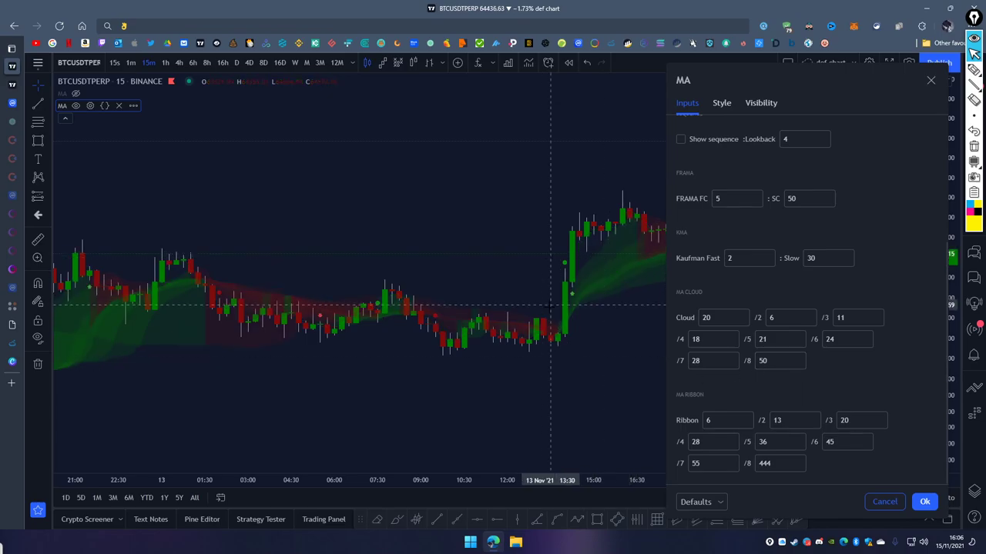
key(Return)
Reopen the MA settings and set the seventh Cloud length to 35 and the sixth to 25.
click(91, 106)
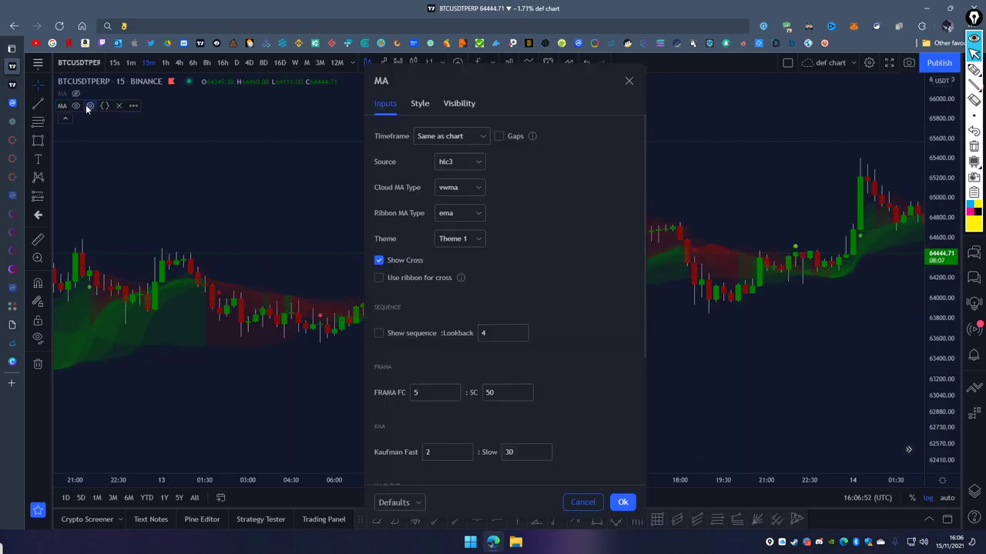
drag(406, 84, 680, 63)
scroll(711, 319, down, 3)
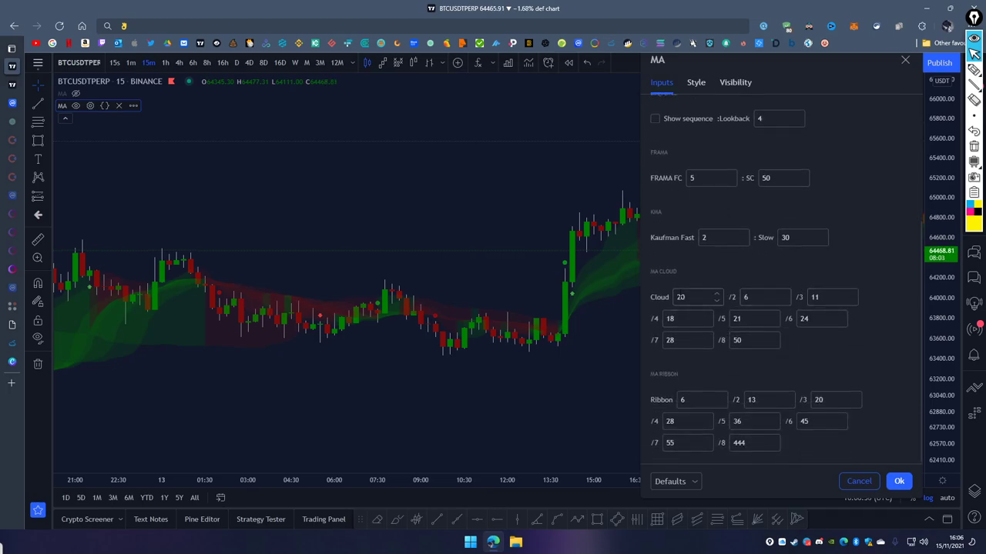
click(685, 339)
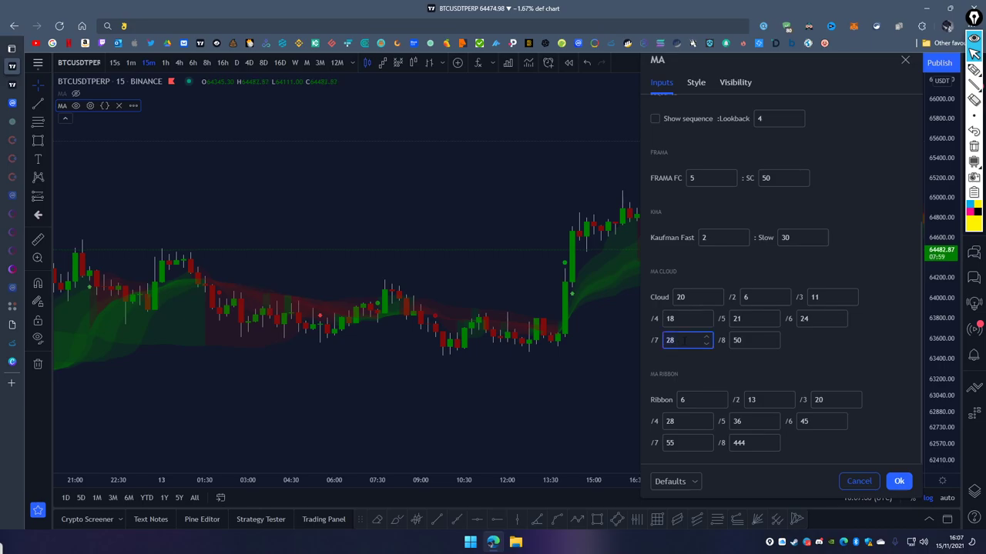
click(805, 319)
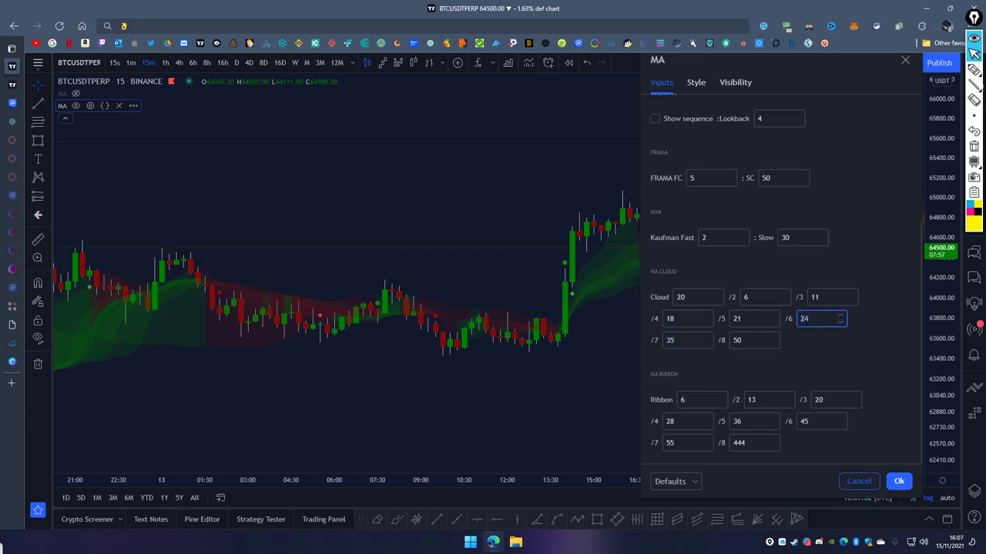
key(BackSpace)
key(BackSpace)
text(5)
text(2)
click(831, 355)
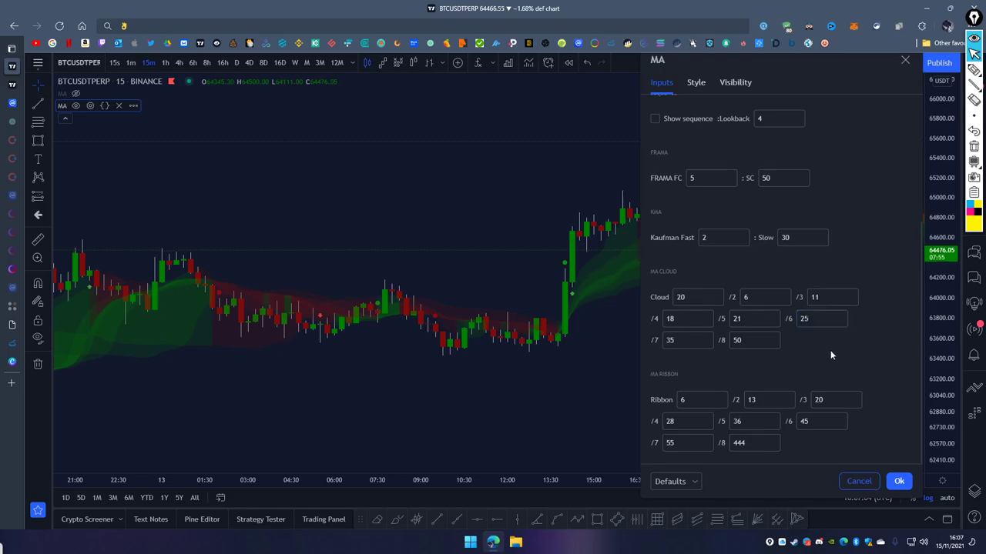
Set the second MA Cloud length to 21 and the third to 25.
double_click(737, 319)
click(765, 296)
key(BackSpace)
text(21)
click(818, 297)
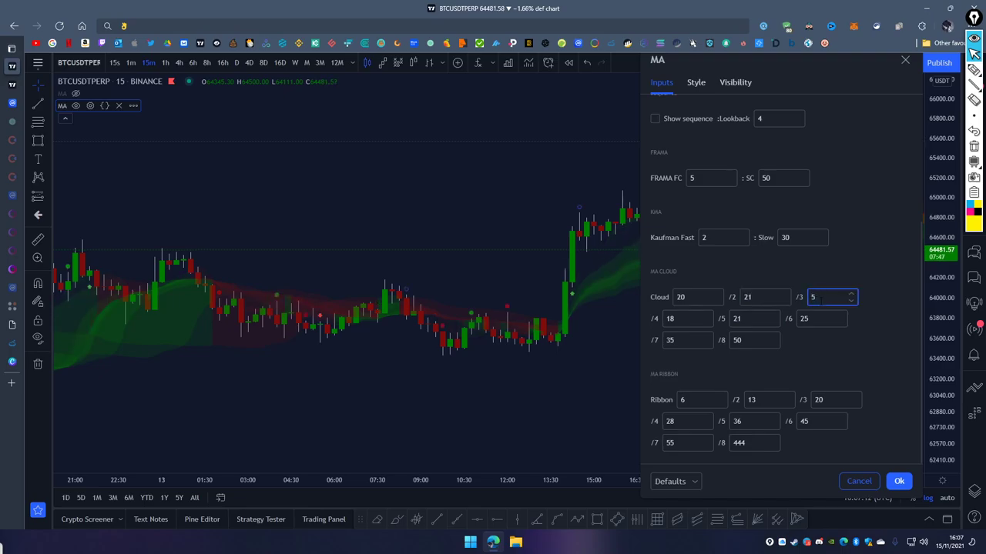
text(2)
click(856, 342)
Set the fourth MA Cloud length to 50 and the fifth to 35.
click(690, 318)
key(Tab)
text(525)
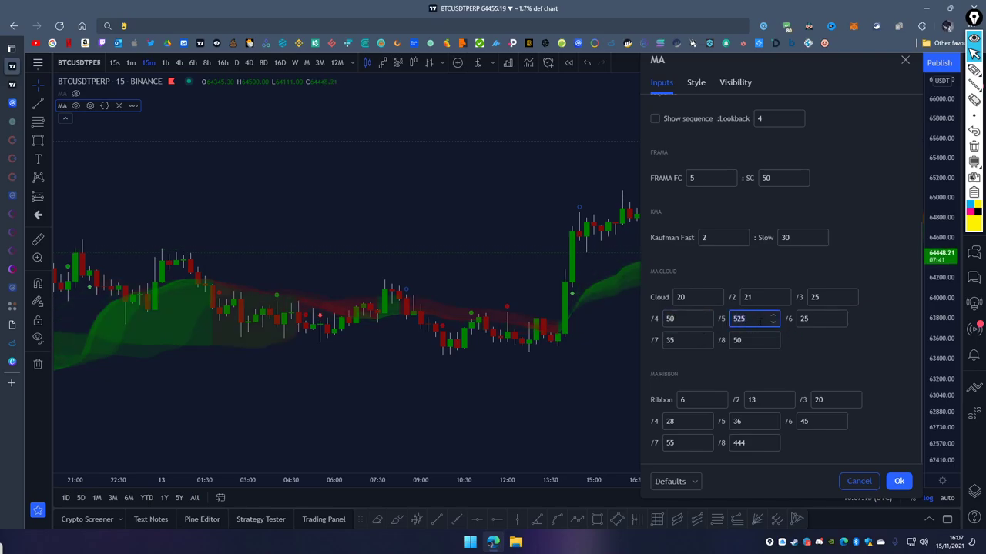
click(818, 318)
key(shift+Tab)
text(35)
key(Tab)
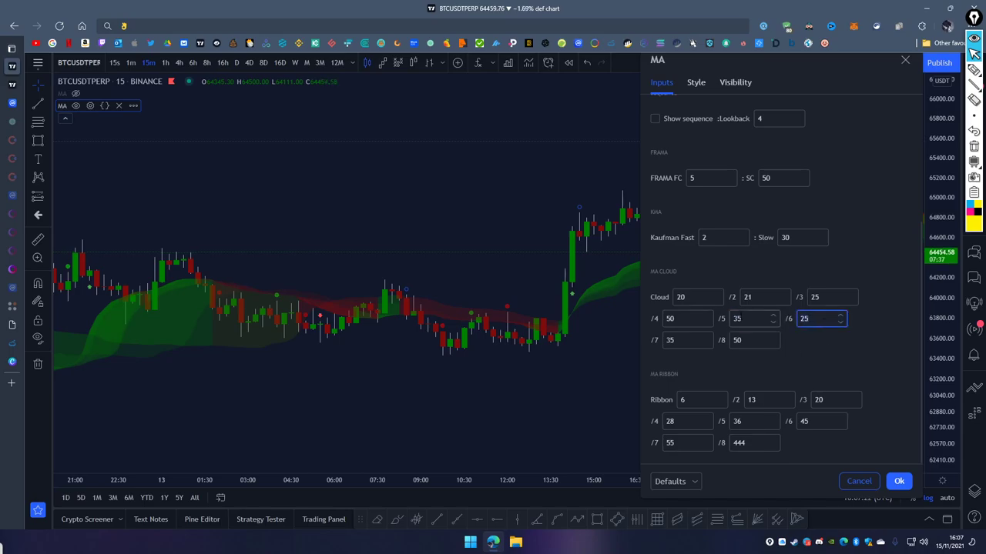
Set the sixth MA Cloud length to 40 and the seventh to 45, and accept the settings.
text(5)
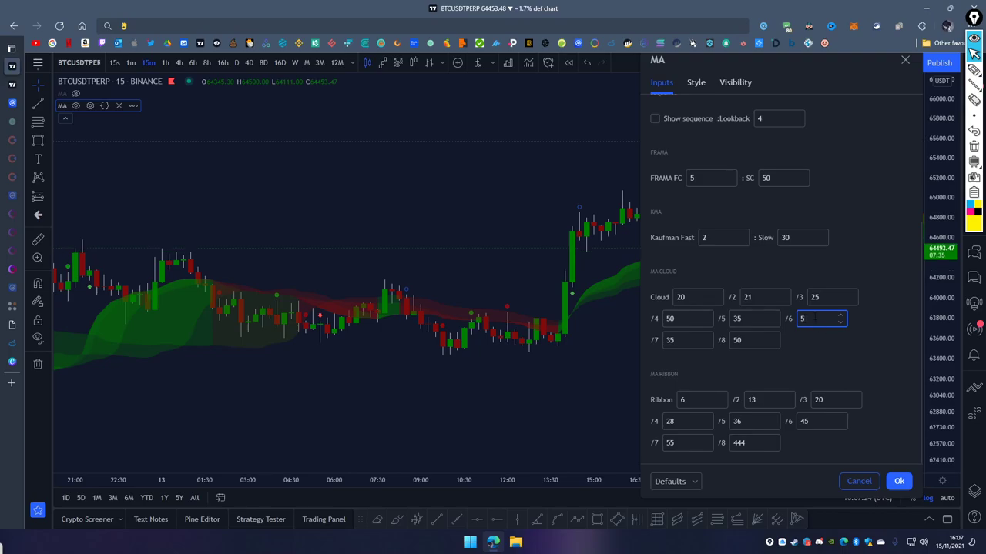
key(BackSpace)
text(10)
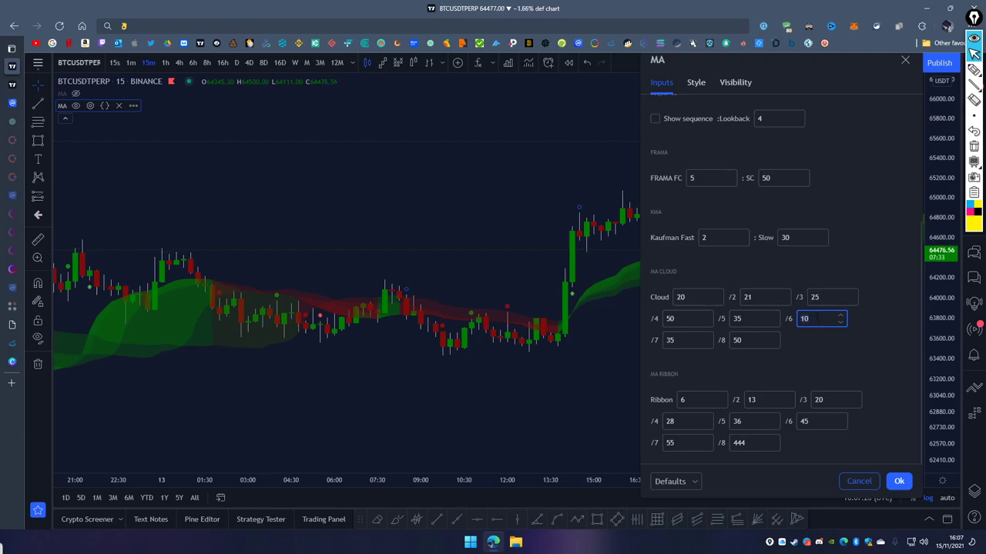
click(695, 340)
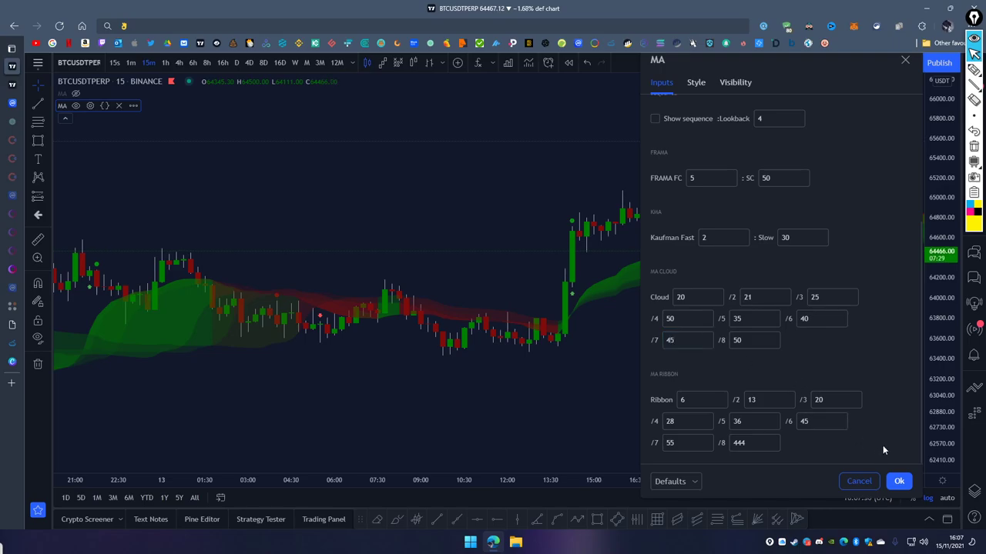
click(899, 482)
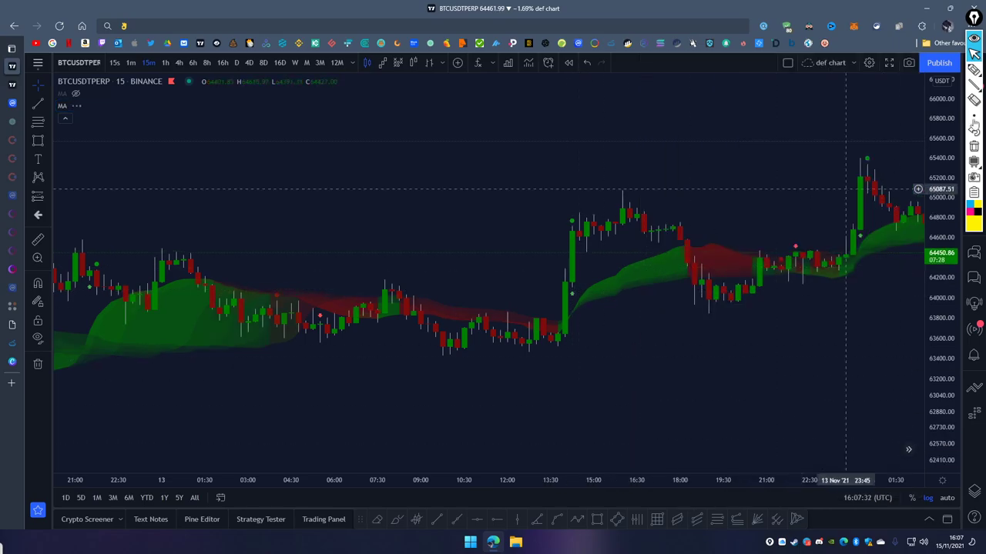
Trace the upper and lower edges of the green cloud after the breakout with the pen.
click(974, 69)
mouse_move(583, 291)
mouse_down()
mouse_move(613, 272)
mouse_move(630, 291)
mouse_up()
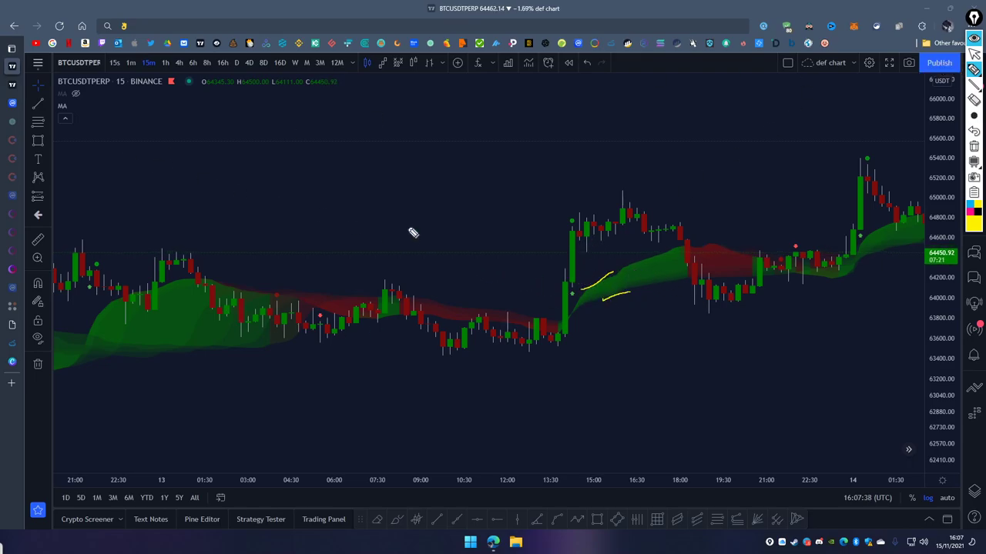
mouse_move(974, 70)
scroll(395, 314, down, 3)
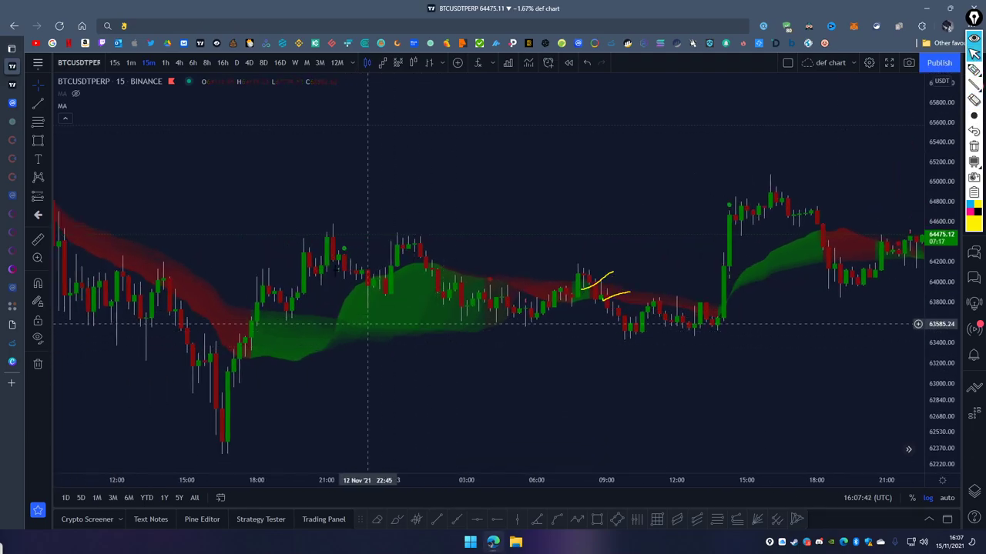
Reopen the MA settings, set the fourth Cloud length to 30, and accept the settings.
click(89, 105)
drag(418, 92, 746, 79)
scroll(780, 302, down, 5)
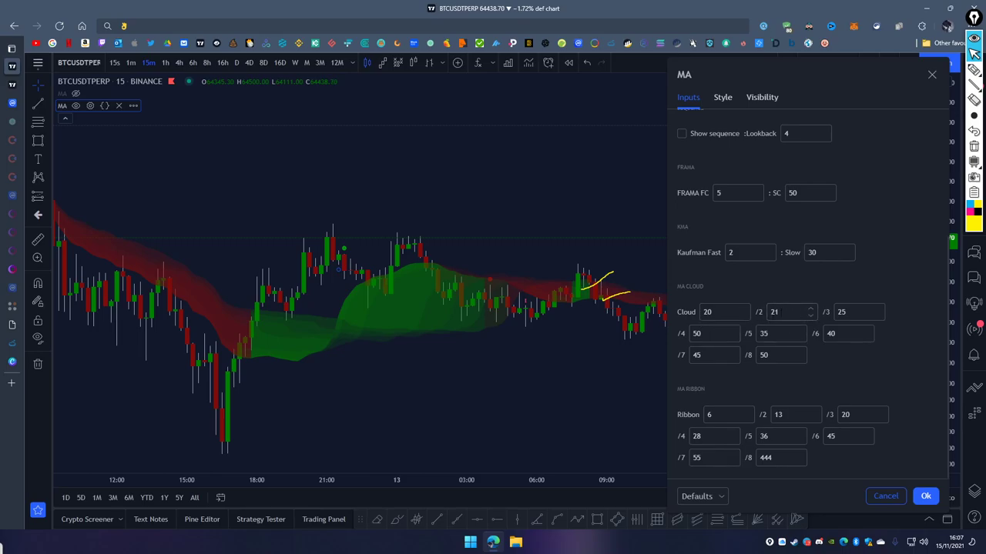
click(706, 335)
key(BackSpace)
key(BackSpace)
text(30)
click(869, 344)
click(787, 312)
key(Return)
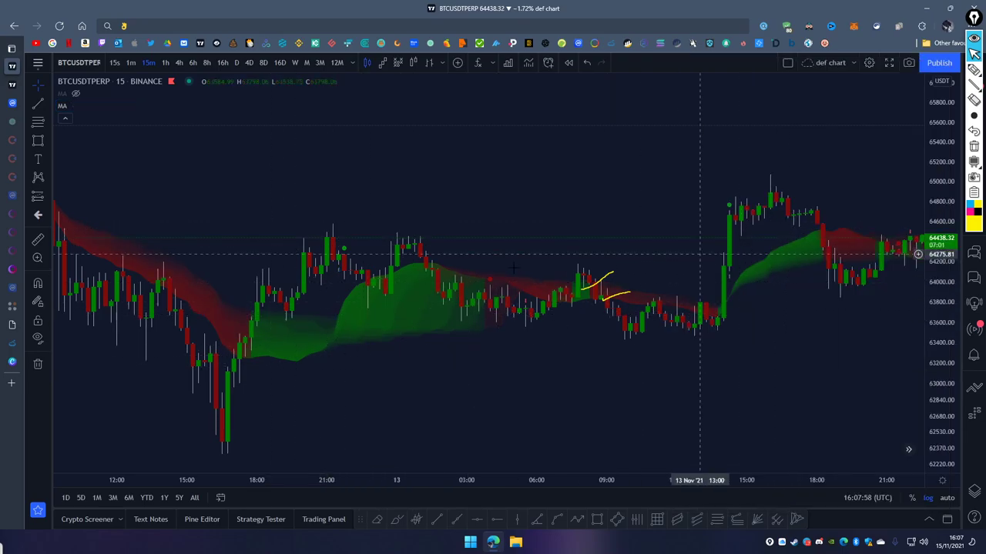
Switch the MA indicator's Cloud MA Type to ema, close its settings, and clear the pen marks from the chart.
click(90, 105)
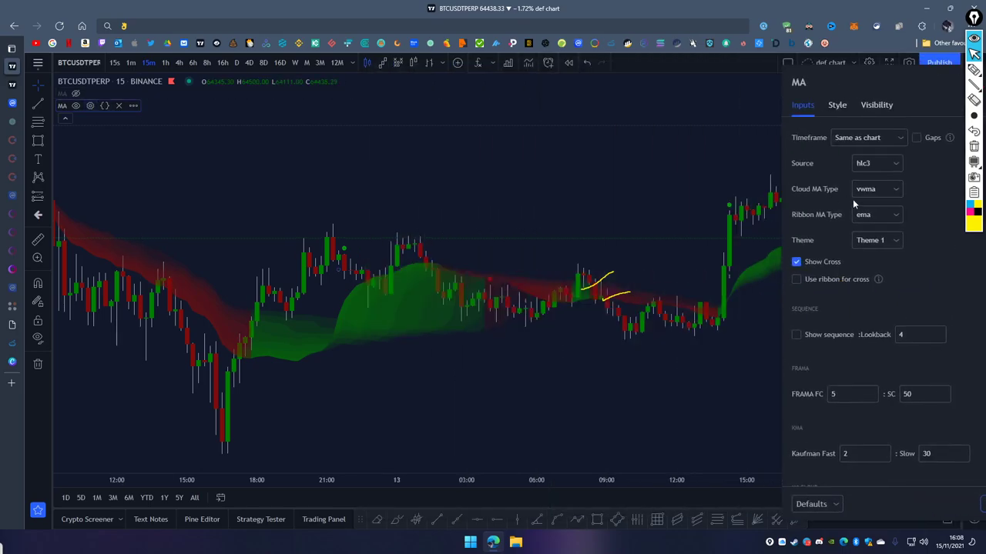
click(878, 190)
click(871, 224)
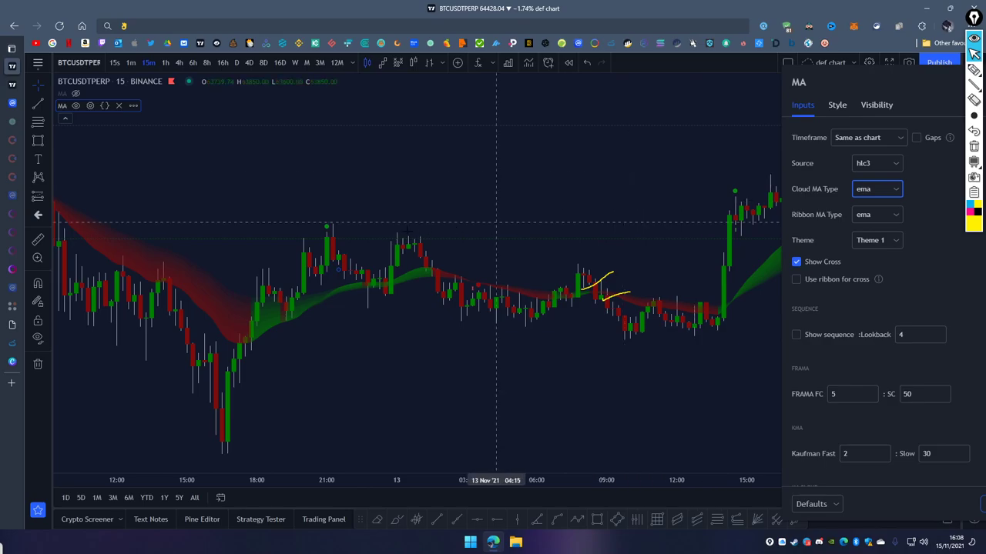
key(Escape)
drag(354, 349, 593, 321)
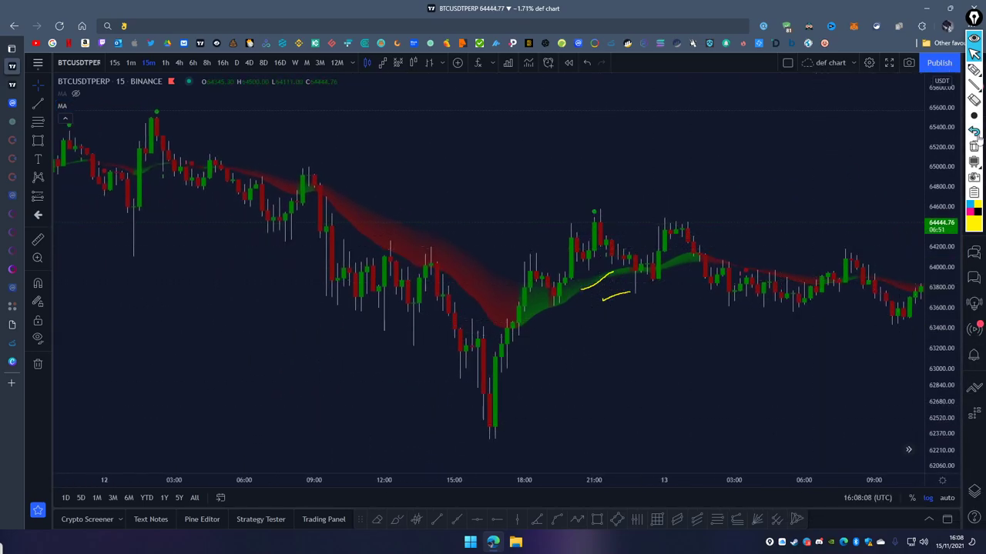
drag(776, 146, 383, 126)
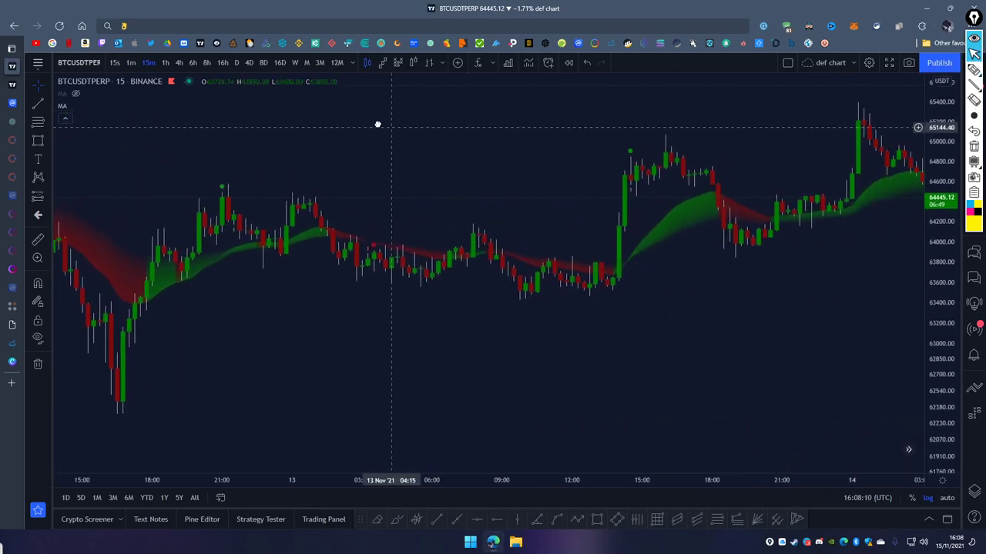
drag(590, 286, 493, 264)
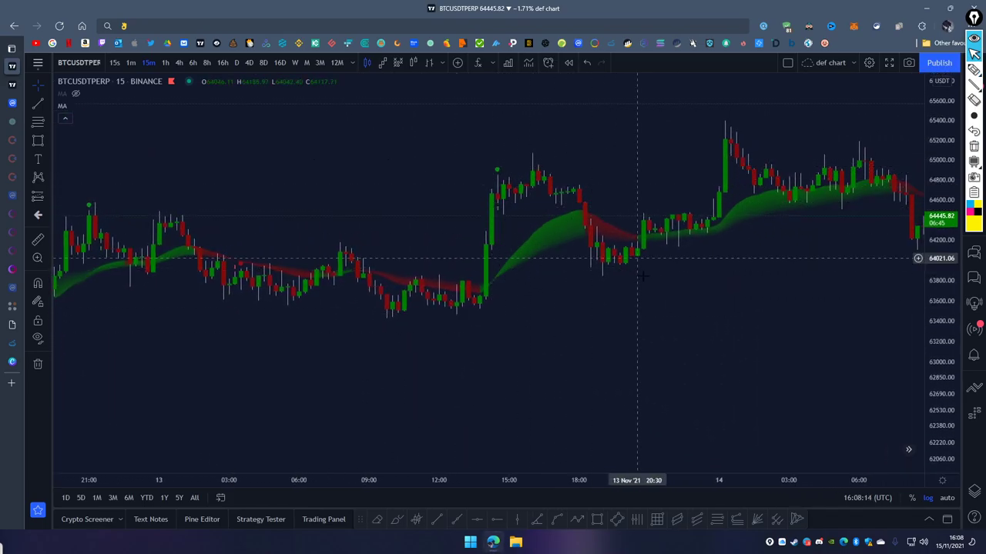
Reopen the MA settings and set the Cloud MA Type to hma.
double_click(65, 105)
drag(458, 88, 773, 66)
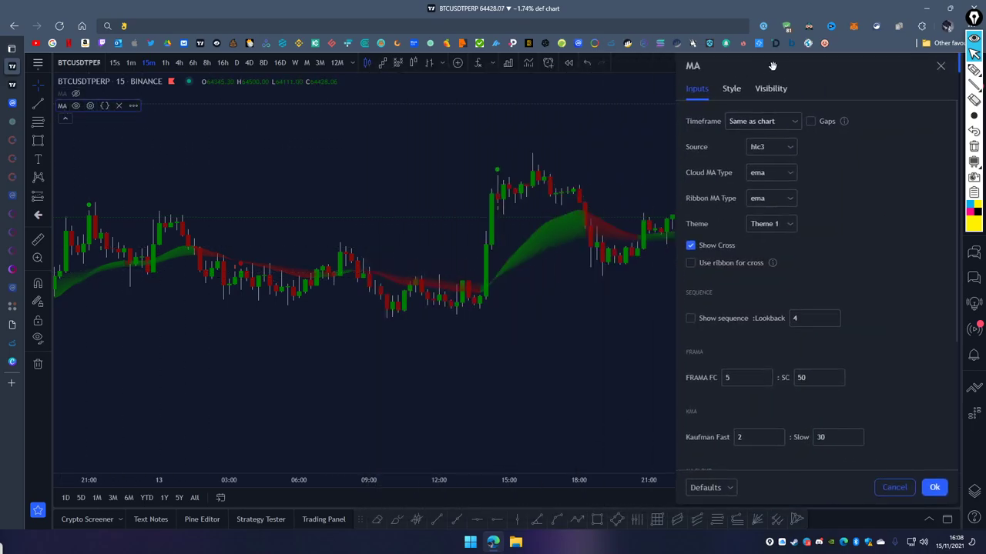
click(775, 175)
click(776, 291)
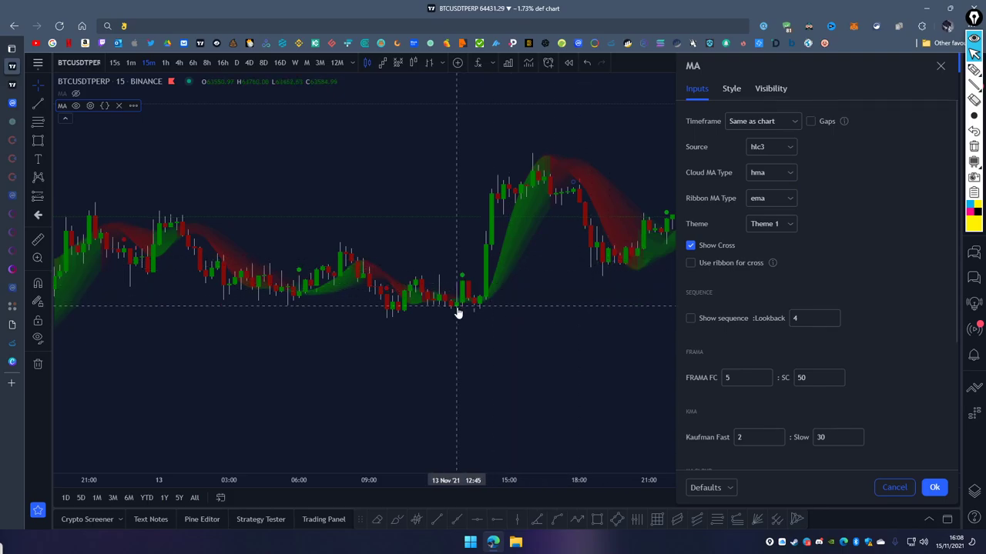
Circle the candles just before the breakout with the pen and trace the cloud's rising upper edge to its peak.
mouse_move(976, 69)
scroll(865, 259, down, 5)
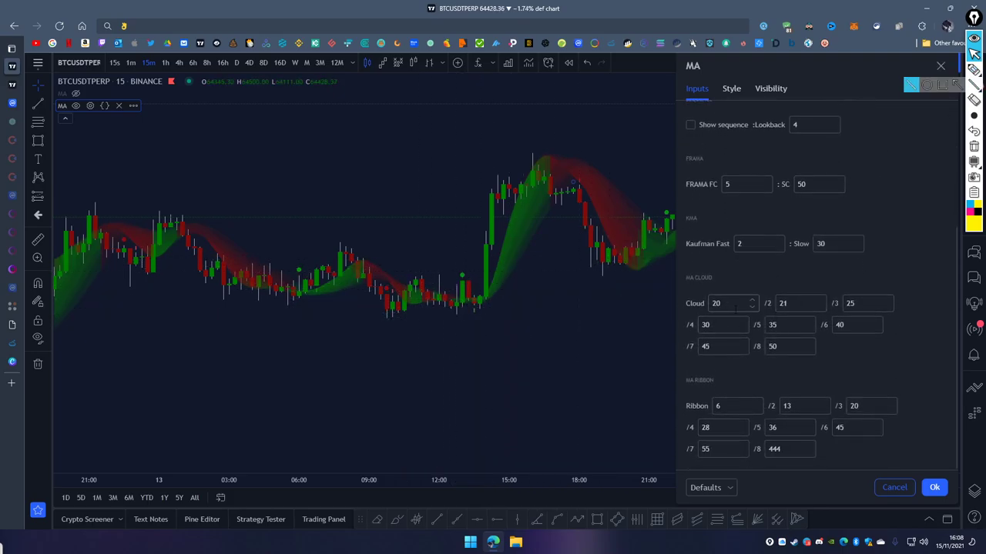
click(974, 69)
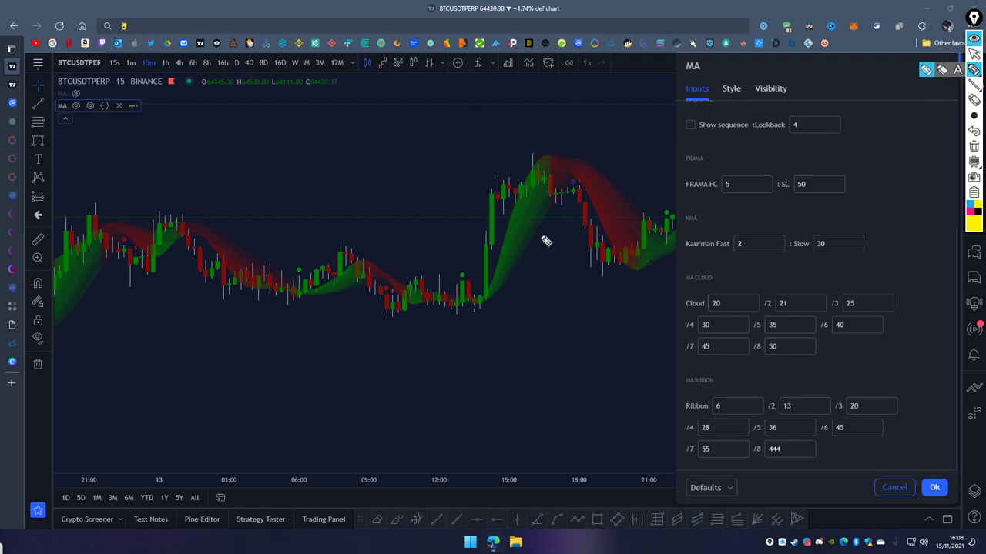
drag(466, 313, 479, 320)
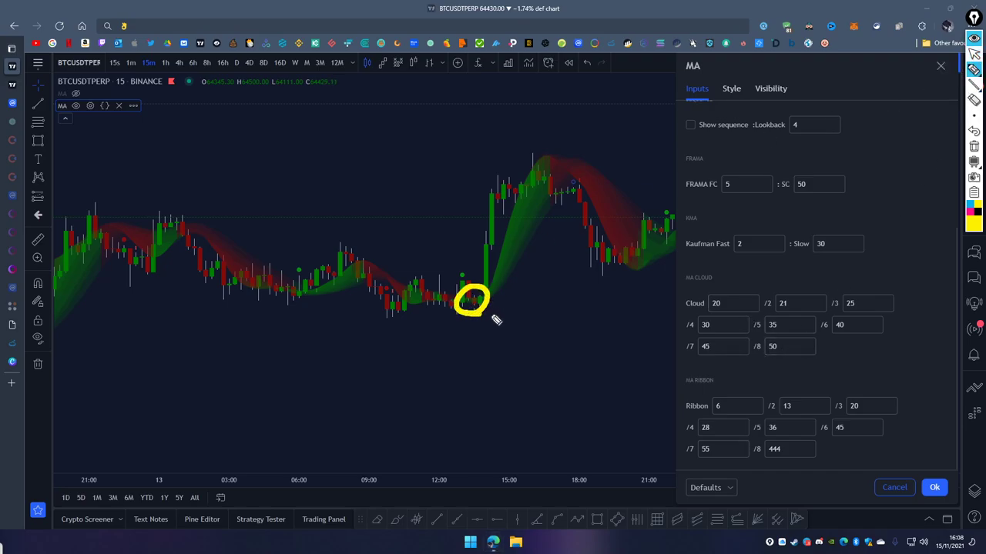
mouse_move(482, 279)
mouse_down()
mouse_move(550, 181)
mouse_move(591, 187)
mouse_up()
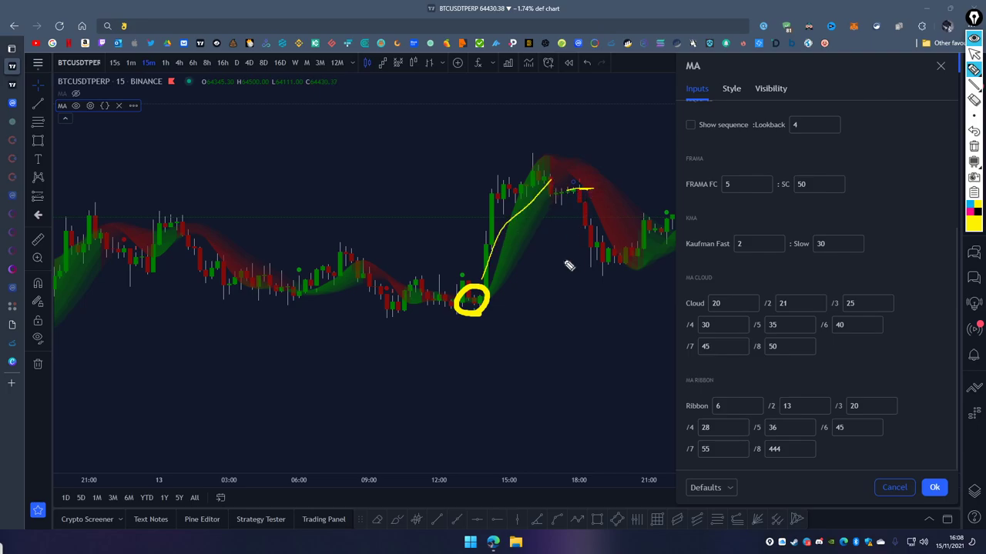
Underline the first and eighth Cloud lengths in the MA settings with the pen, and clear all pen marks.
drag(704, 313, 766, 314)
drag(763, 356, 796, 351)
click(974, 146)
click(974, 54)
Reset the MA indicator's settings to their defaults.
click(716, 487)
click(724, 501)
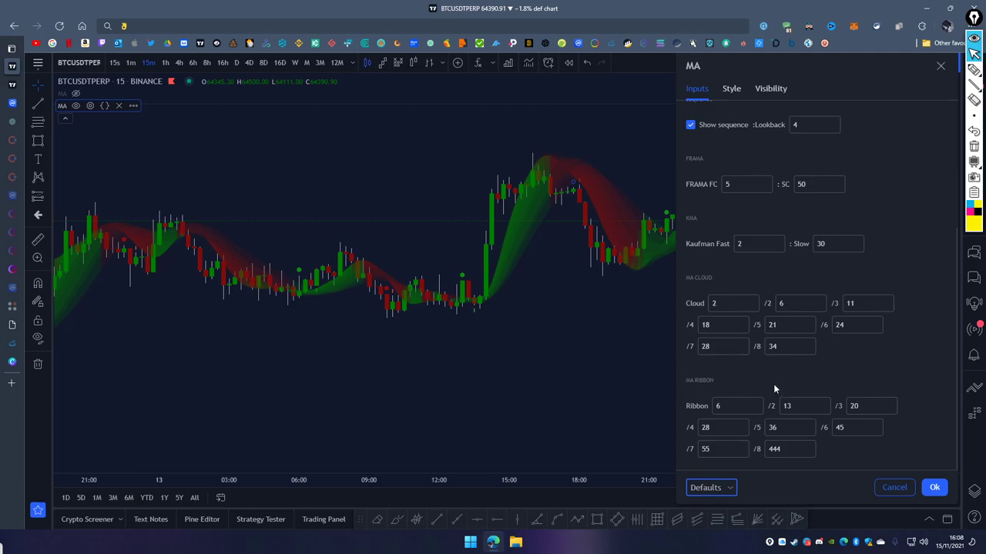
scroll(822, 268, up, 3)
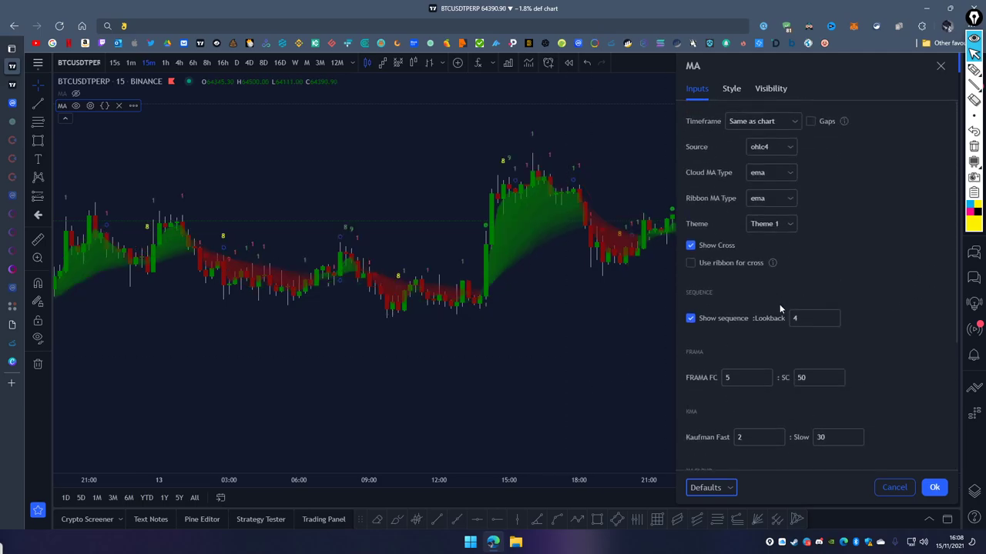
Compare Theme 2, Theme 3 and No fill as the MA indicator's Theme, ending on No fill.
click(764, 225)
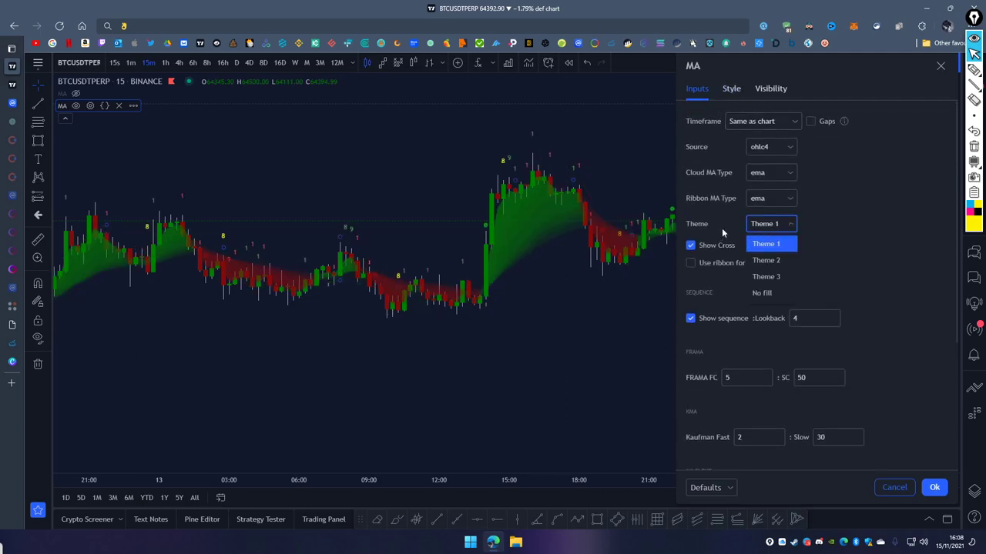
click(768, 261)
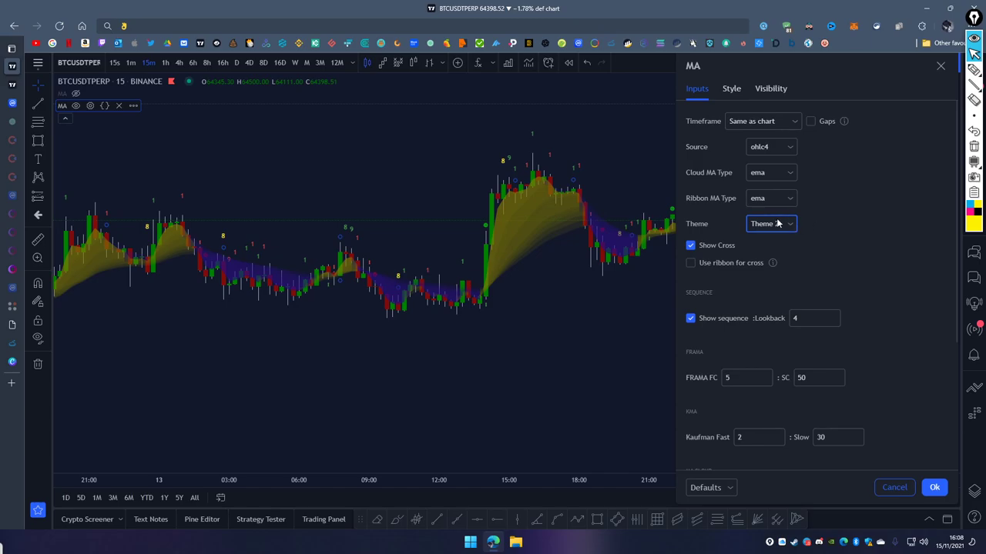
click(777, 277)
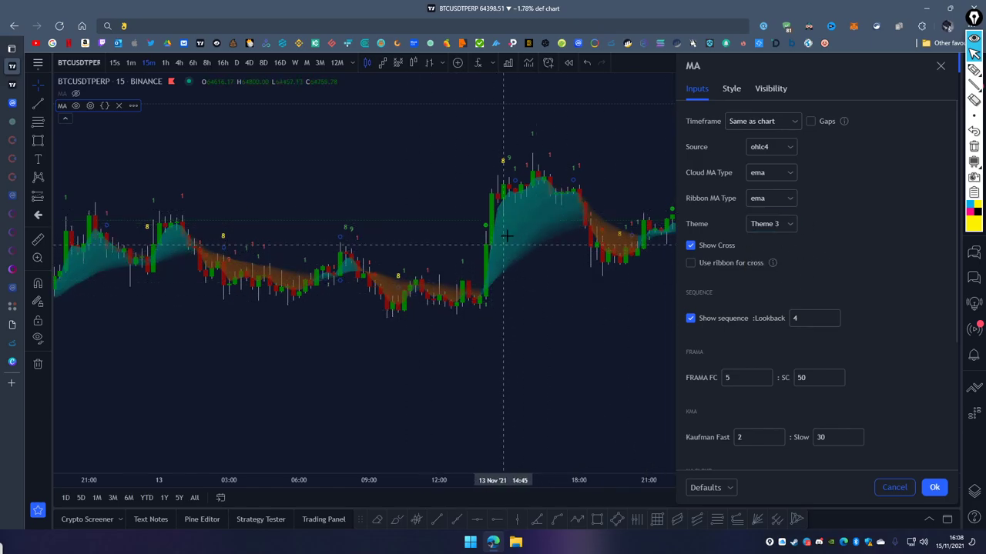
click(771, 200)
click(825, 198)
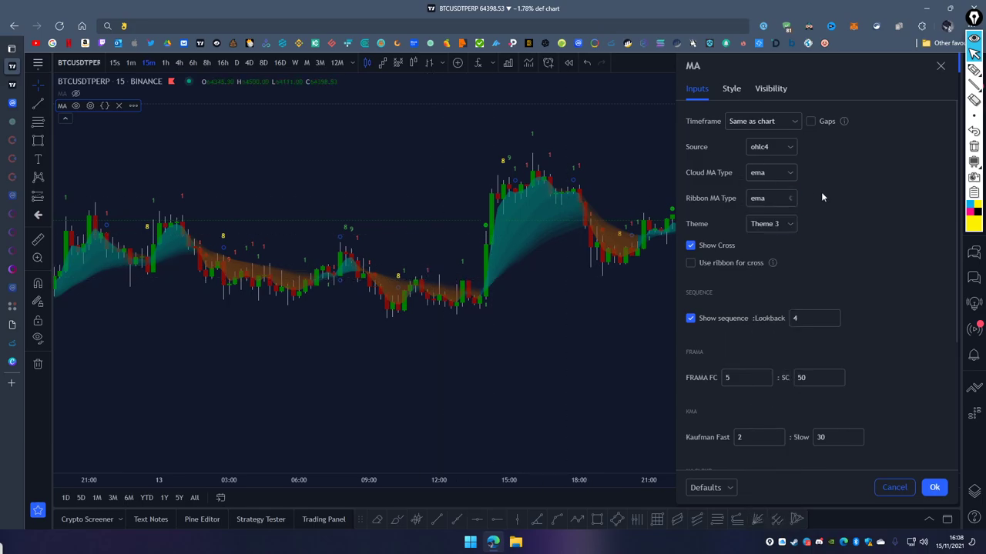
click(767, 224)
click(769, 295)
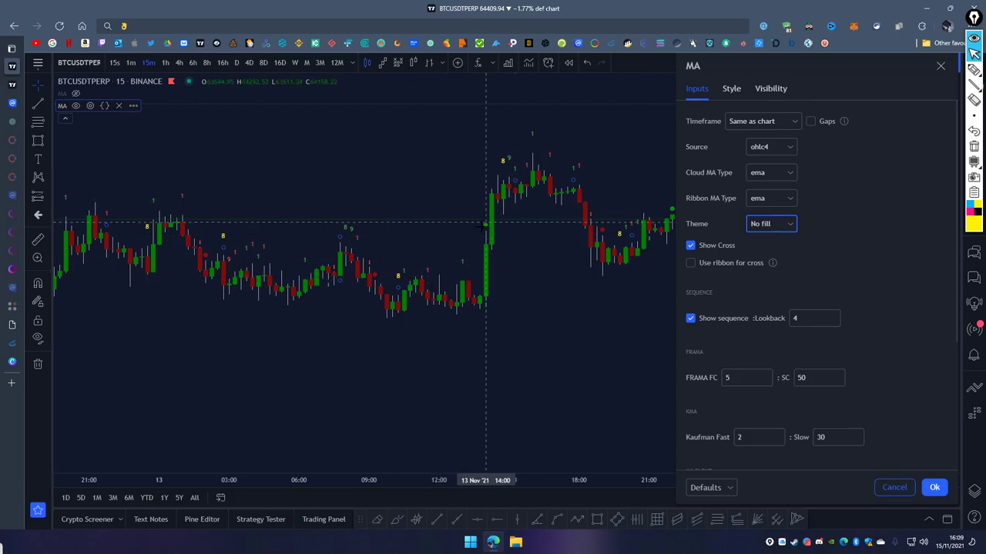
click(775, 229)
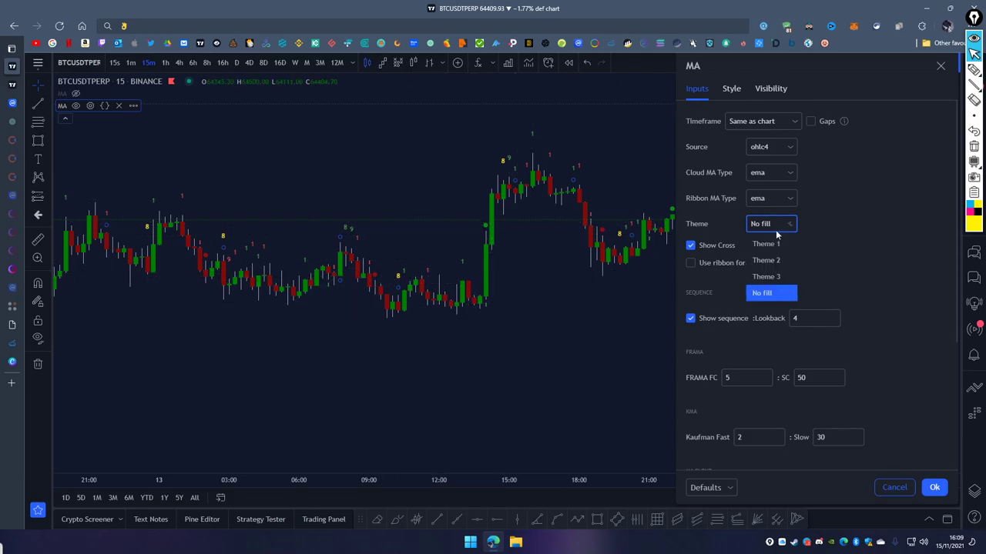
click(773, 278)
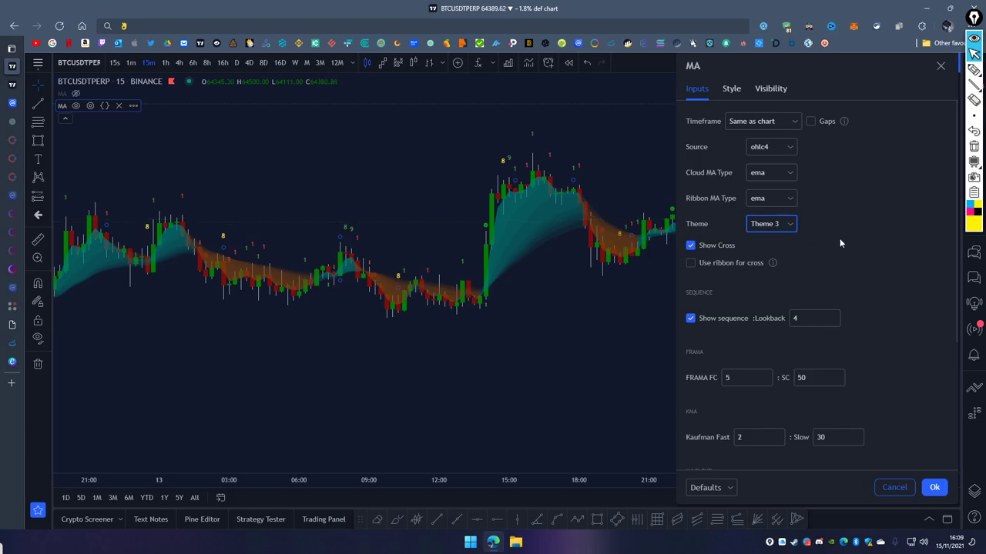
click(775, 224)
click(793, 278)
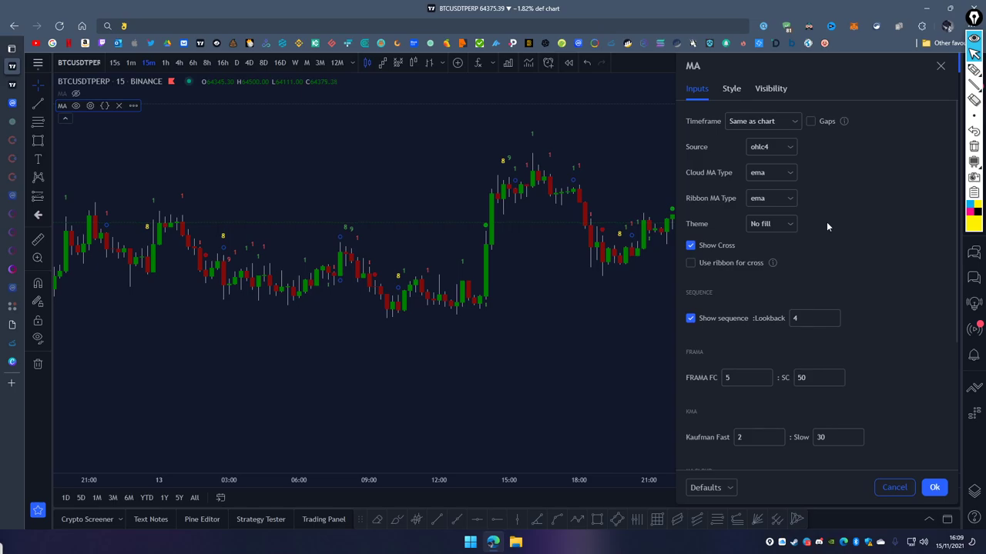
Outline the sequence numbers above the peak after the breakout with the pen, clear the mark, and close the MA settings.
click(974, 69)
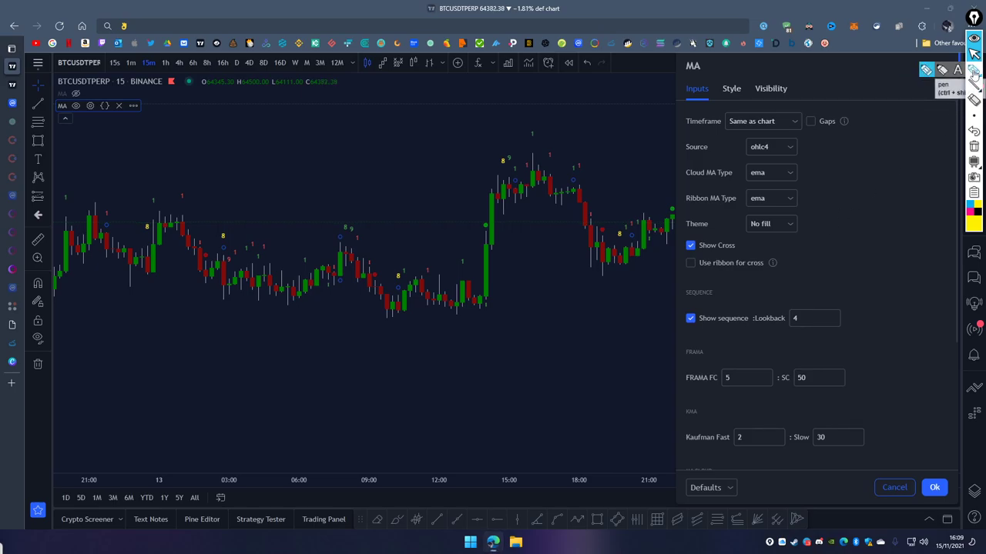
mouse_move(488, 166)
mouse_down()
mouse_move(551, 171)
mouse_move(501, 166)
mouse_up()
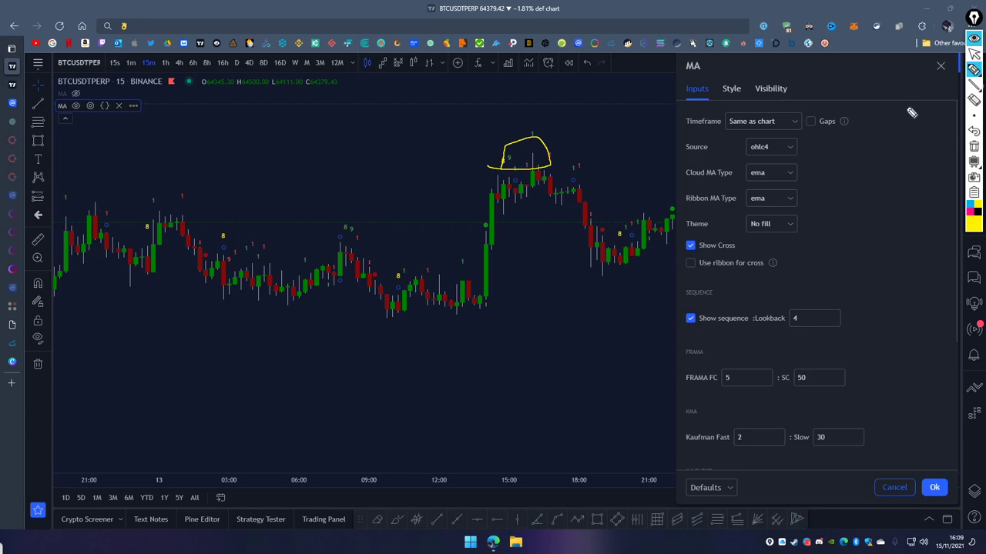
click(974, 146)
click(974, 53)
key(Escape)
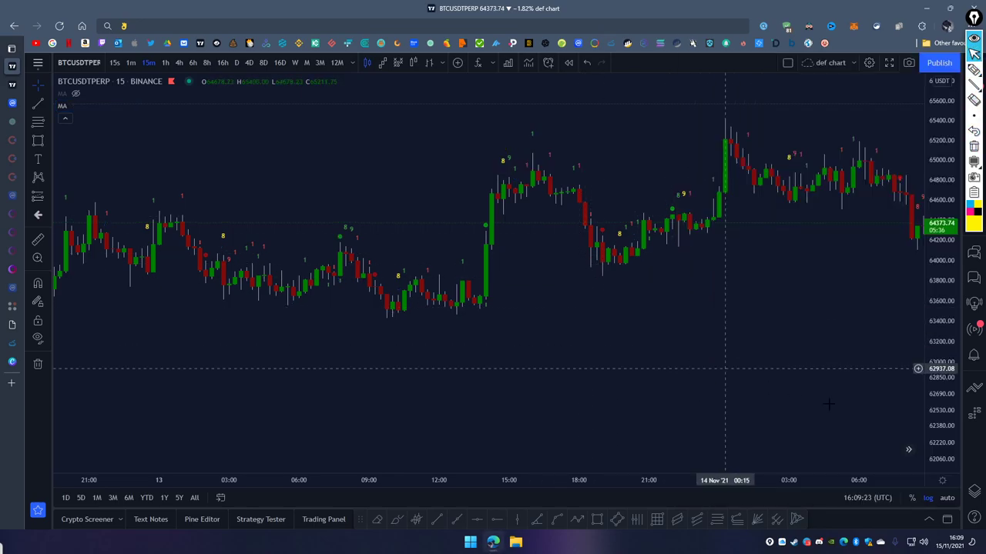
Maximize the Pine Editor on the Moving Average Trend script and circle the code from SETUP through the show crosses section.
click(947, 519)
scroll(559, 398, down, 20)
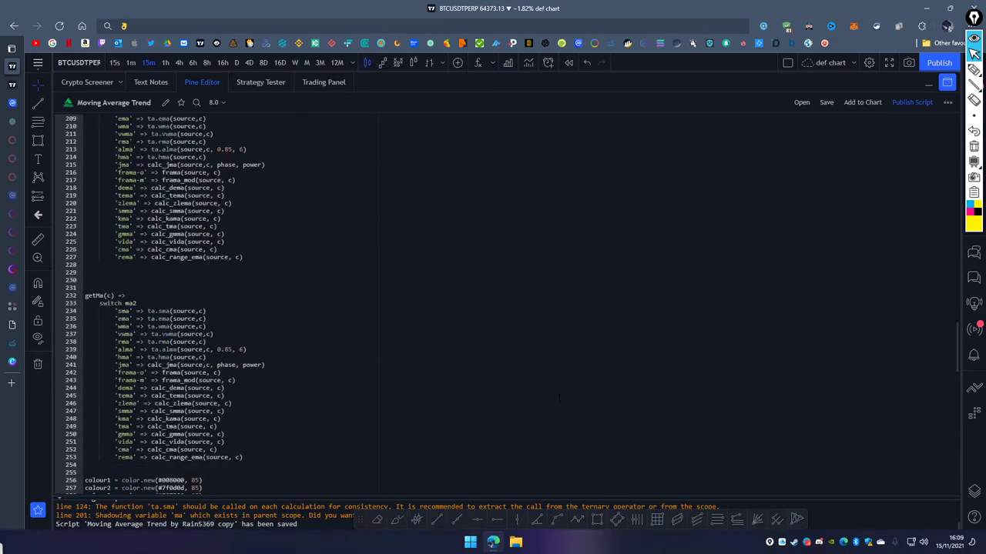
scroll(559, 398, down, 5)
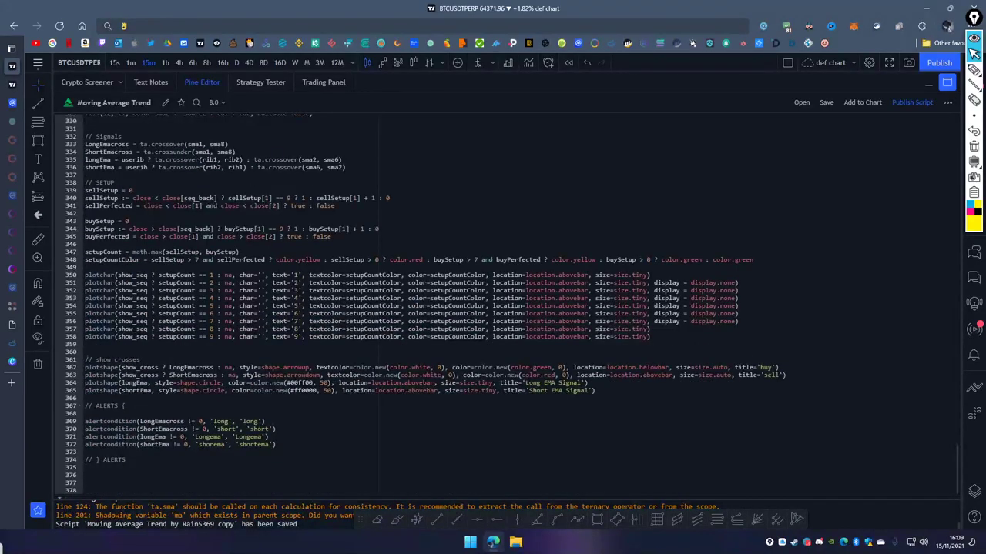
scroll(560, 398, up, 1)
click(973, 69)
mouse_move(80, 237)
mouse_down()
mouse_move(518, 250)
mouse_move(804, 462)
mouse_move(308, 496)
mouse_move(57, 422)
mouse_move(87, 237)
mouse_up()
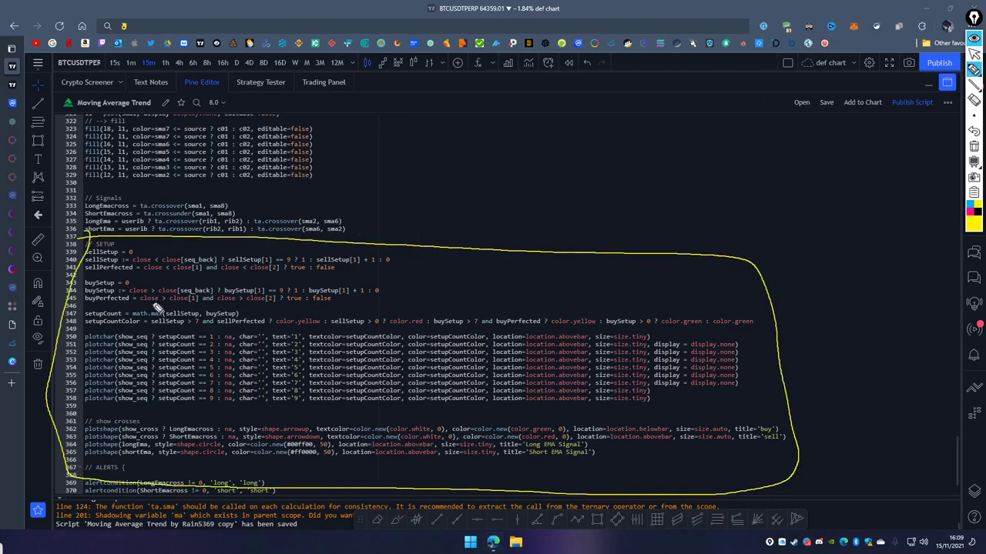
Underline the sellSetup assignment, close[seq_back] and sellSetup[1] on line 340 of the script with the pen.
mouse_move(138, 270)
mouse_down()
mouse_move(199, 274)
mouse_move(171, 265)
mouse_move(223, 256)
mouse_up()
drag(229, 263, 271, 264)
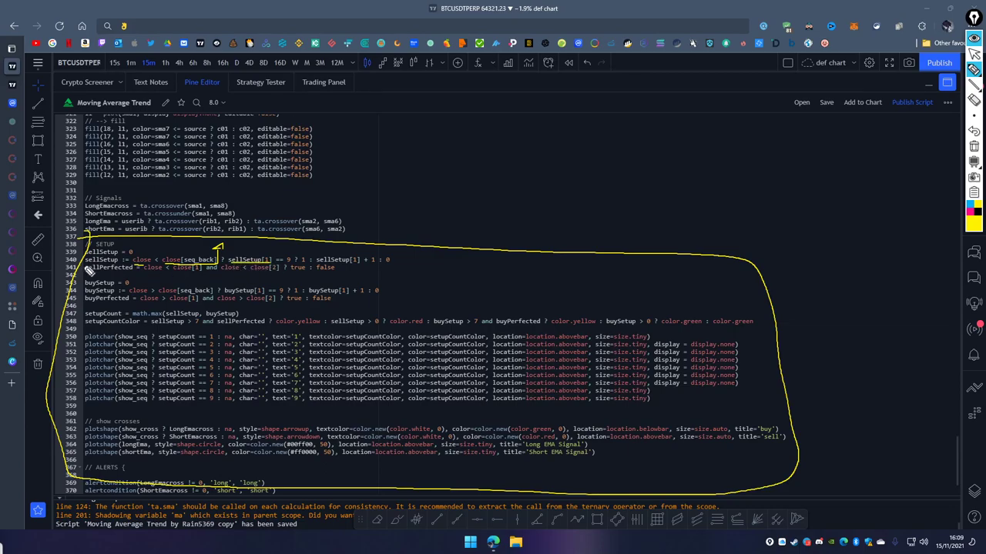
drag(86, 264, 145, 268)
drag(85, 262, 156, 262)
Draw one curved arrow pointing back and one pointing forward beside the code, write "4 (1)" above, and clear all marks.
mouse_move(556, 206)
mouse_down()
mouse_move(467, 209)
mouse_move(472, 219)
mouse_up()
mouse_move(563, 235)
mouse_down()
mouse_move(657, 203)
mouse_move(669, 210)
mouse_up()
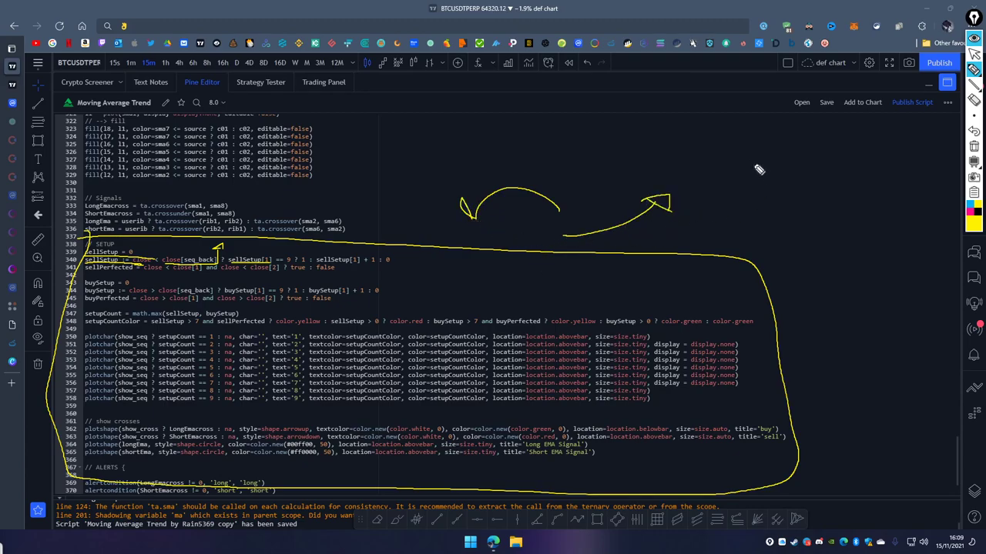
mouse_move(807, 148)
mouse_down()
mouse_move(815, 167)
mouse_move(862, 162)
mouse_up()
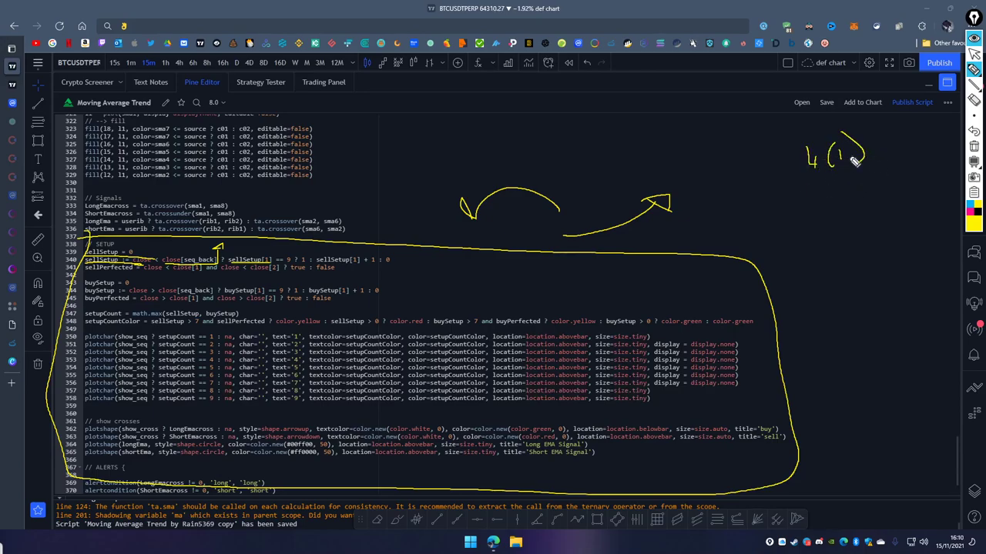
drag(895, 134, 894, 152)
drag(905, 135, 909, 142)
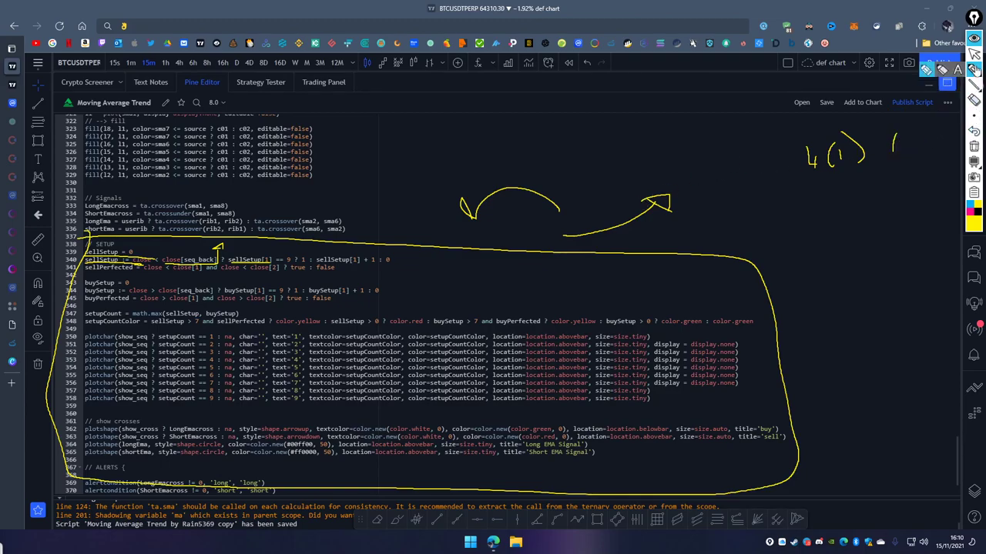
click(974, 146)
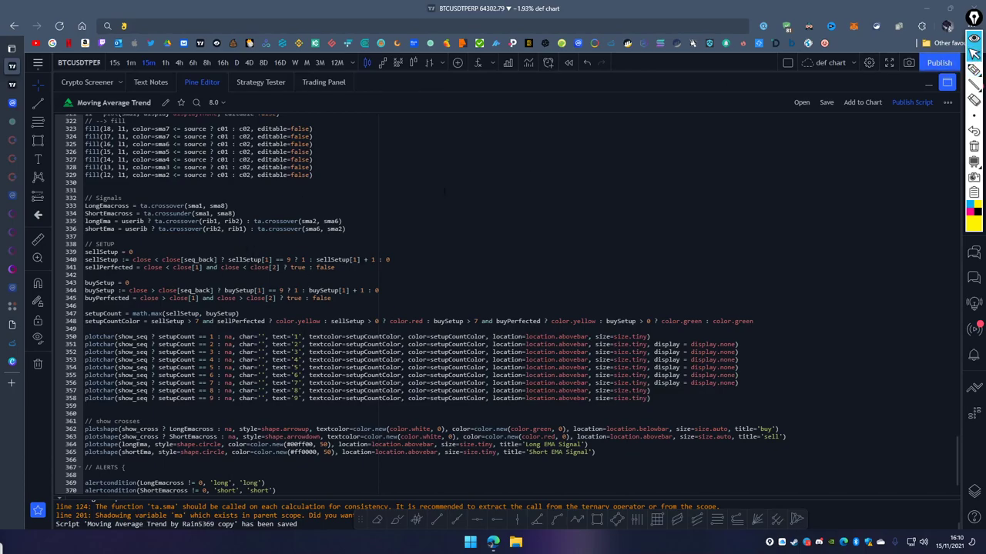
Draw a downward-sloping arrow beside the SETUP code with the pen and clear it.
click(974, 69)
mouse_move(412, 219)
mouse_down()
mouse_move(454, 260)
mouse_move(444, 263)
mouse_up()
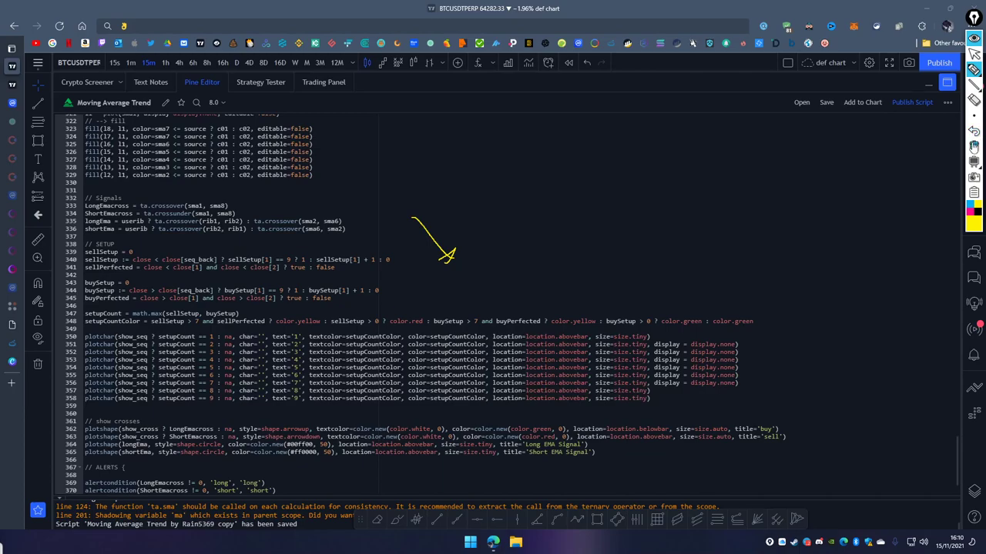
click(974, 146)
Underline both close conditions of sellPerfected and draw a curve linking that line to buyPerfected, and clear the pen marks.
click(973, 69)
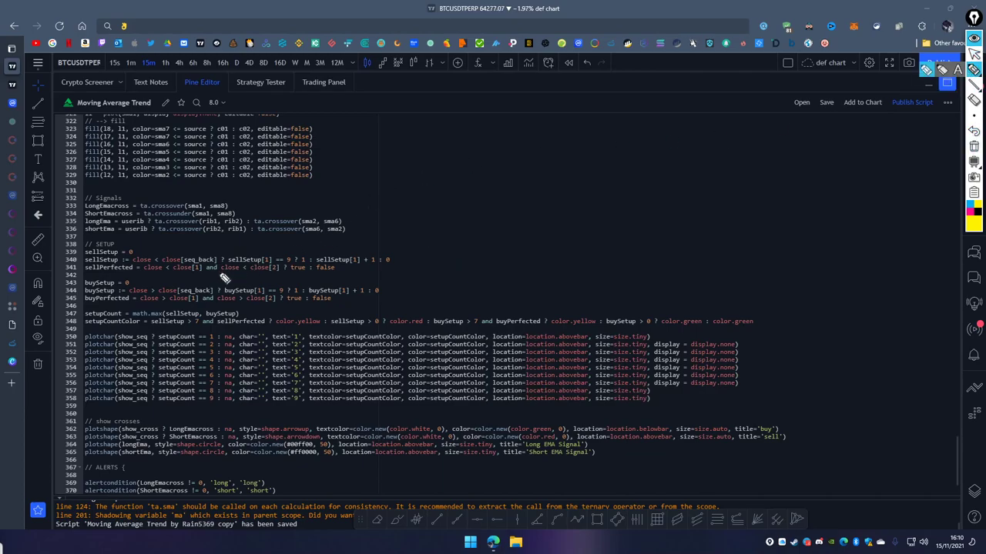
drag(228, 276, 285, 276)
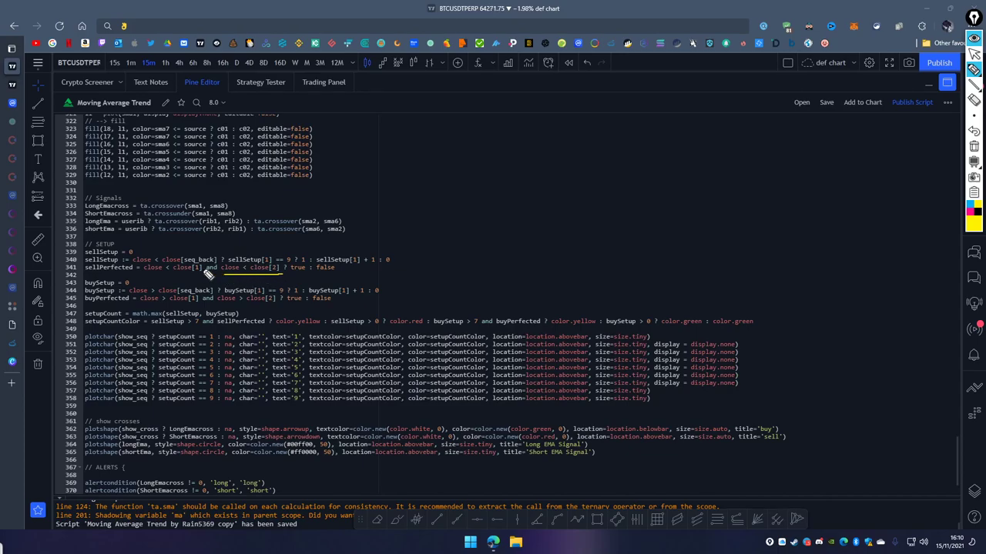
drag(140, 273, 202, 272)
drag(315, 268, 336, 303)
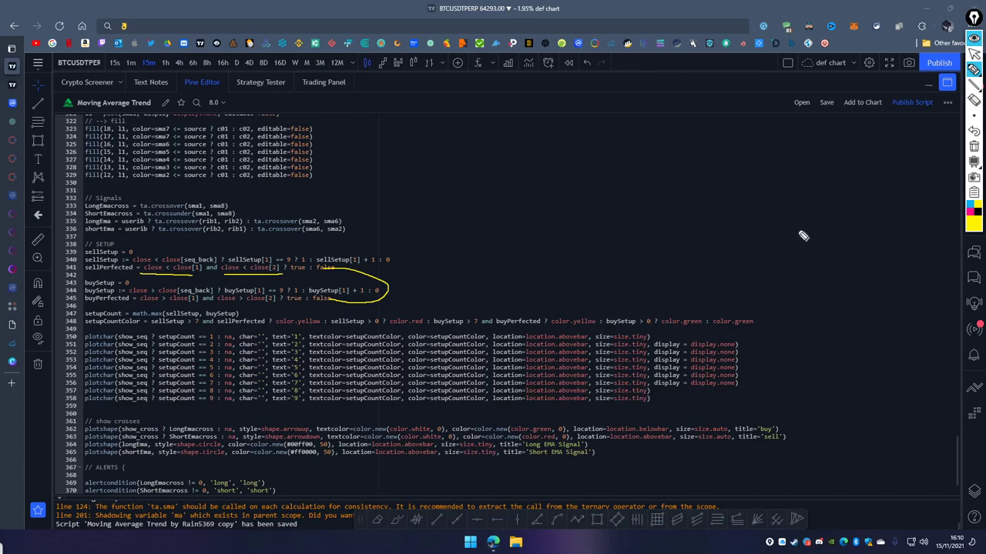
click(973, 146)
click(974, 54)
Return to the chart and mark with the pen the candles around the yellow 8 near 21:00, just before 15 November.
click(927, 82)
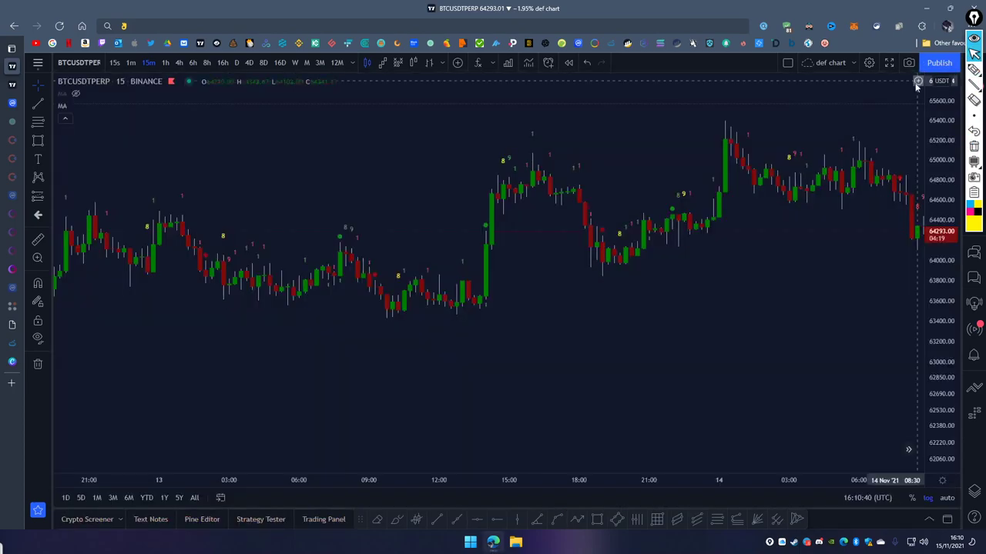
drag(577, 295, 374, 308)
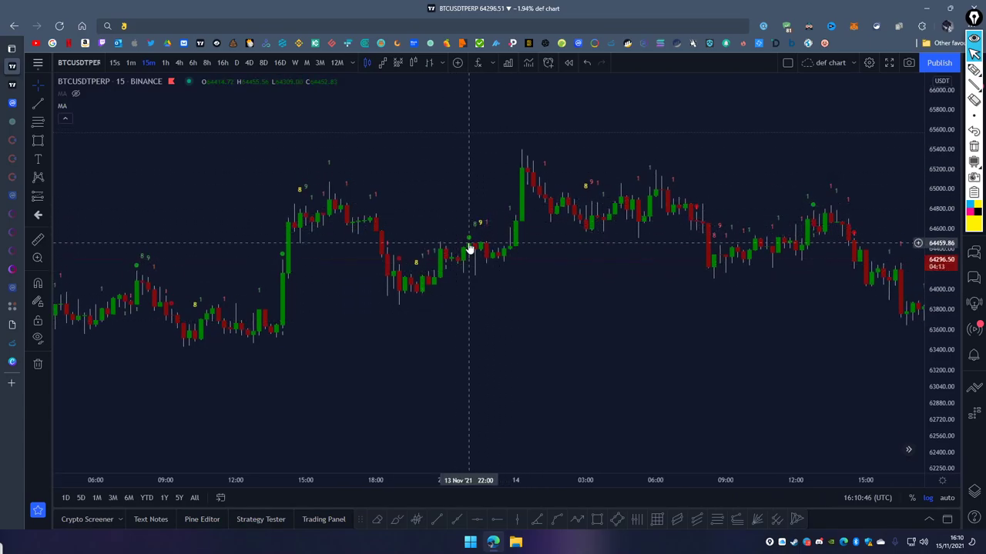
drag(318, 317, 488, 258)
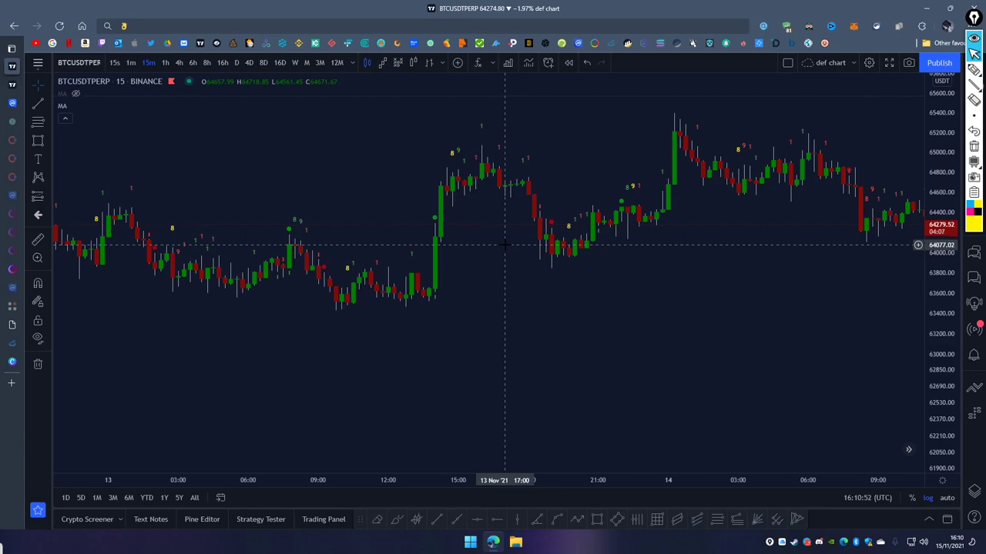
drag(638, 282, 307, 312)
drag(665, 311, 341, 330)
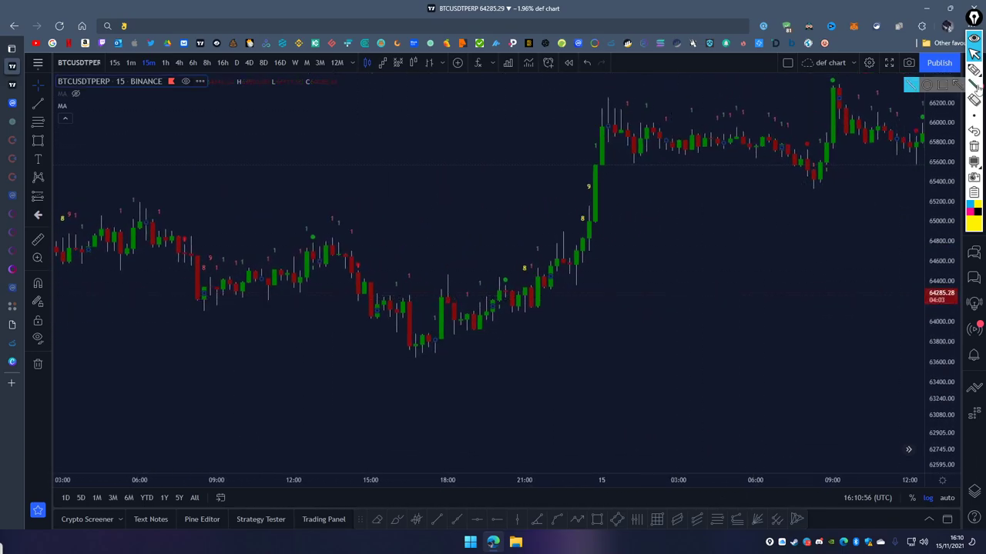
click(974, 70)
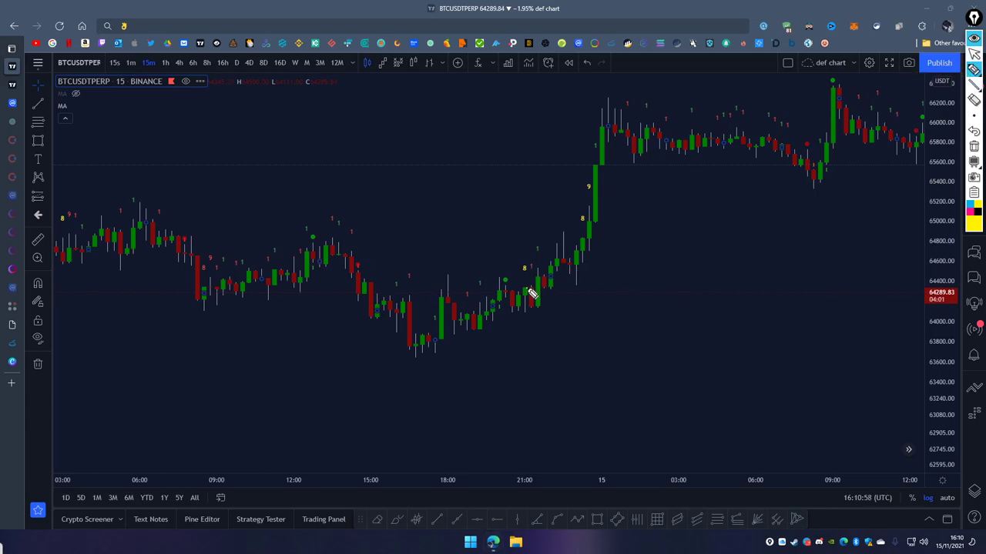
mouse_move(529, 306)
mouse_down()
mouse_move(538, 307)
mouse_move(516, 306)
mouse_up()
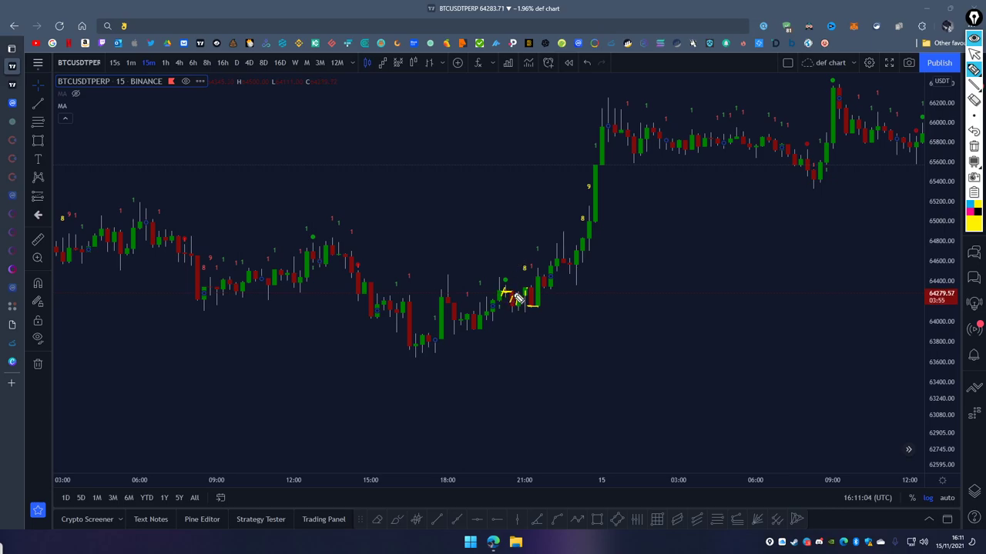
Circle the 1 beside the yellow 8 near 21:00, mark the candles beneath it, and clear all pen marks.
mouse_move(528, 275)
mouse_down()
mouse_move(530, 261)
mouse_move(537, 277)
mouse_up()
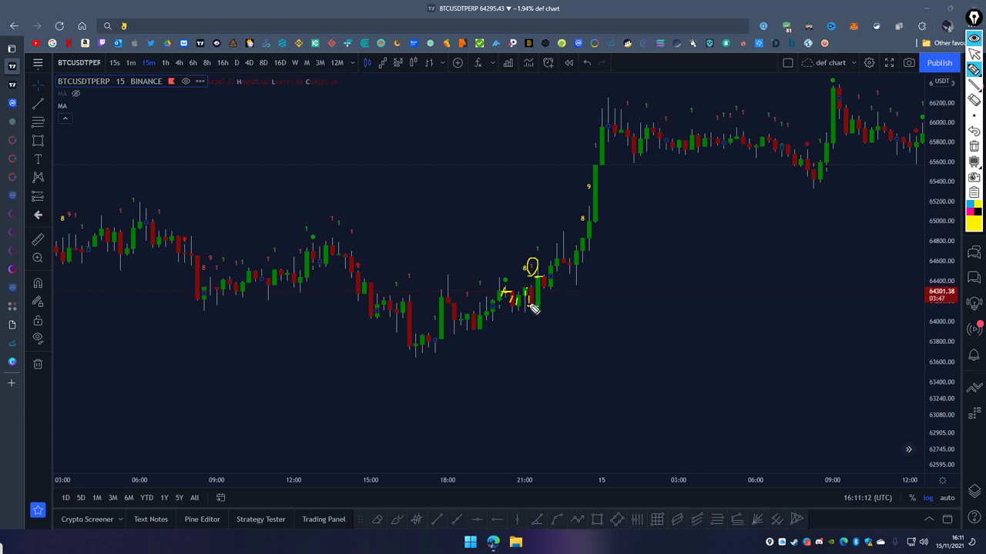
drag(527, 304, 513, 303)
click(975, 147)
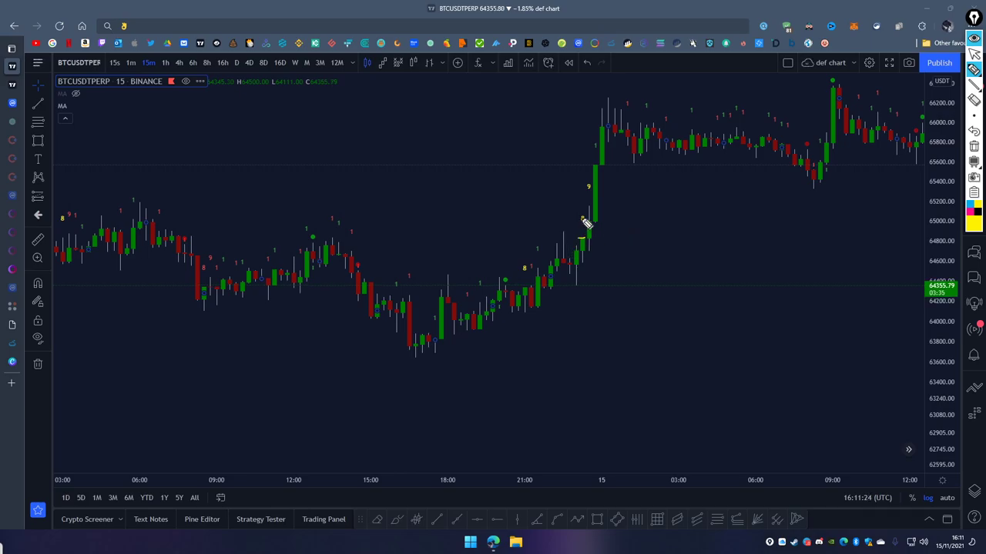
Circle the yellow 8 and 9 just before 15 November, draw a short line at the 9 candle's close, and clear the marks.
drag(585, 215, 585, 218)
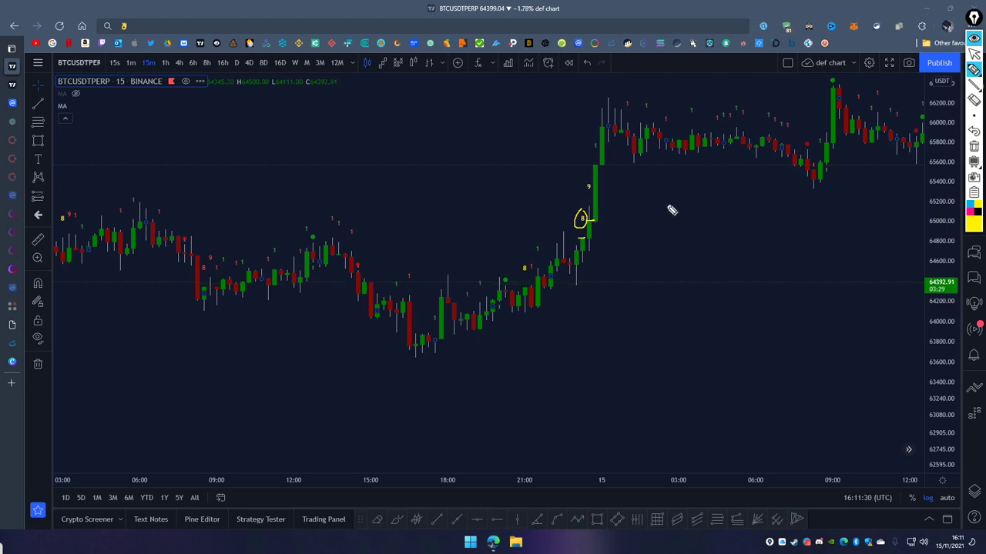
drag(589, 185, 601, 202)
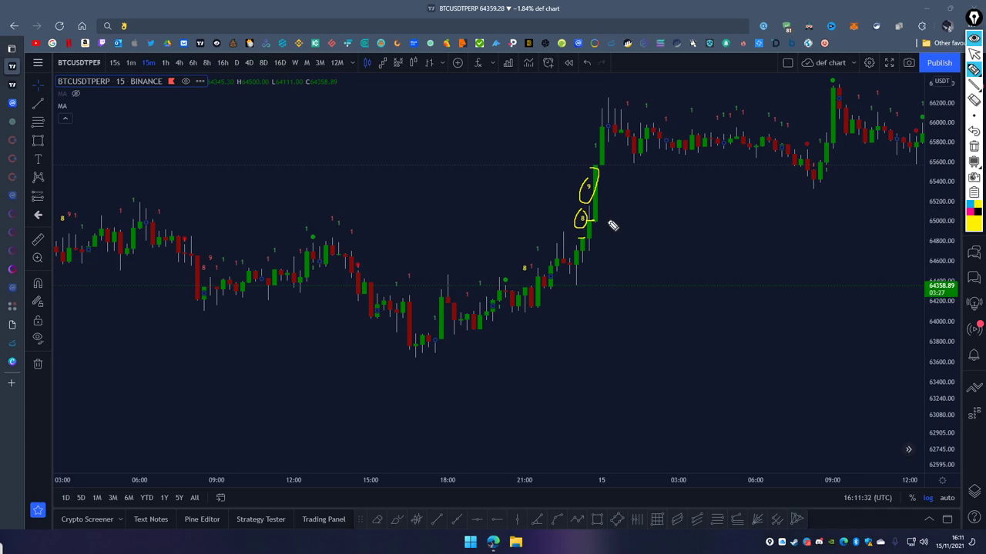
drag(590, 167, 619, 168)
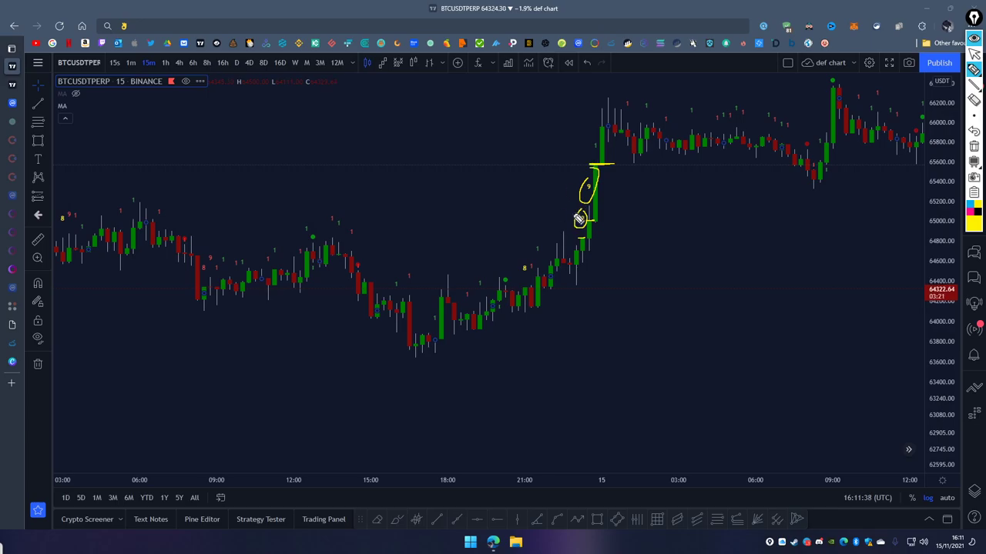
click(973, 146)
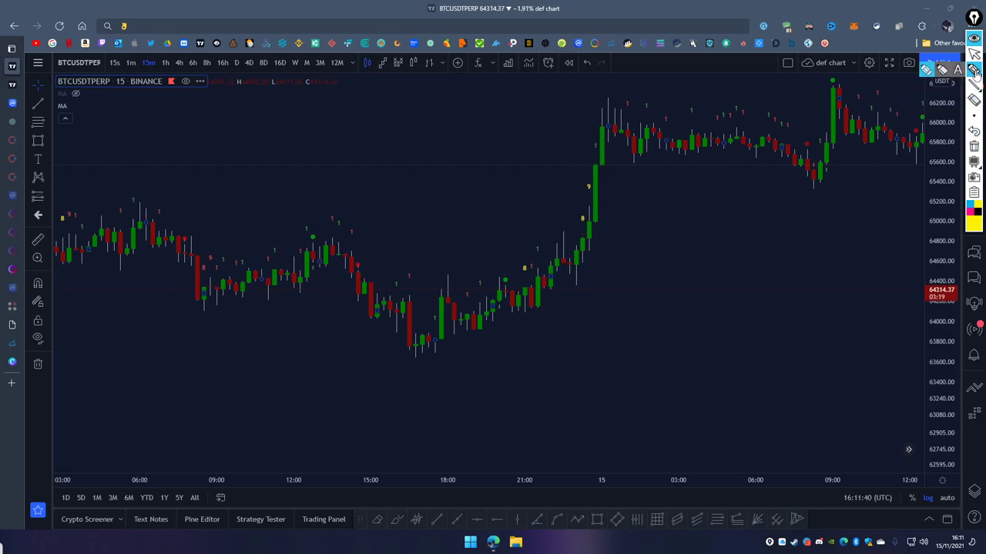
Set the MA indicator's sequence lookback to 3 and apply the settings.
drag(689, 241, 468, 266)
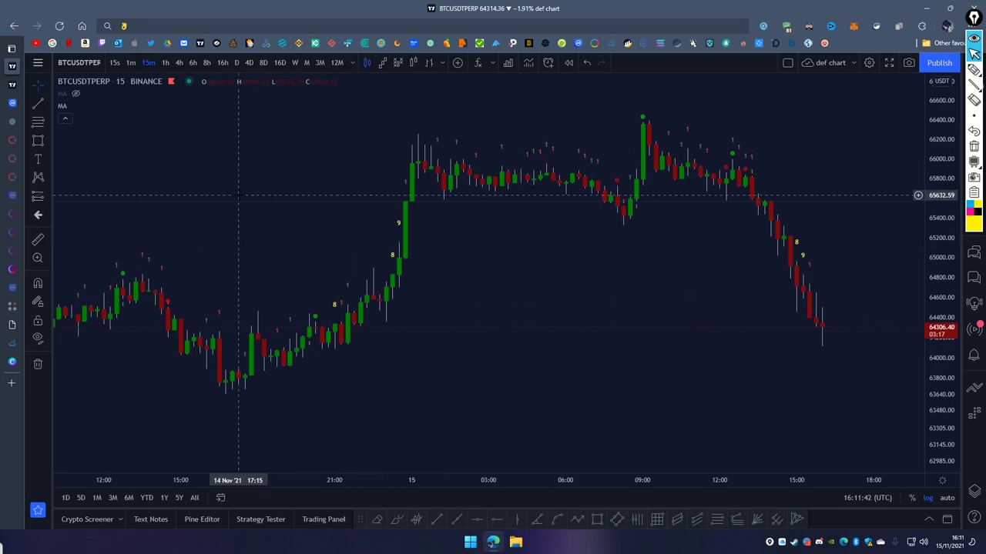
click(89, 105)
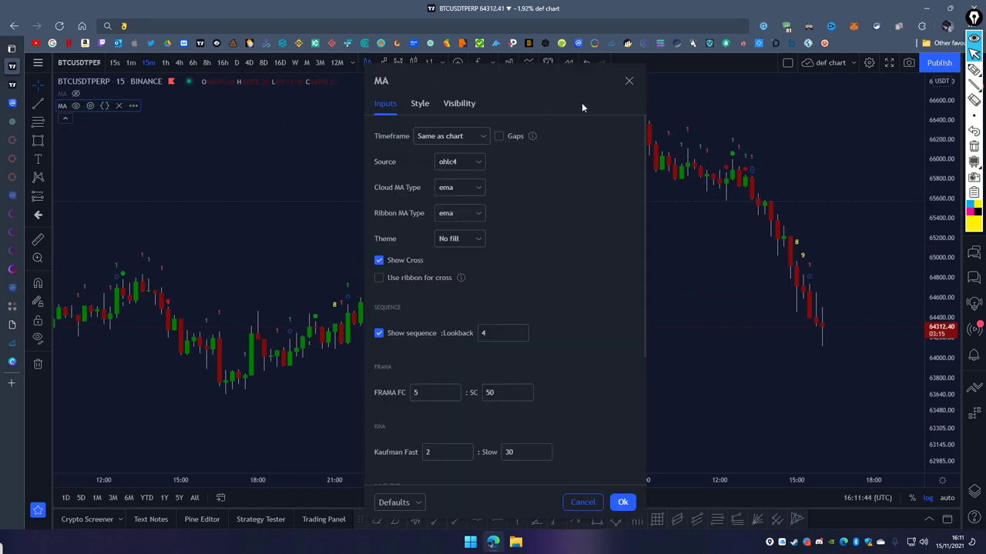
drag(540, 86, 416, 77)
scroll(410, 217, down, 3)
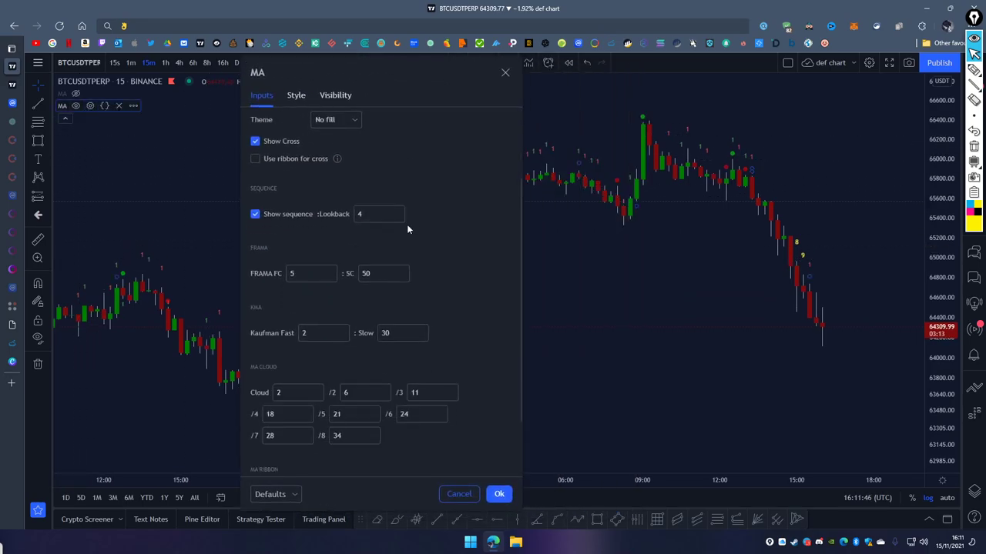
scroll(363, 240, down, 2)
scroll(368, 245, up, 1)
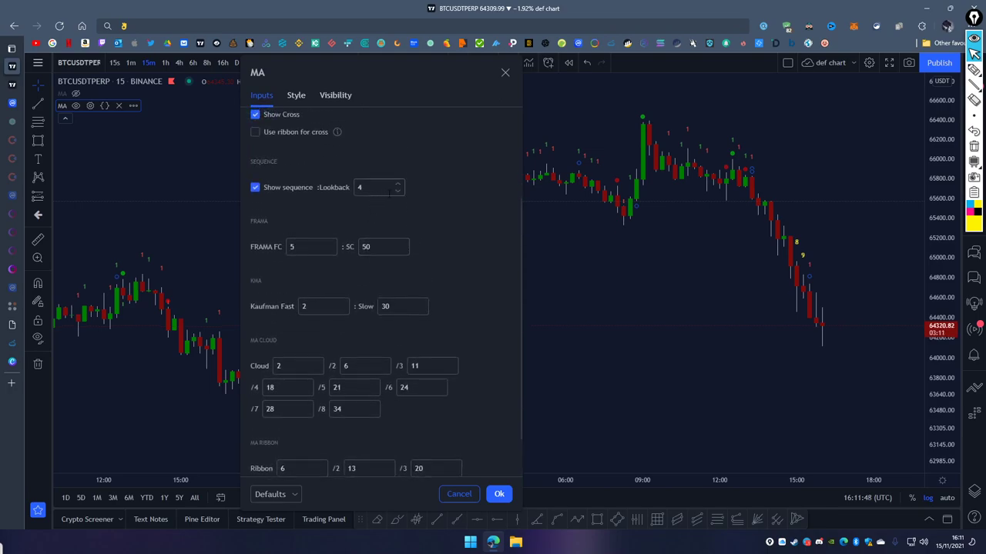
click(397, 194)
key(Return)
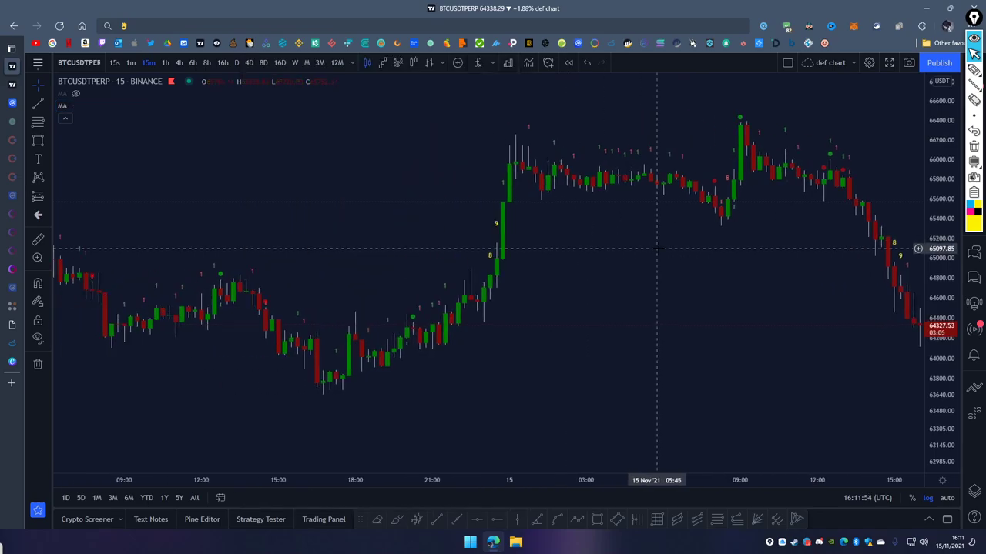
Mark the candles between 06:00 and 09:00 on 15 November with the pen, circle the red 1 above them, and clear the marks.
drag(657, 248, 781, 192)
drag(883, 136, 649, 269)
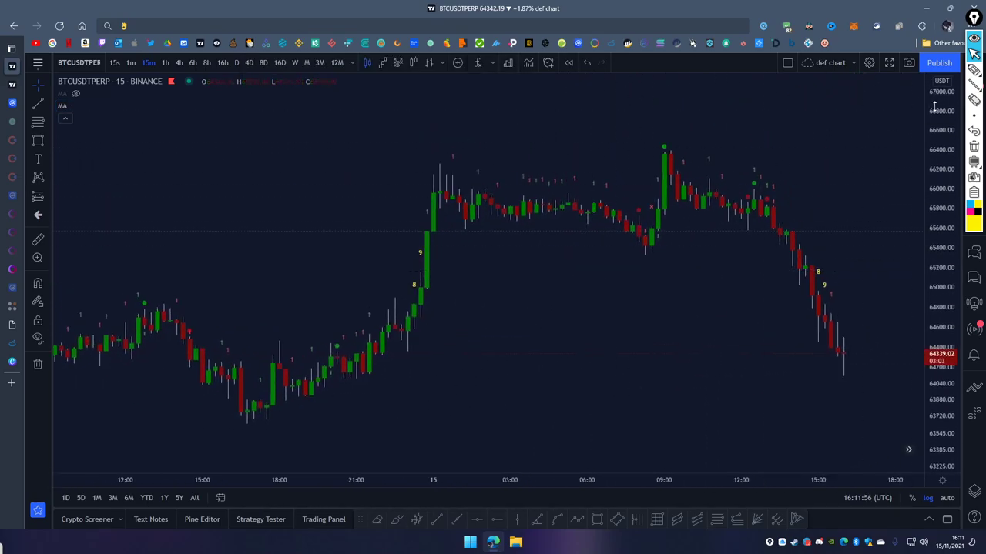
click(974, 69)
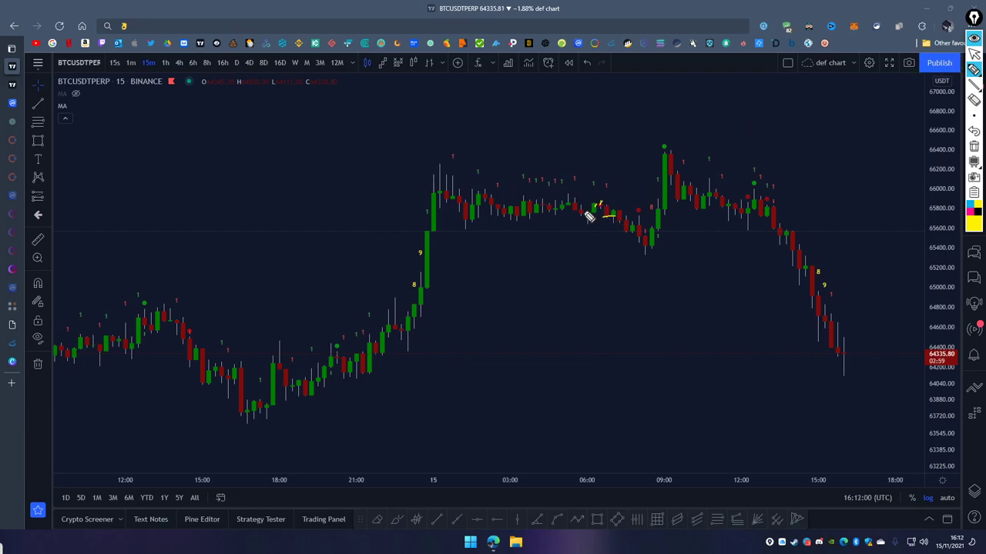
mouse_move(607, 177)
mouse_down()
mouse_move(614, 192)
mouse_move(607, 181)
mouse_up()
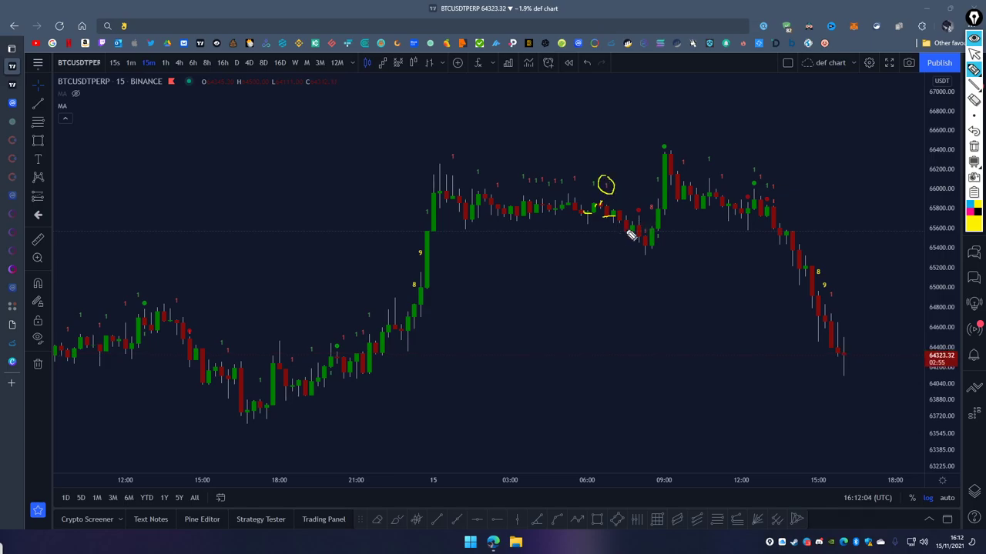
drag(645, 228, 652, 230)
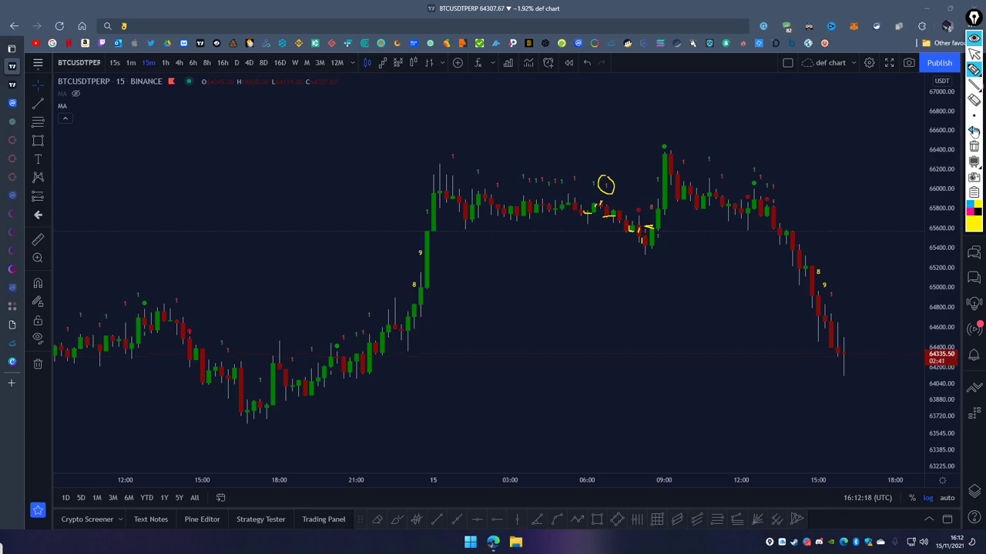
click(974, 146)
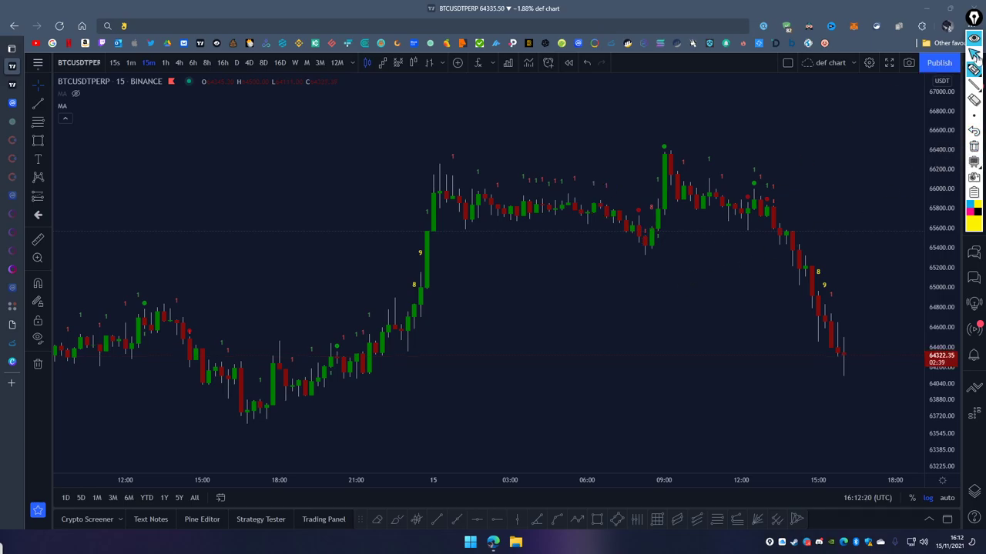
Circle the yellow 8 and 9 near 15:00 with lines below, sketch a rising path and a horizontal line, and clear the marks.
drag(660, 264, 579, 266)
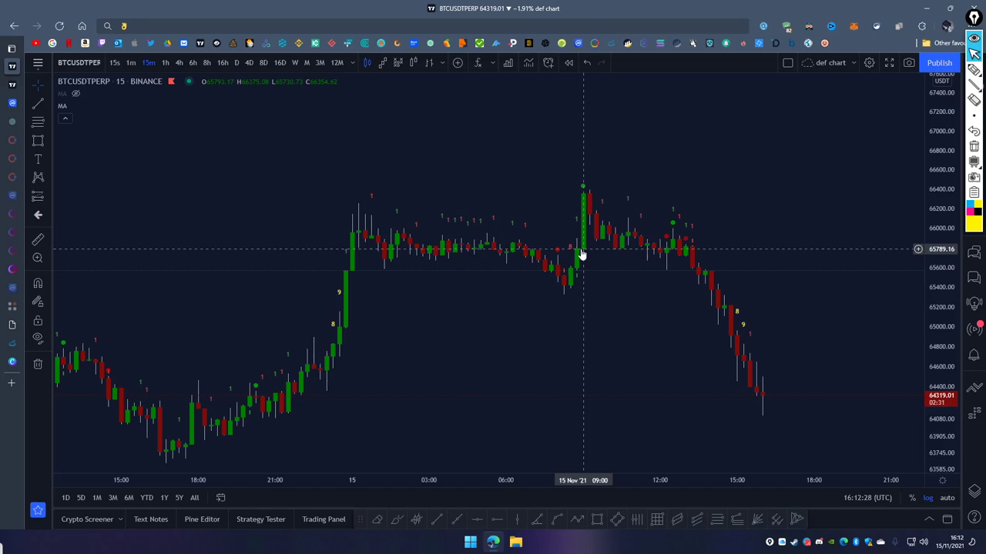
drag(809, 235, 724, 223)
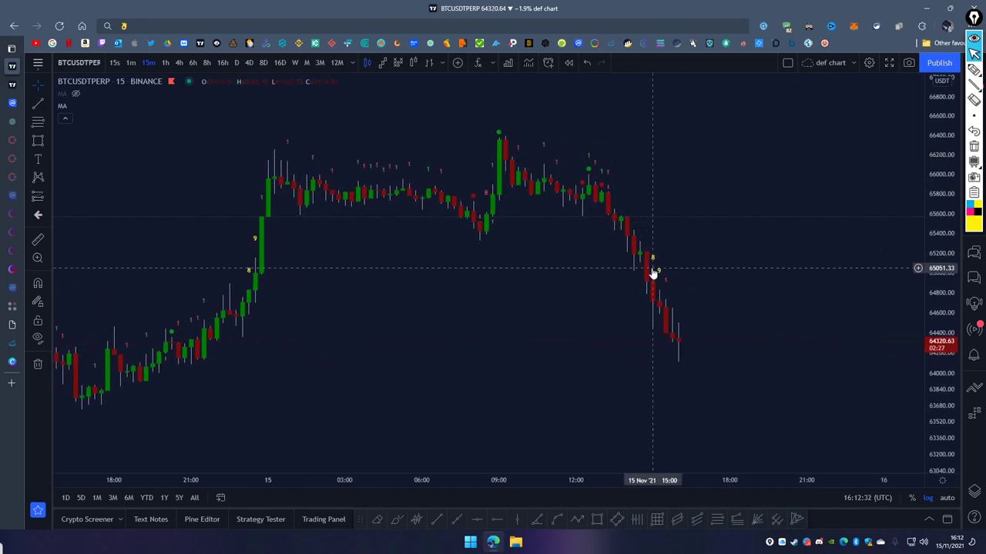
key(ctrl+shift+p)
mouse_move(637, 291)
mouse_down()
mouse_move(671, 290)
mouse_move(667, 306)
mouse_move(656, 317)
mouse_move(653, 243)
mouse_move(706, 254)
mouse_up()
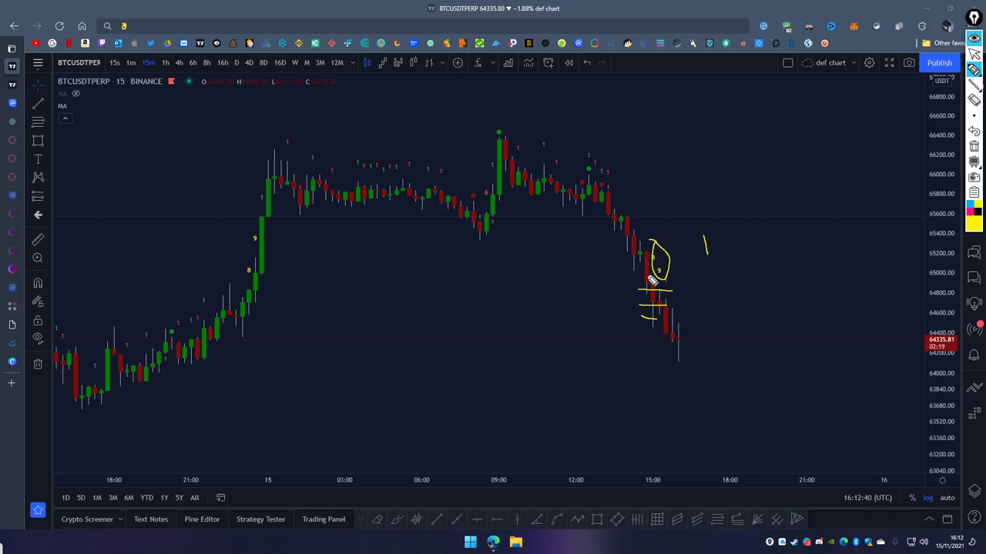
drag(703, 200, 867, 80)
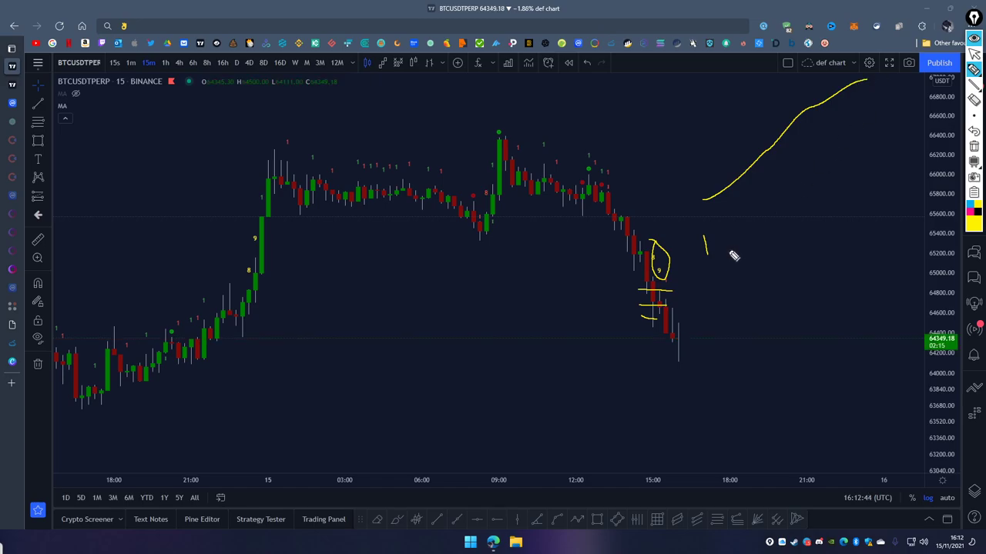
drag(369, 262, 470, 260)
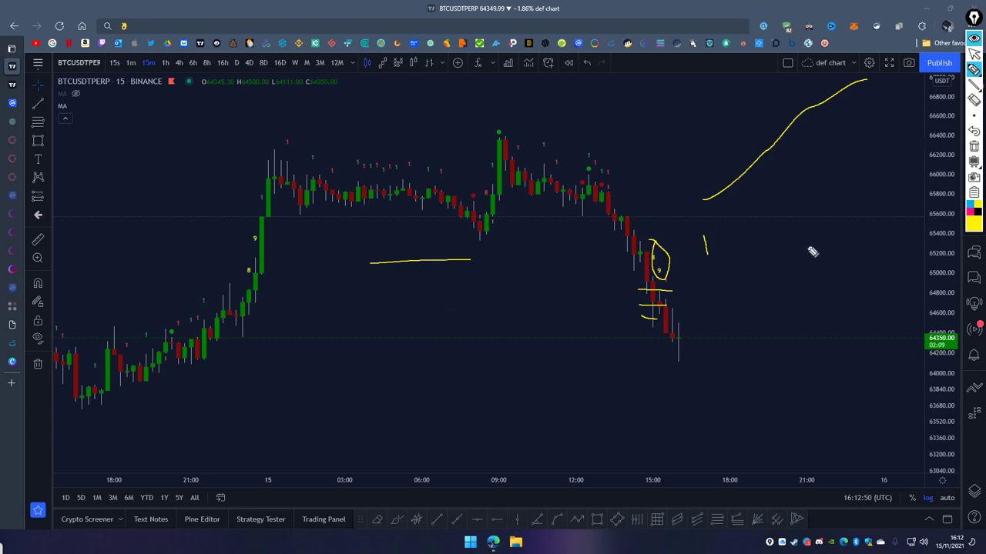
click(973, 146)
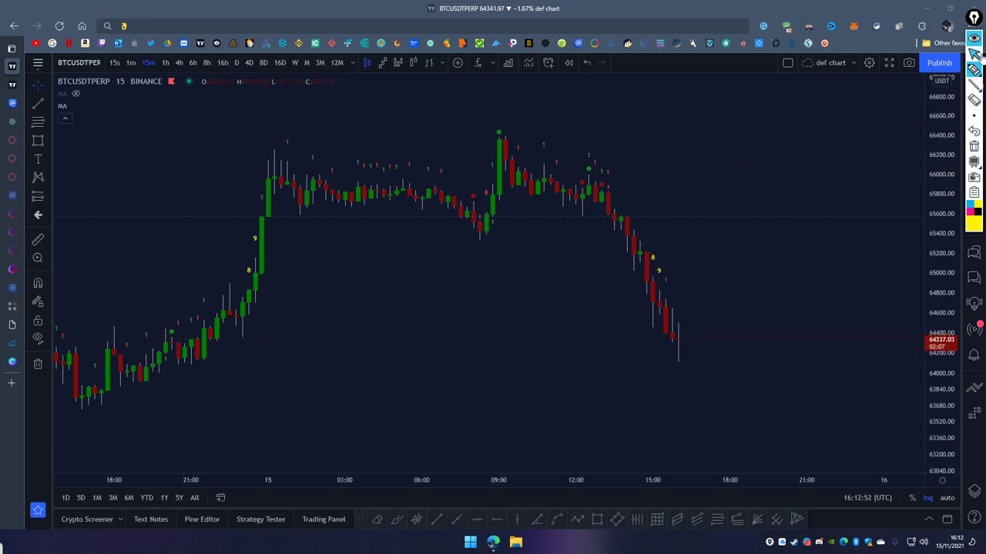
Mark the highs near 00:00 and 13:00 on 15 November, sketch a dashed falling path past 15:00, and clear the marks.
drag(759, 282, 785, 259)
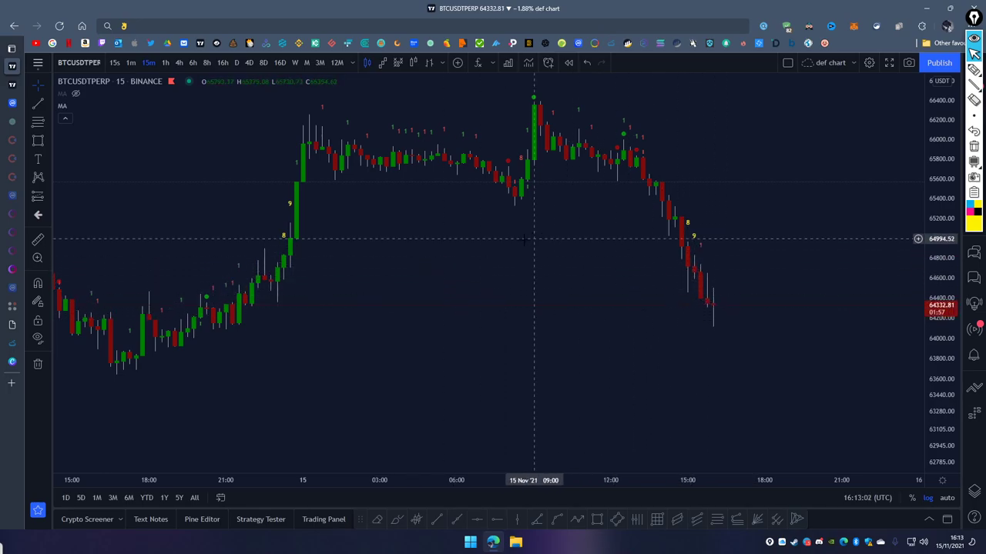
scroll(546, 262, left, 5)
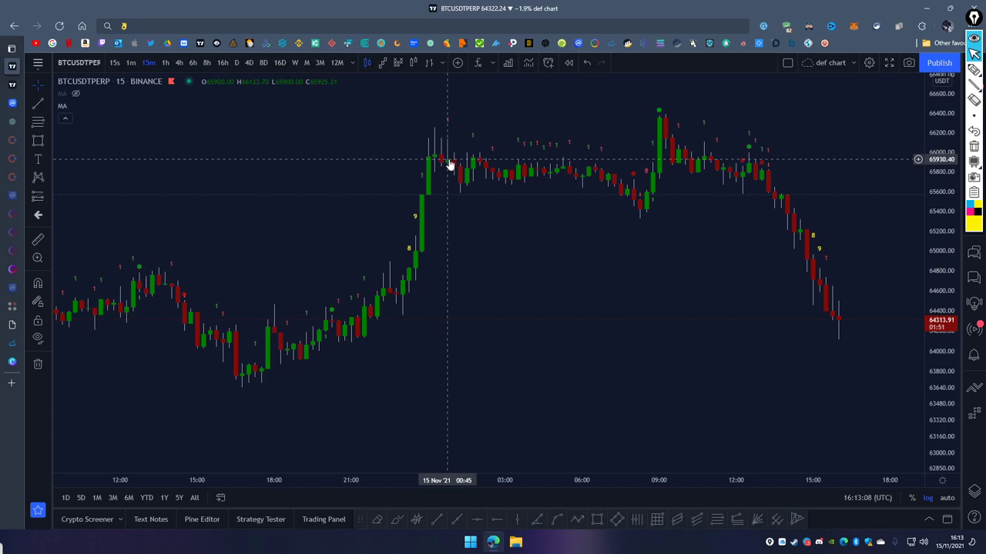
click(973, 69)
drag(428, 159, 450, 156)
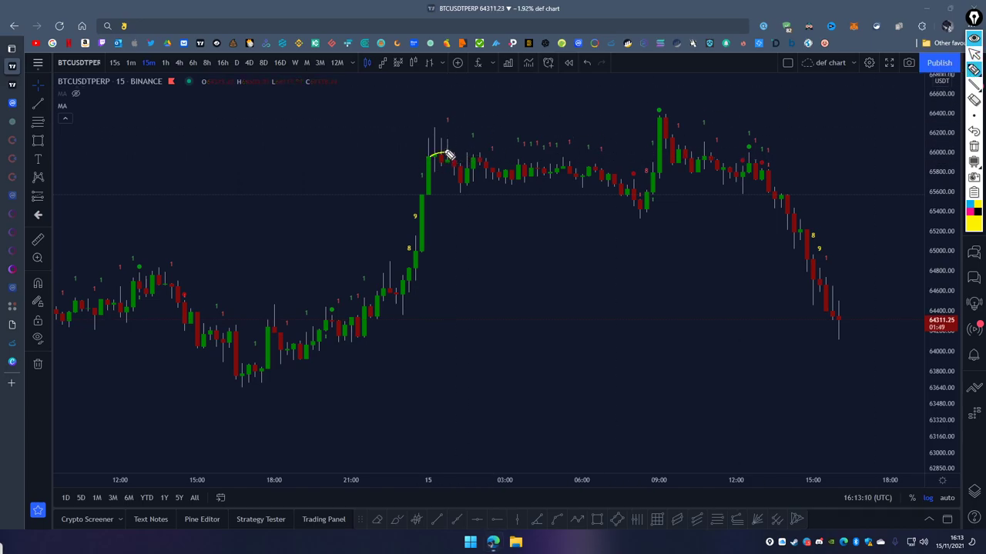
drag(762, 169, 785, 169)
mouse_move(809, 281)
mouse_down()
mouse_move(822, 281)
mouse_move(841, 344)
mouse_move(882, 388)
mouse_up()
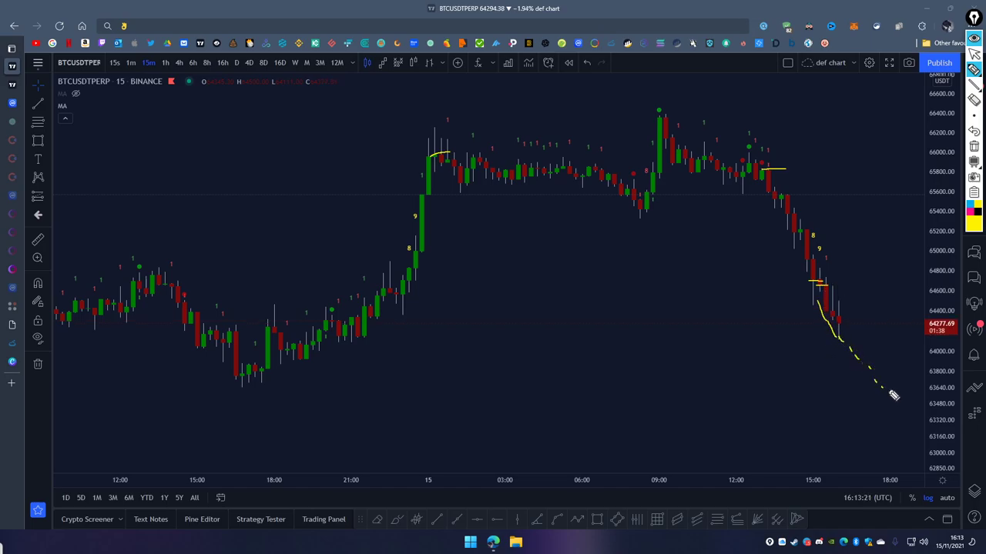
click(975, 152)
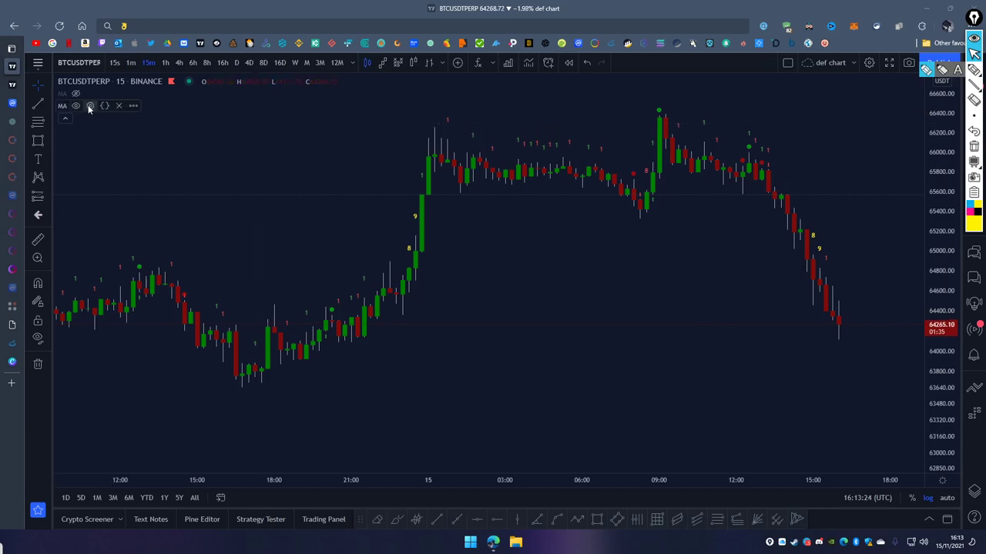
Hide the MA indicator's sequence and turn on the display of all eight ribbon moving averages.
click(90, 106)
drag(469, 94, 717, 73)
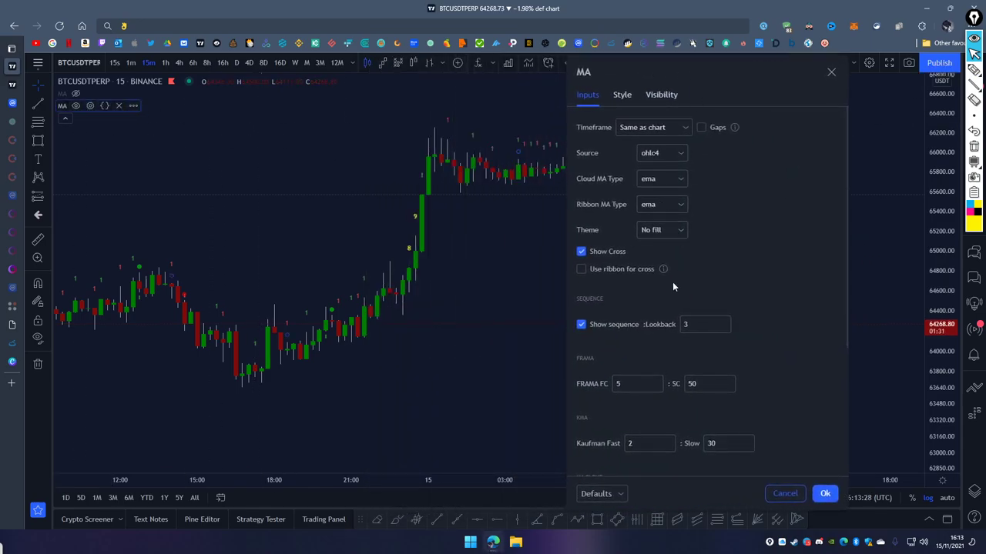
scroll(673, 286, down, 1)
scroll(712, 352, up, 1)
click(622, 95)
click(582, 136)
click(582, 161)
click(582, 188)
click(581, 212)
click(581, 238)
click(582, 264)
click(581, 289)
click(581, 316)
drag(616, 81, 760, 56)
View the available Cloud MA Type options in the indicator's inputs, keeping ema selected.
click(731, 79)
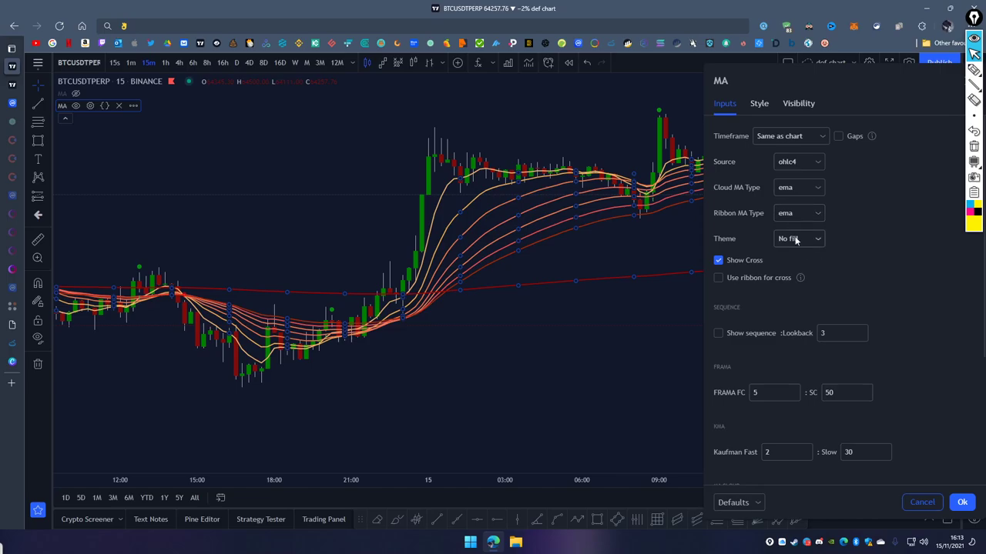
click(790, 214)
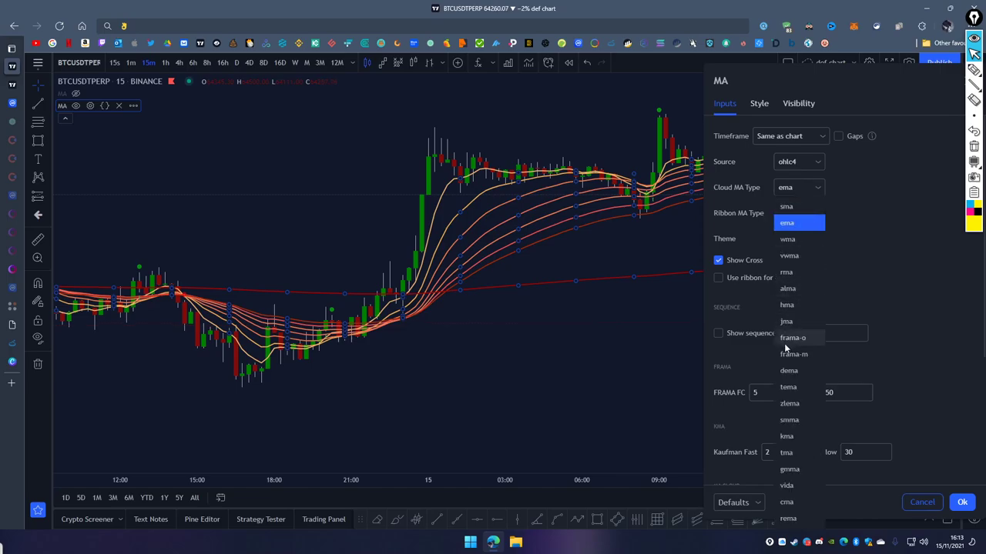
click(893, 217)
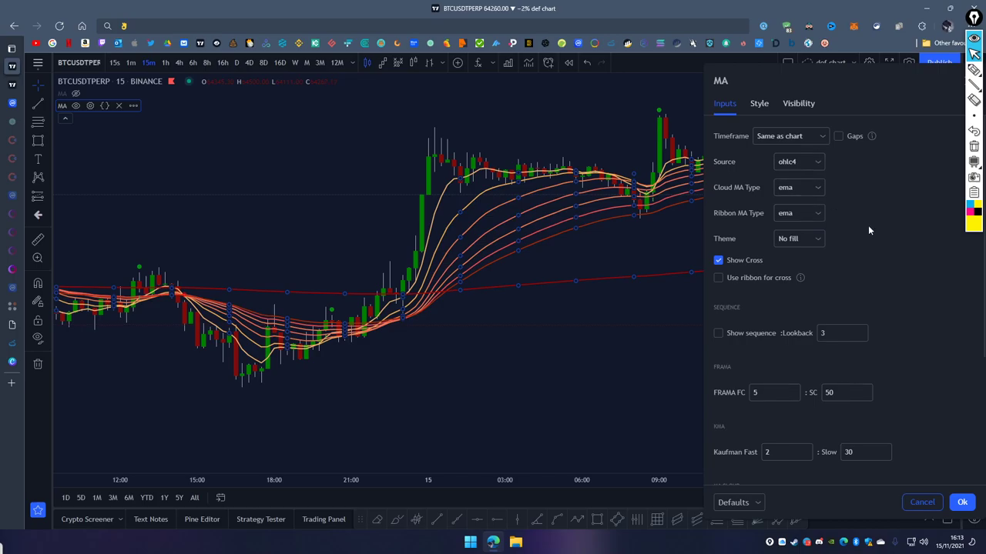
Draw a pen box around the MA Ribbon lengths with an arrow pointing at it.
scroll(870, 225, down, 3)
click(974, 69)
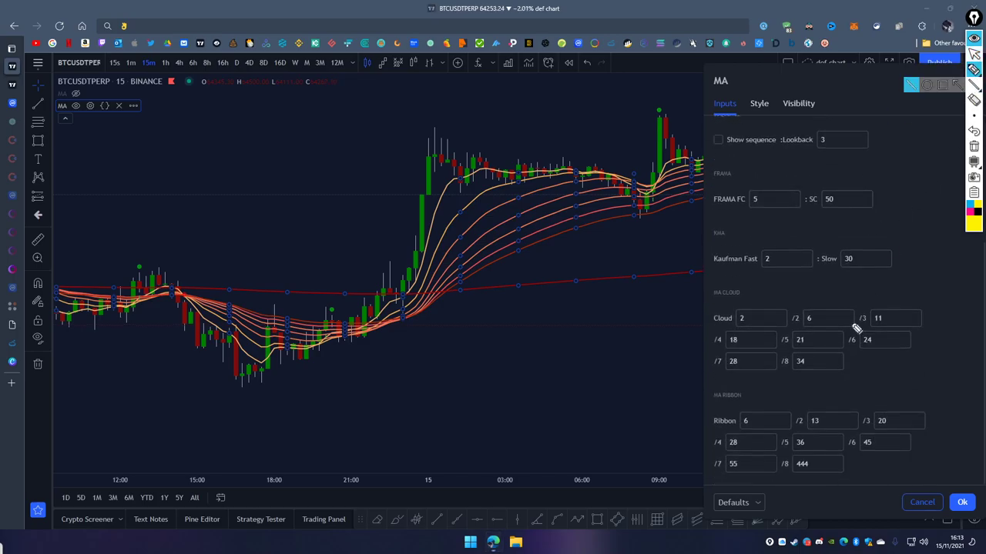
mouse_move(724, 392)
mouse_down()
mouse_move(945, 392)
mouse_move(910, 490)
mouse_move(709, 487)
mouse_move(712, 393)
mouse_up()
drag(669, 431, 674, 443)
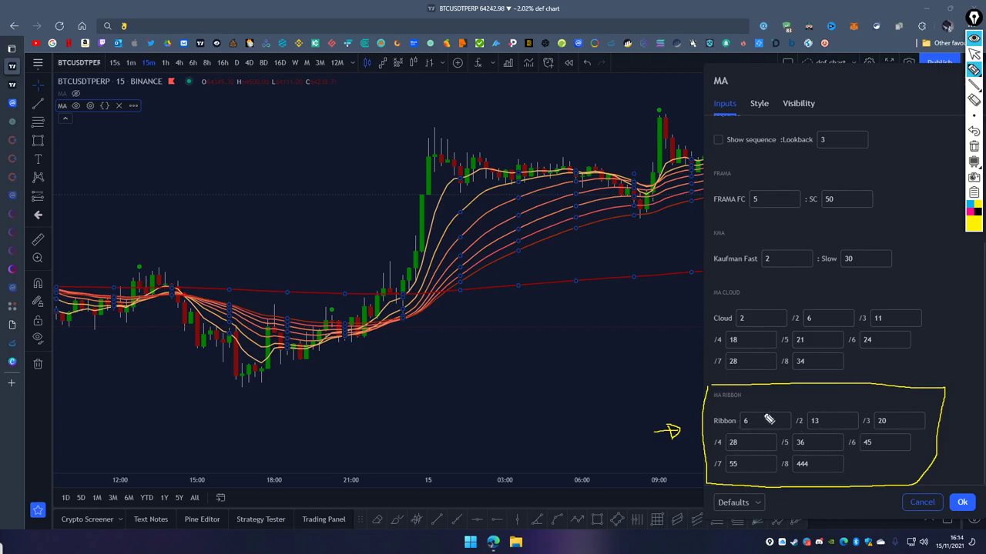
Underline each of the eight ribbon lengths, clear all pen marks, and return to the normal cursor.
drag(742, 429, 887, 432)
drag(724, 453, 887, 453)
drag(713, 476, 815, 475)
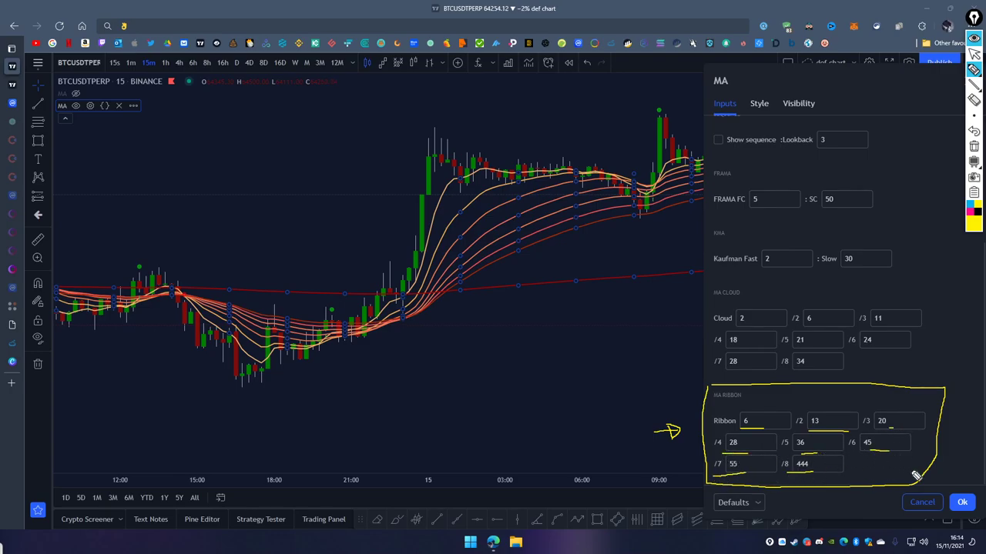
click(974, 146)
click(974, 54)
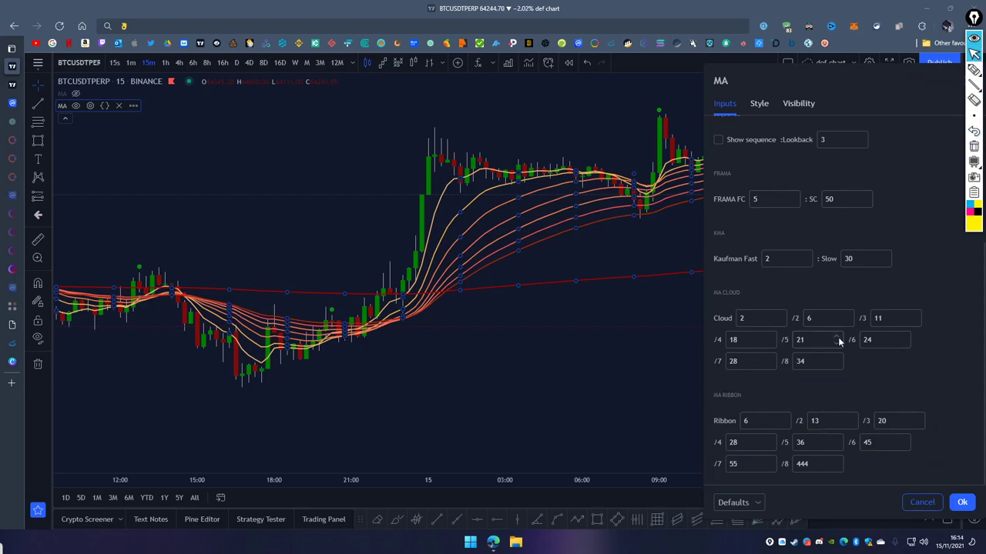
Close the indicator settings and place a chart text note reading "MA set:" with 5, 13, 50, 200 and 800 on separate lines.
key(Escape)
drag(656, 231, 747, 310)
click(37, 159)
click(397, 126)
text(MA set:)
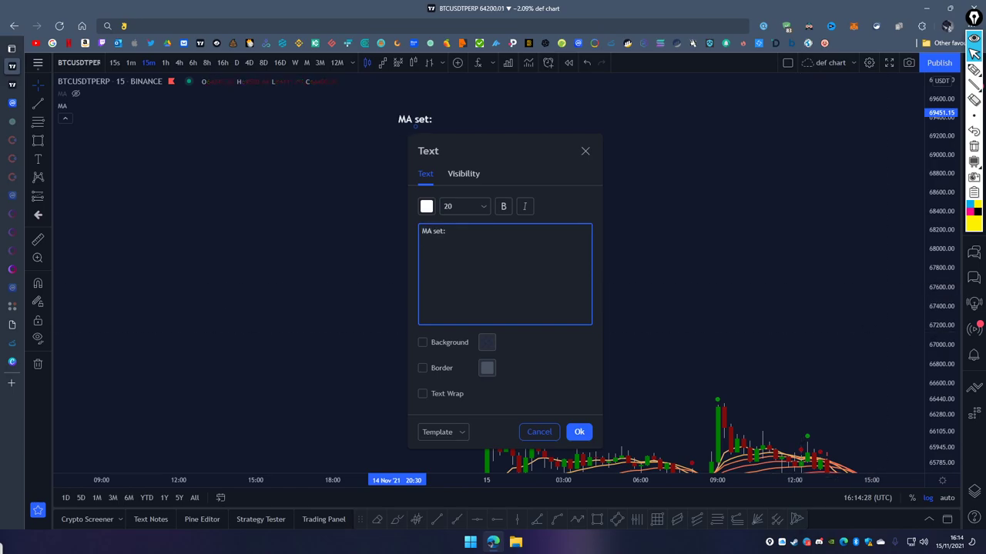
key(ctrl+a)
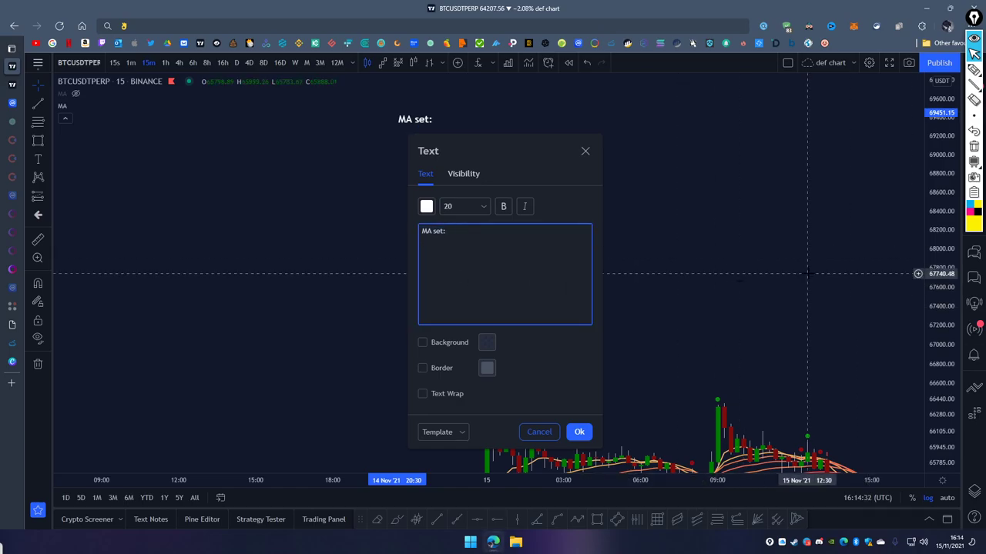
key(Return)
text(5)
key(Return)
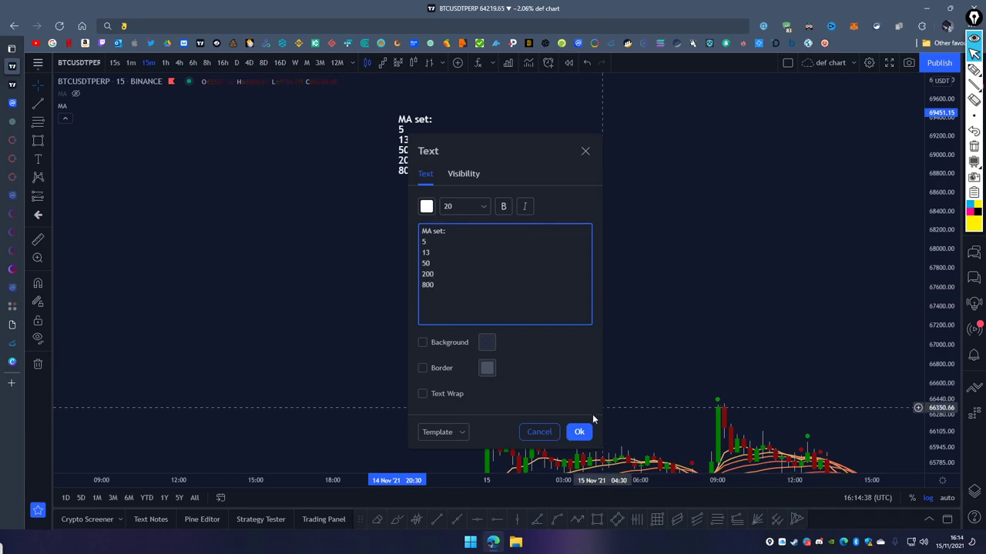
click(579, 432)
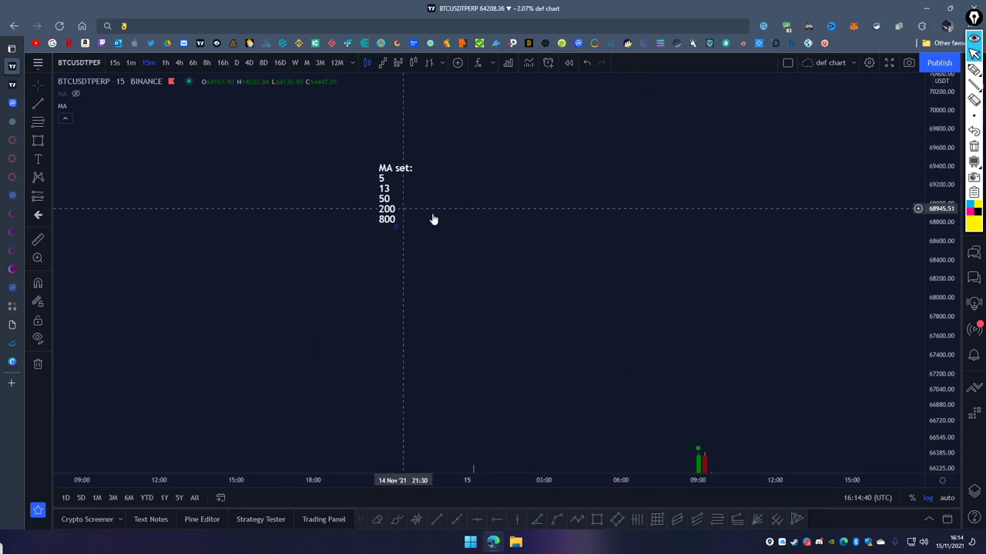
Add a text note beside the first one reading "MA set 2:" with 21, 50, 80, 100 and 200 on separate lines.
drag(547, 223, 548, 301)
click(37, 159)
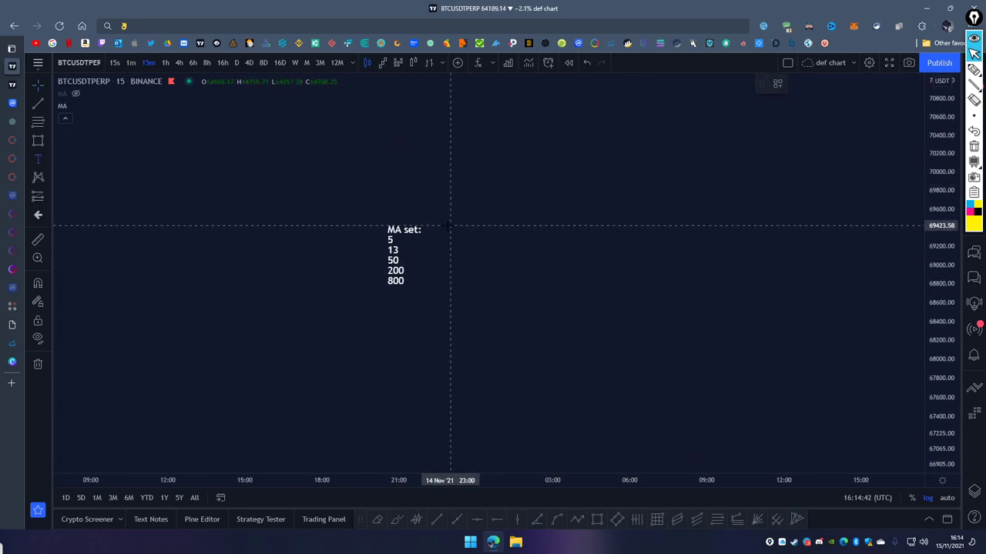
click(451, 229)
drag(491, 154, 753, 122)
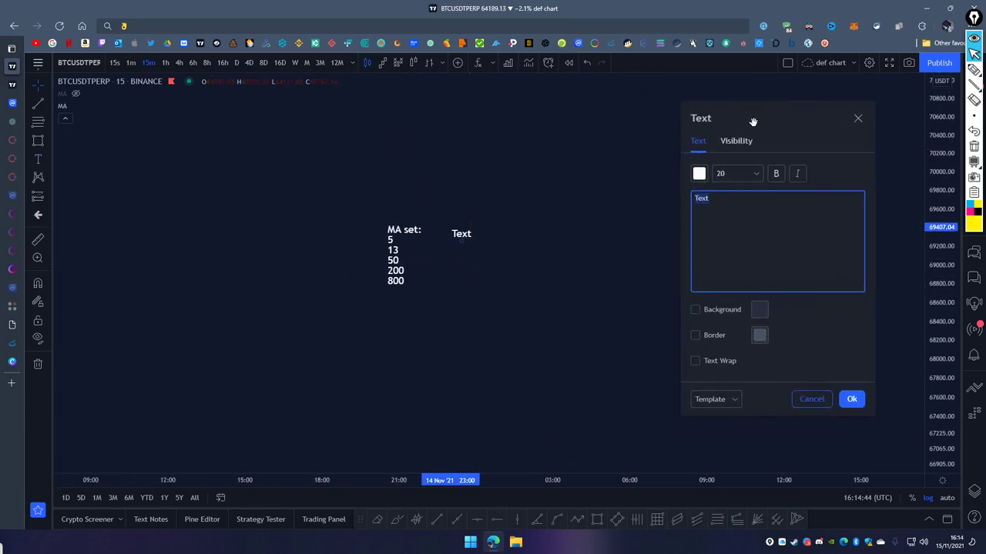
click(764, 196)
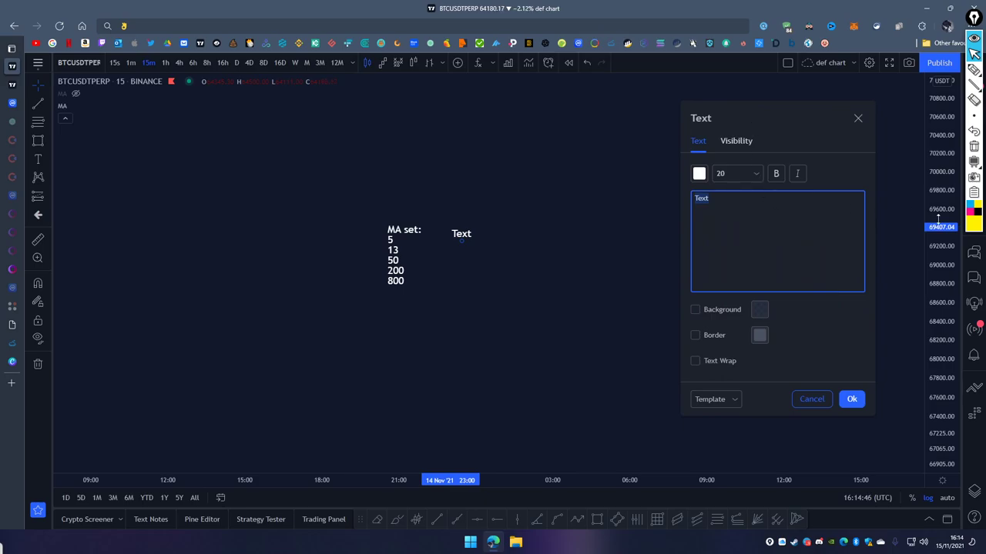
text(MA set 2:)
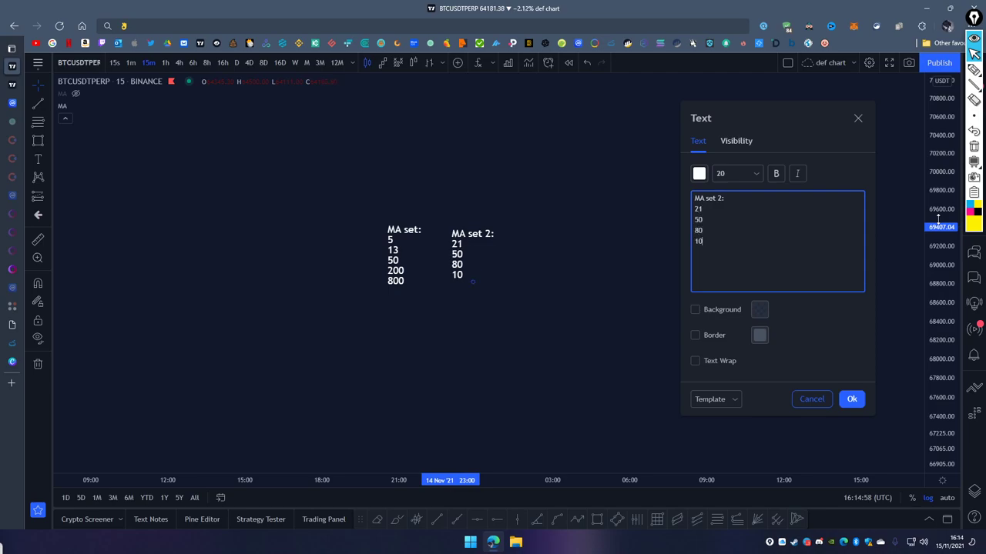
text(0)
key(Return)
text(200)
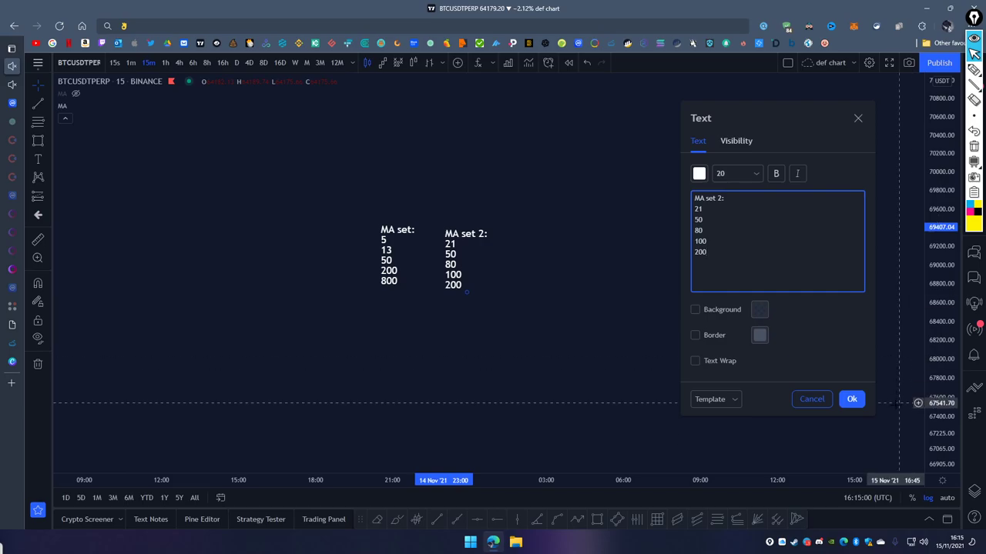
click(851, 398)
Add a text note beside the second one reading "MA set 3:" with 9, 15, 65 and 200 on separate lines.
click(37, 159)
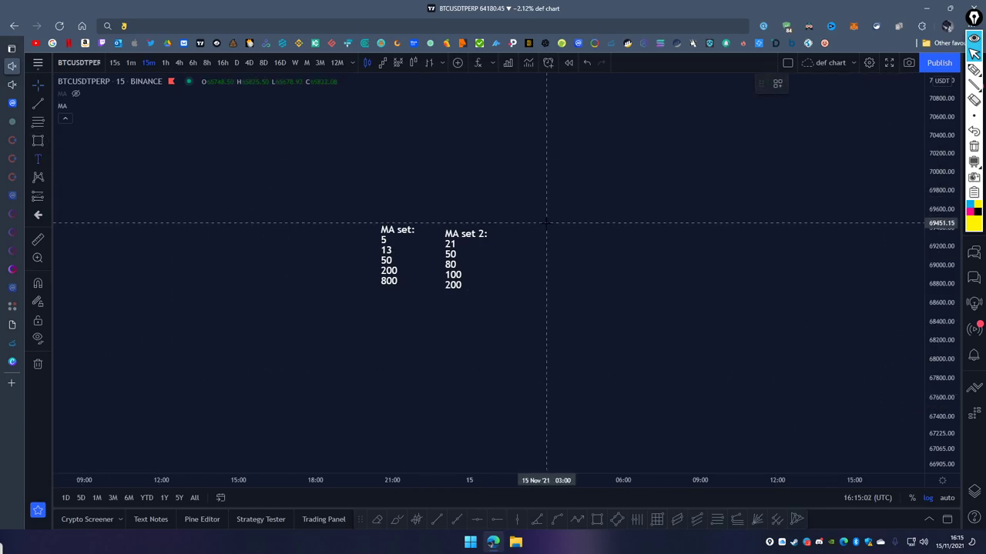
click(540, 223)
text(MA set 3)
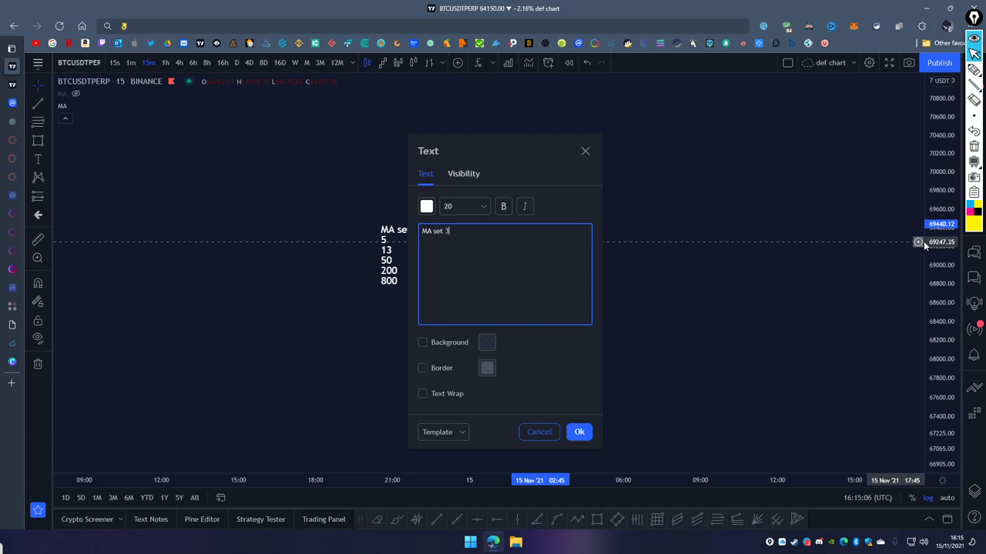
text(: 9)
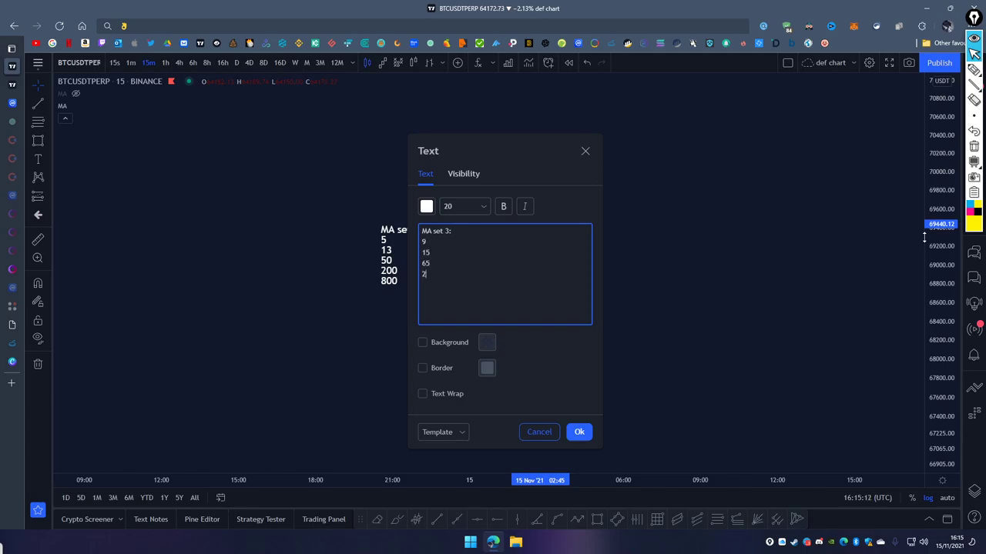
click(579, 432)
Add a text note beside the third one reading "MA set 4:" with 8, 13, 20, 35, 55, 75, 100 and 200 on separate lines.
click(38, 160)
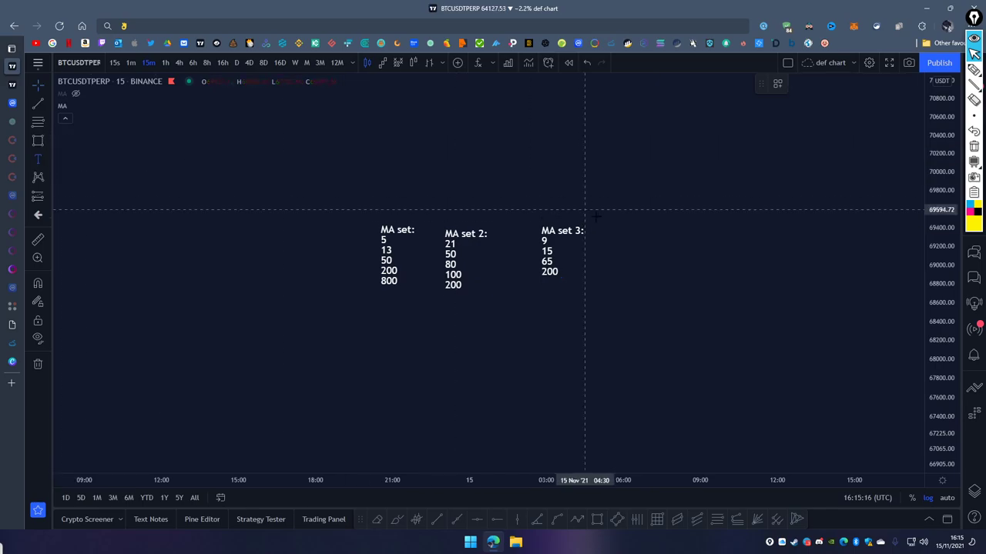
click(633, 235)
drag(504, 151, 429, 161)
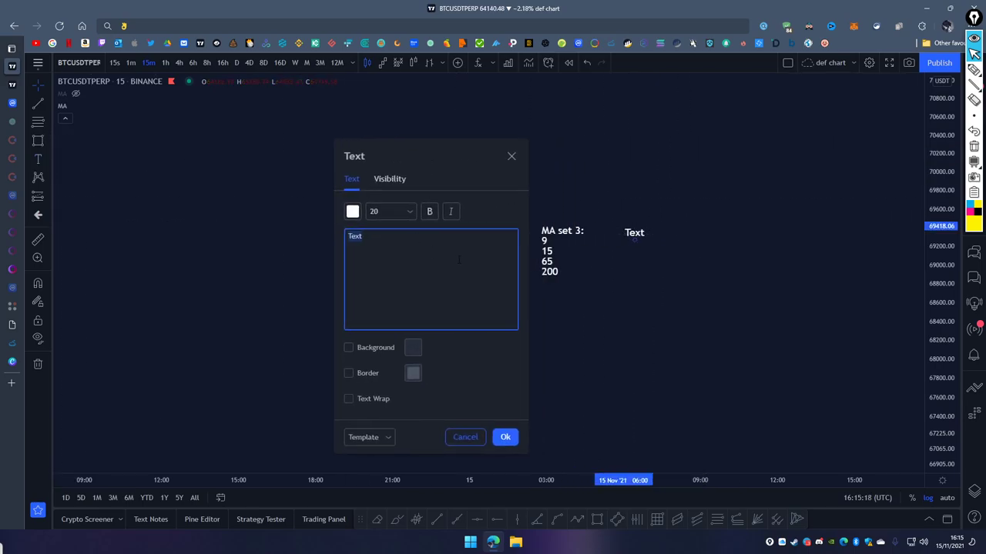
text(MA set 4:)
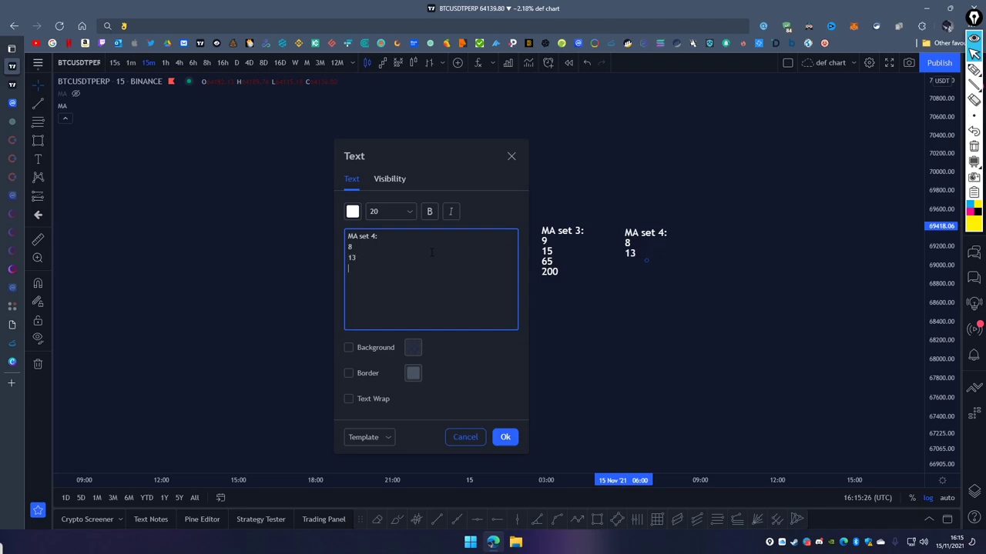
text(3)
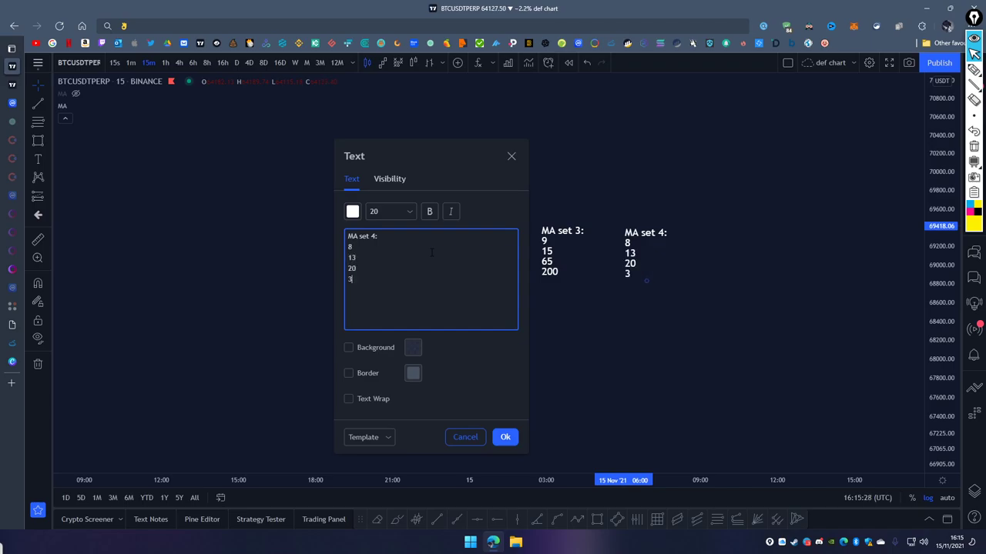
text(5 5)
key(Return)
text(75)
key(Return)
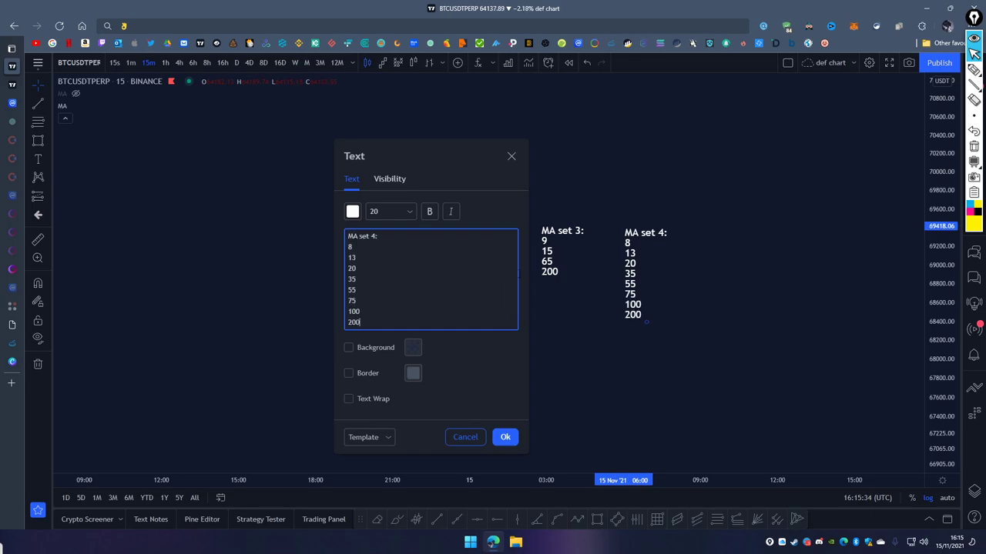
click(501, 441)
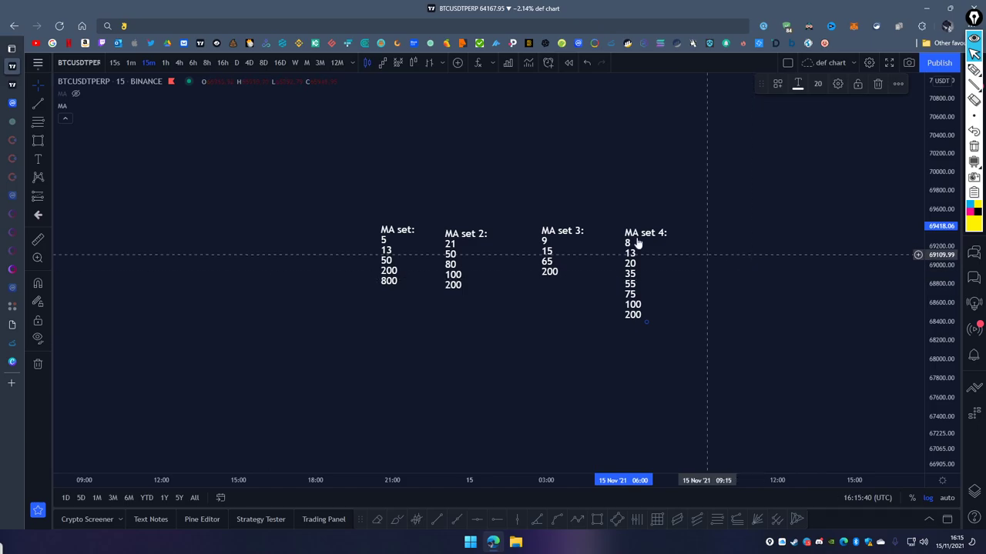
Draw pen brackets around the four MA set notes and a mark above the gap between sets 2 and 3.
click(973, 70)
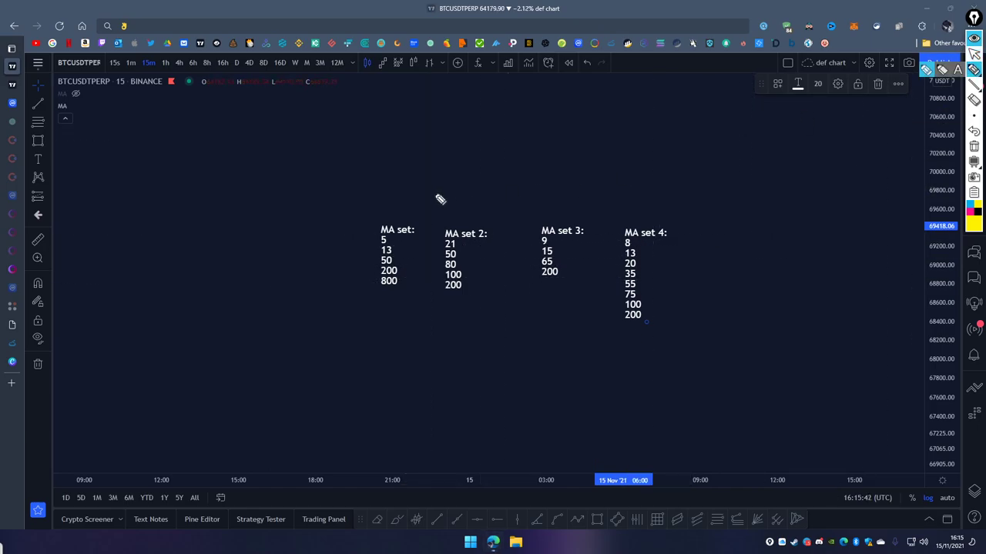
drag(436, 193, 375, 343)
drag(636, 199, 599, 364)
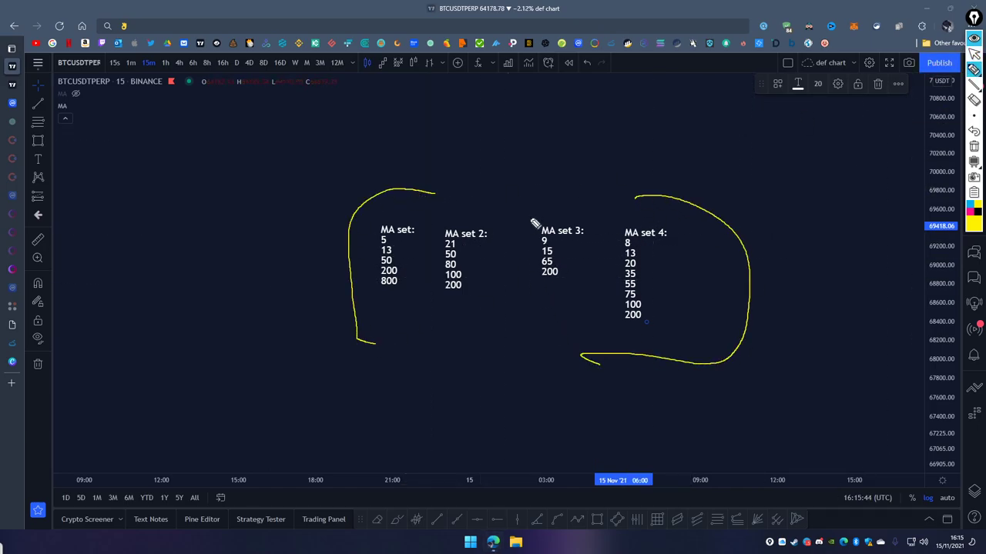
mouse_move(563, 158)
mouse_down()
mouse_move(527, 183)
mouse_move(566, 187)
mouse_up()
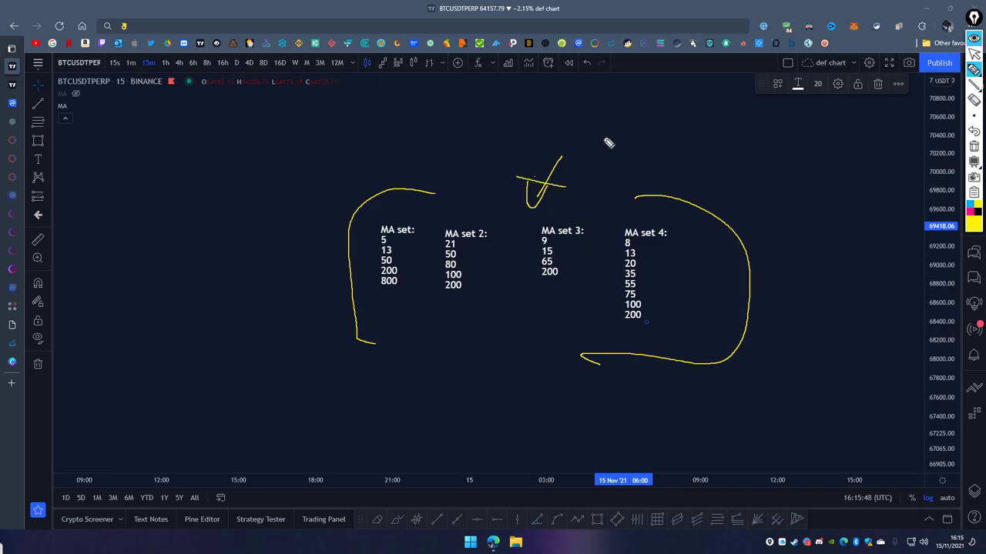
Draw a pen arrow from MA set 2 up to a handwritten "SMA", clear all pen marks, and return to the normal cursor.
drag(589, 133, 599, 150)
mouse_move(466, 235)
mouse_down()
mouse_move(457, 180)
mouse_move(467, 176)
mouse_move(446, 150)
mouse_move(442, 159)
mouse_up()
mouse_move(461, 159)
mouse_down()
mouse_move(467, 149)
mouse_move(494, 157)
mouse_up()
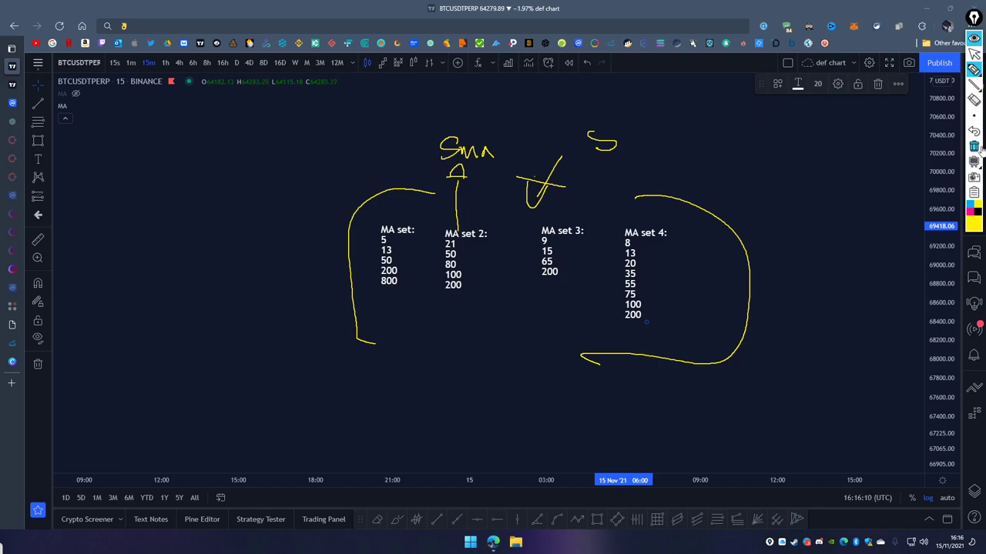
click(973, 146)
click(974, 54)
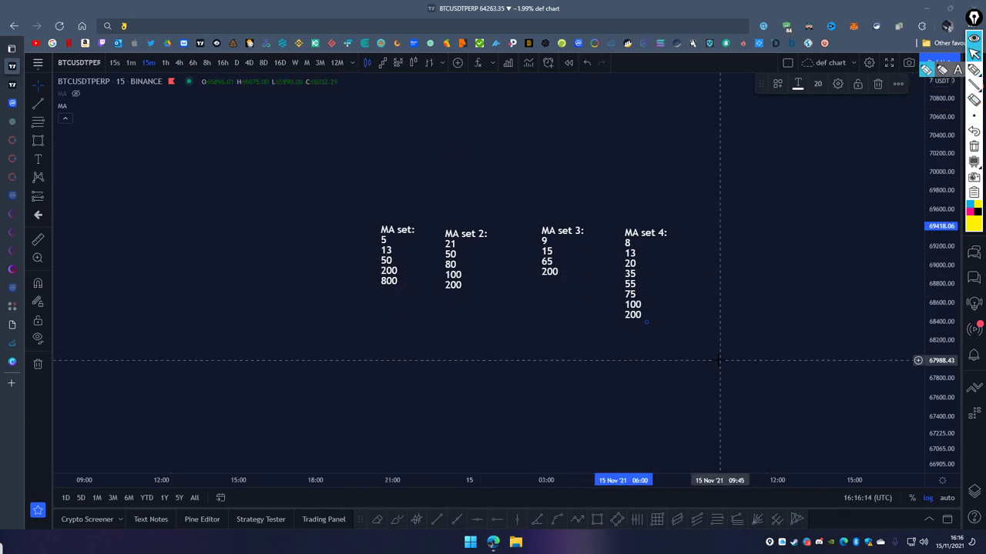
Open the MA indicator's inputs, point a pen arrow at Use ribbon for cross, mark the Cloud MA Type, and clear the marks.
click(90, 106)
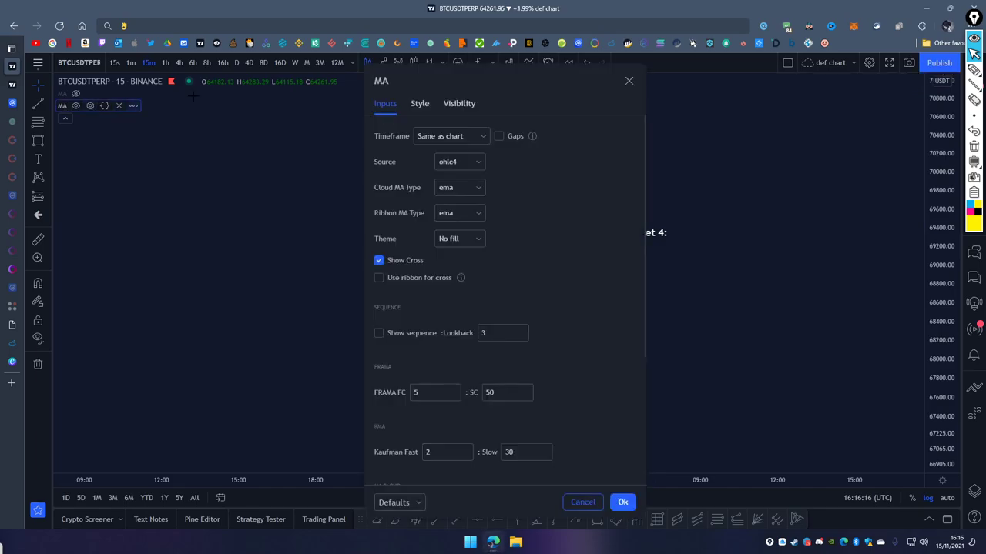
drag(444, 73, 758, 63)
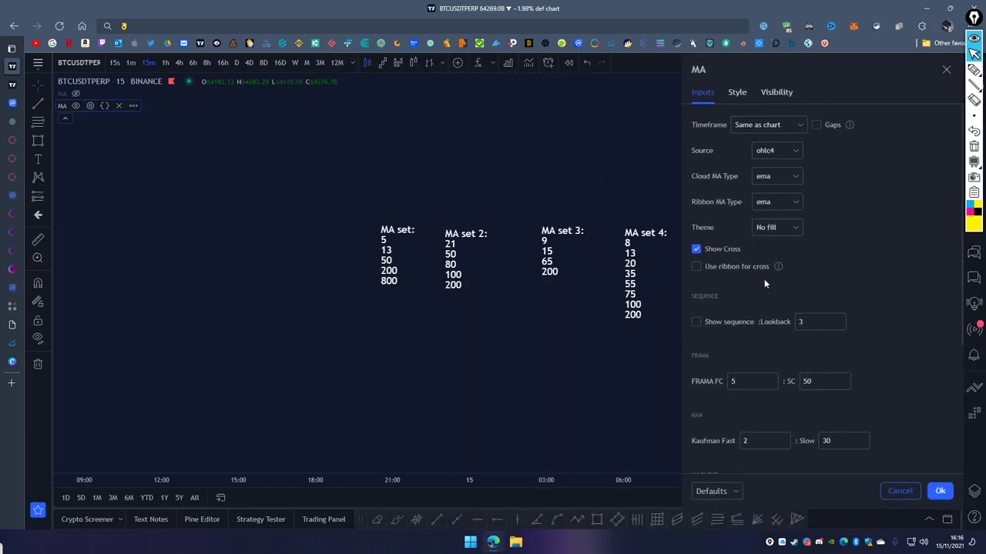
click(974, 70)
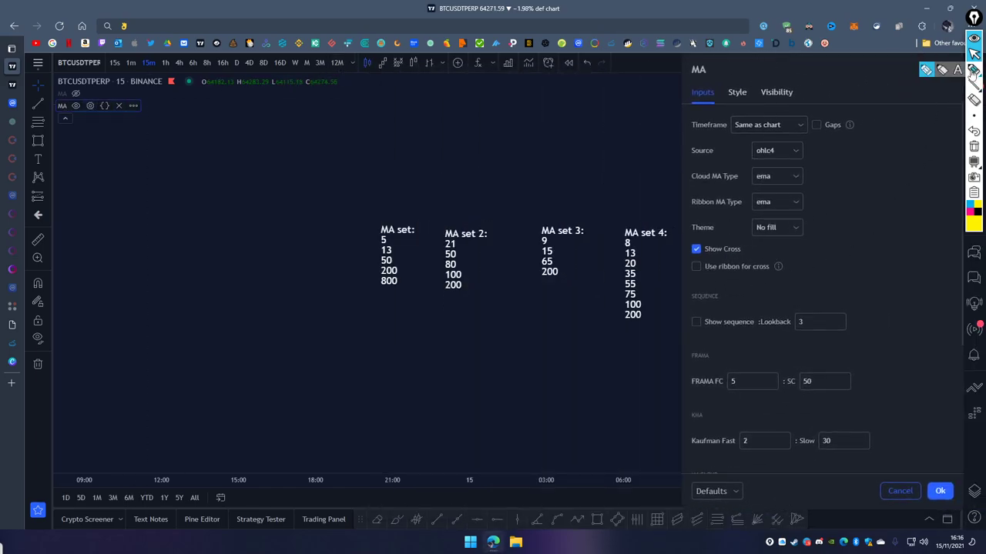
mouse_move(808, 269)
mouse_down()
mouse_move(796, 260)
mouse_move(800, 271)
mouse_up()
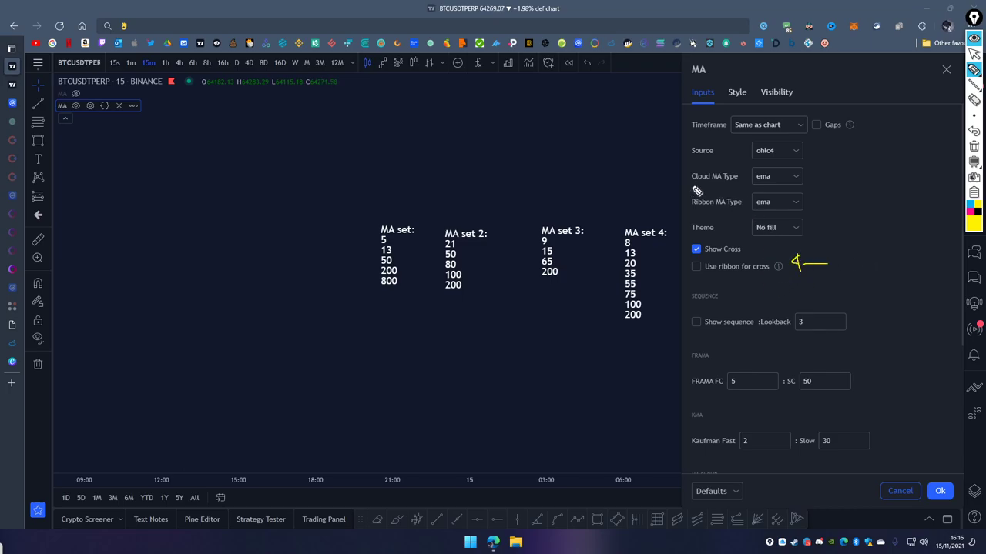
drag(827, 178, 833, 176)
mouse_move(974, 120)
click(974, 147)
click(974, 52)
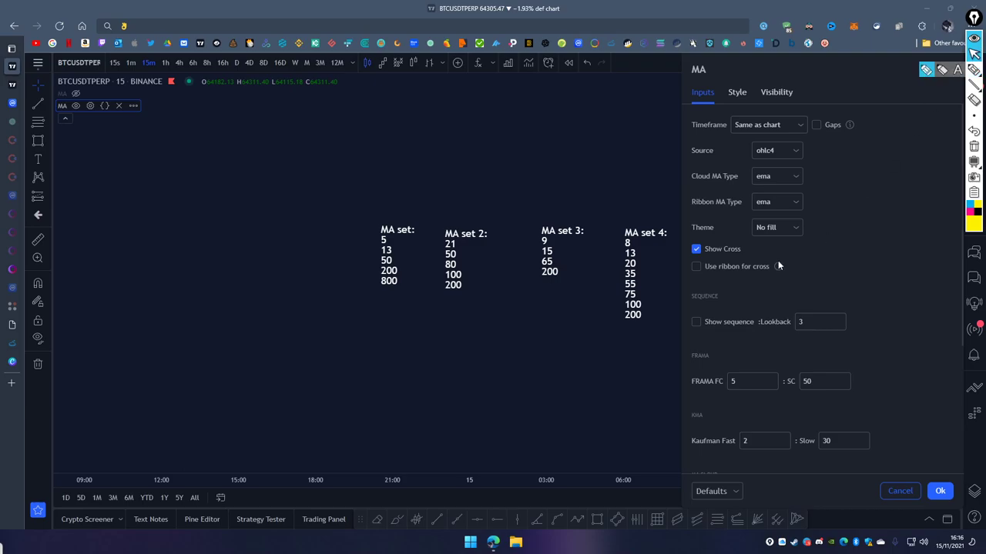
Enable Use ribbon for cross in the MA indicator's inputs and review the cloud and ribbon lengths.
mouse_move(776, 266)
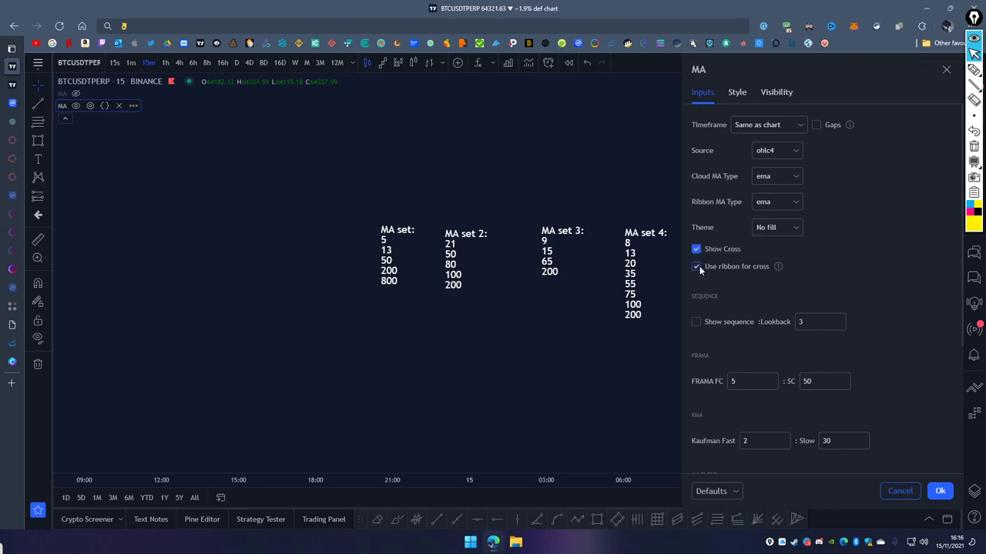
scroll(820, 296, down, 5)
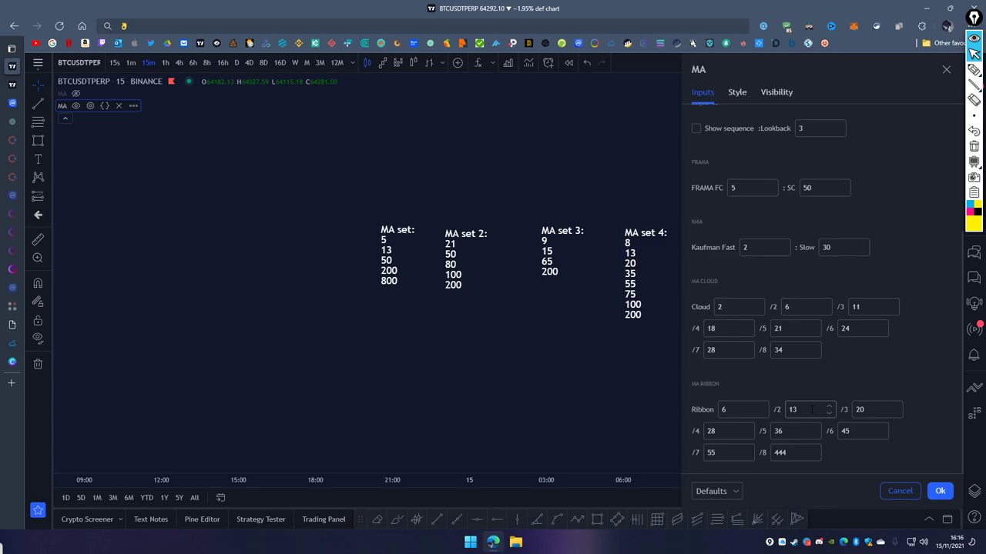
scroll(811, 409, up, 5)
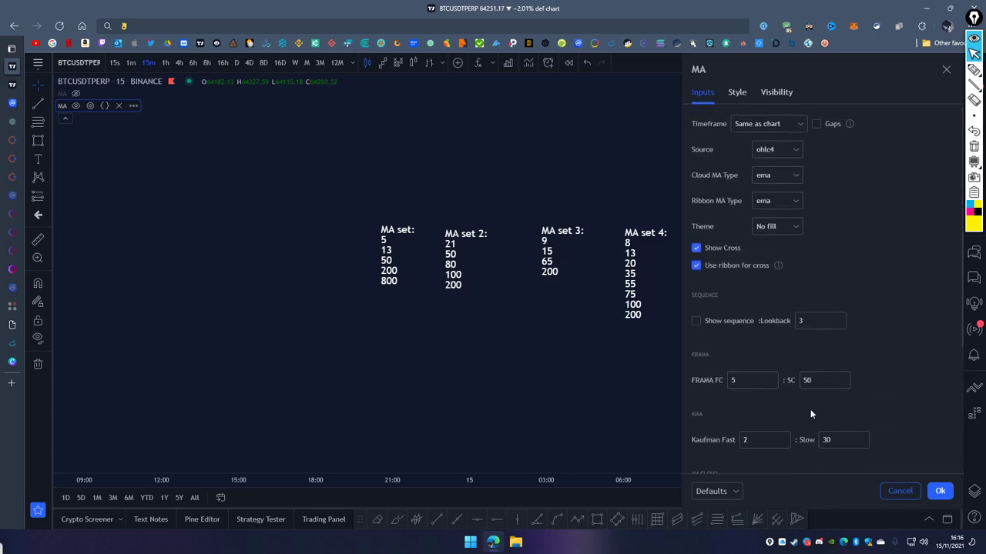
Hide moving average lines 3 to 8 in the MA indicator's style settings, leaving only lines 1 and 2 displayed, and close the settings.
click(737, 92)
click(696, 316)
click(696, 290)
click(696, 264)
click(696, 213)
click(696, 239)
click(696, 187)
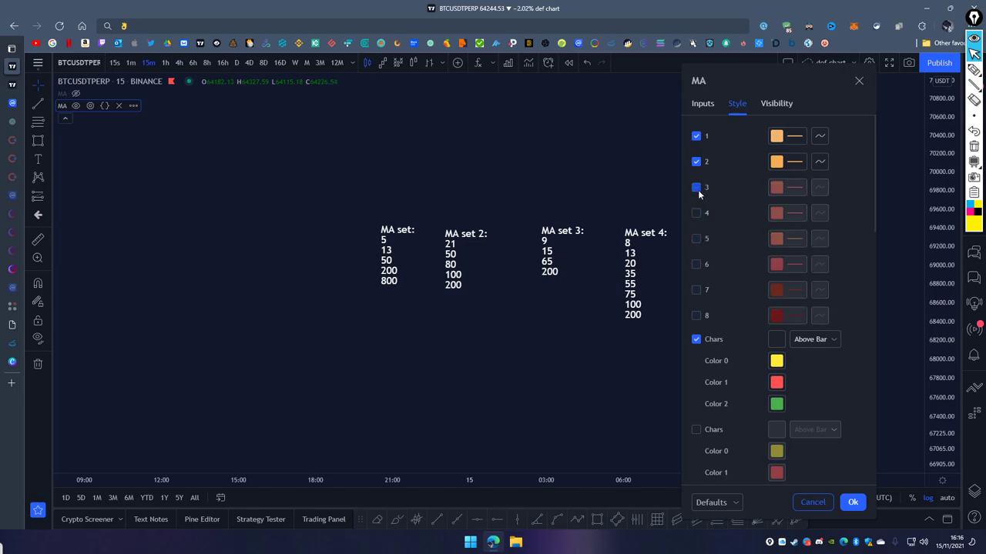
click(609, 354)
scroll(613, 185, down, 3)
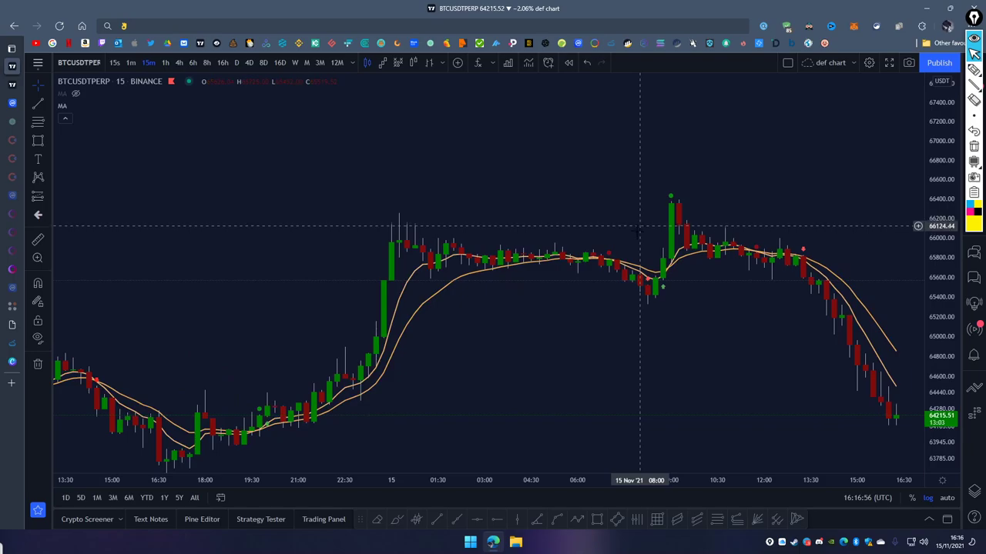
Turn off Show Cross in the MA indicator's inputs and close the settings.
double_click(64, 106)
drag(524, 85, 785, 81)
click(717, 96)
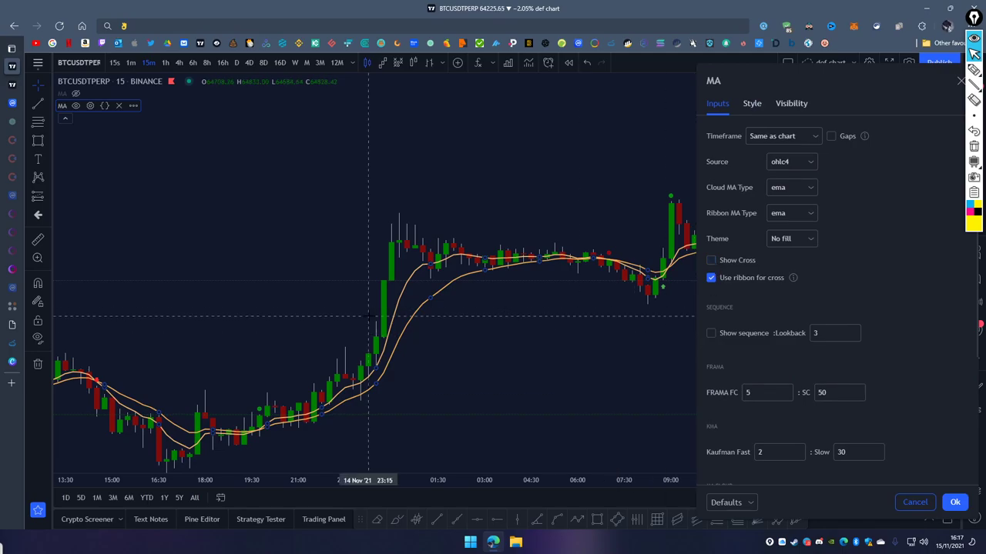
key(Escape)
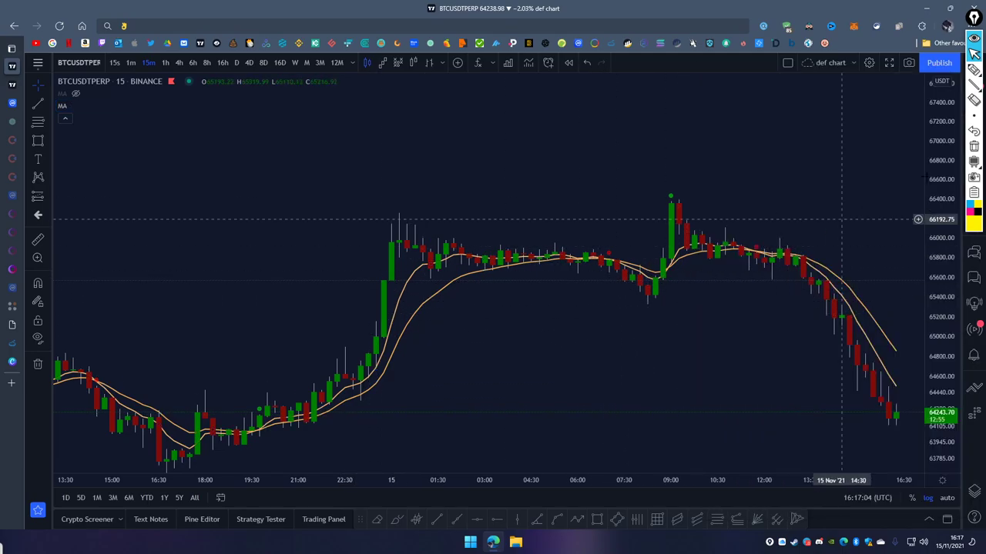
Circle the red and green cross dots with the pen, draw horizontal lines at the price levels around them, and clear all marks.
click(974, 69)
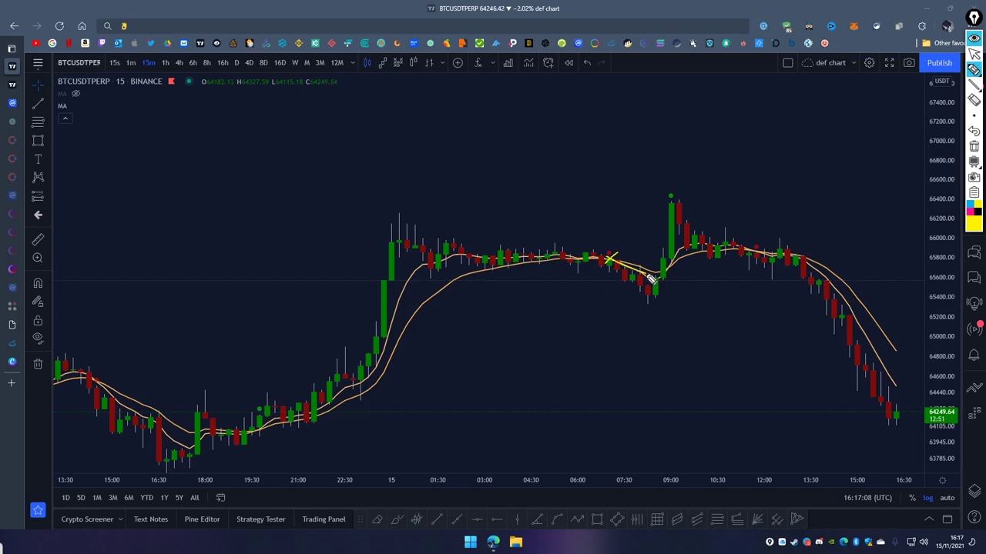
drag(620, 247, 614, 248)
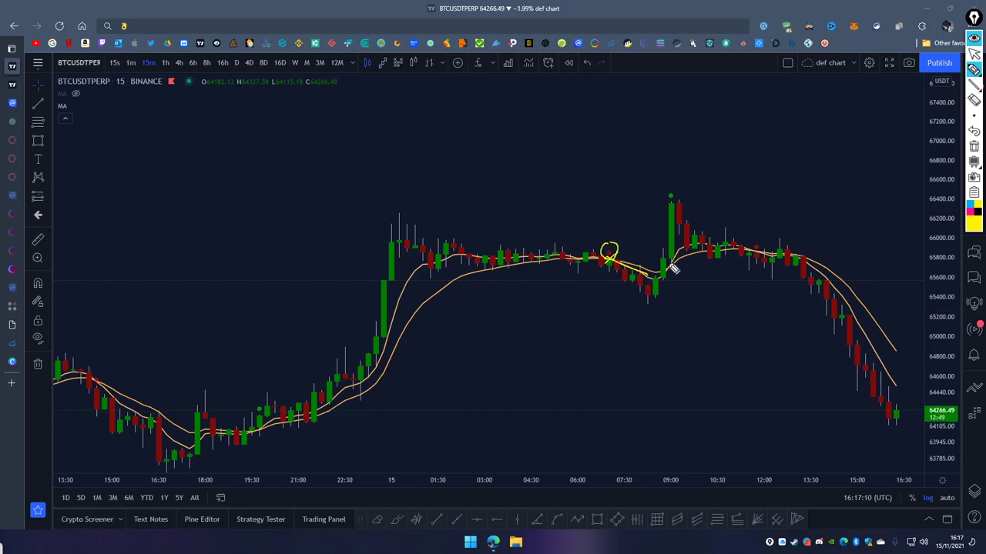
mouse_move(673, 202)
mouse_down()
mouse_move(664, 194)
mouse_move(671, 189)
mouse_up()
drag(651, 252, 743, 251)
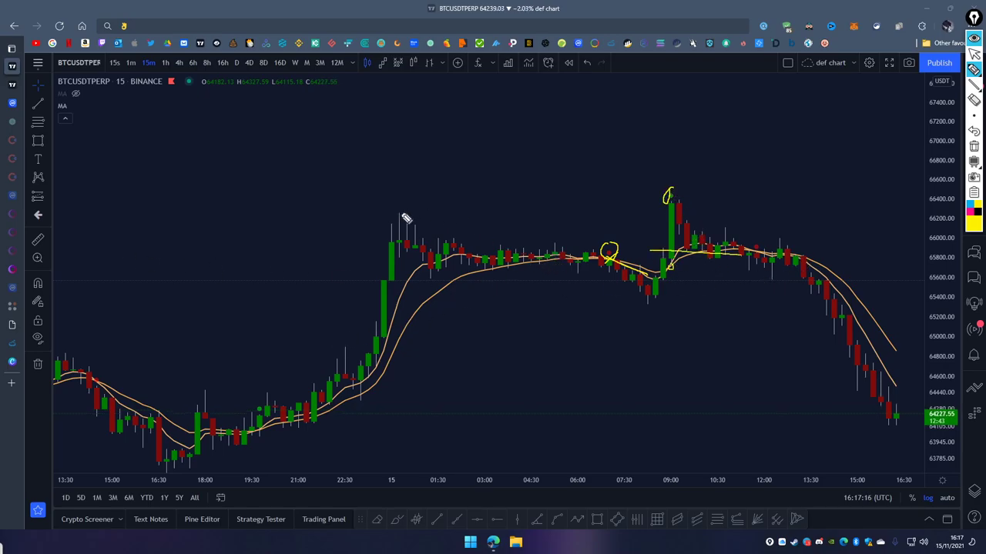
drag(384, 226, 492, 227)
drag(638, 204, 739, 203)
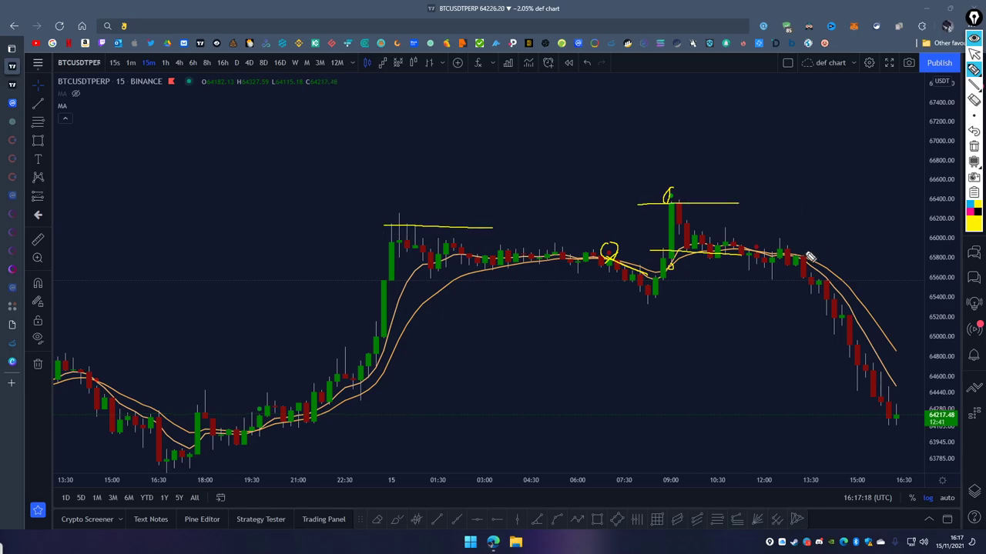
click(973, 147)
click(974, 52)
Examine the earlier cross dots on the chart, and review the cloud and ribbon lengths in the MA indicator's inputs.
drag(841, 154, 774, 134)
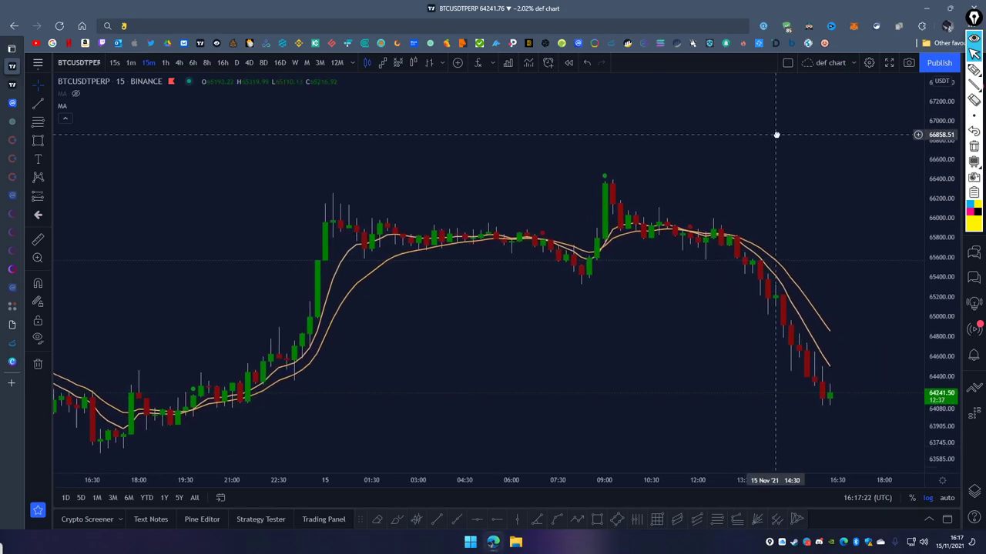
scroll(778, 134, down, 4)
drag(740, 231, 699, 285)
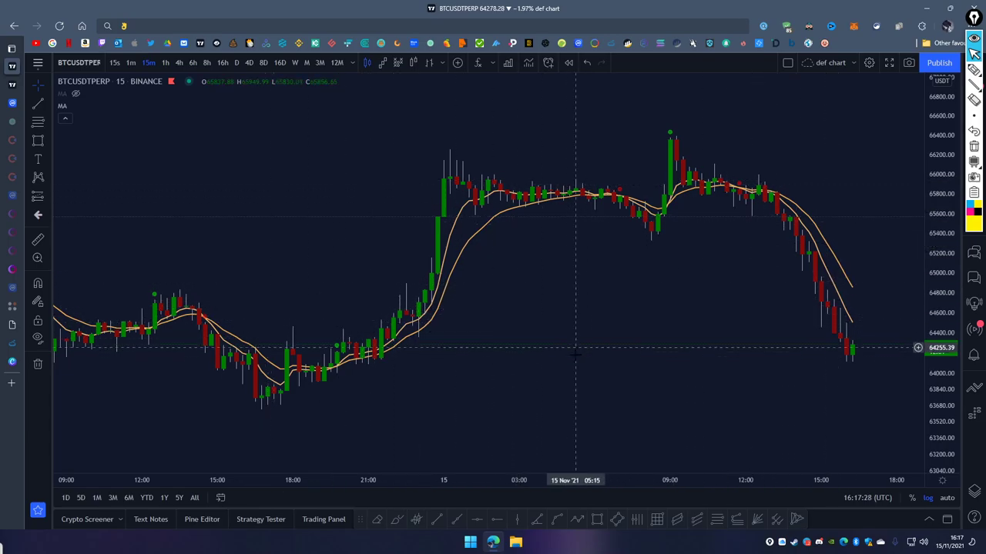
drag(581, 339, 693, 364)
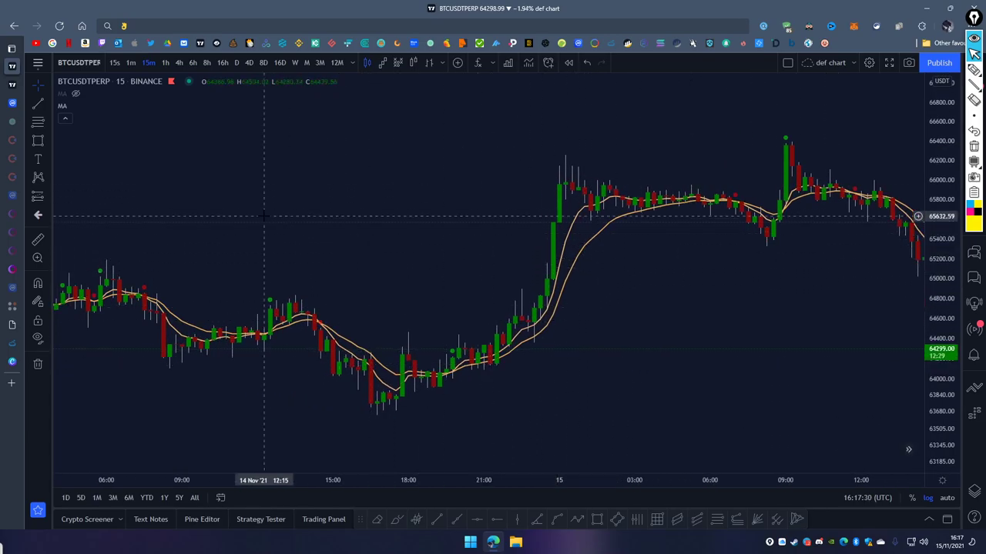
click(89, 106)
drag(462, 81, 675, 81)
scroll(594, 271, down, 5)
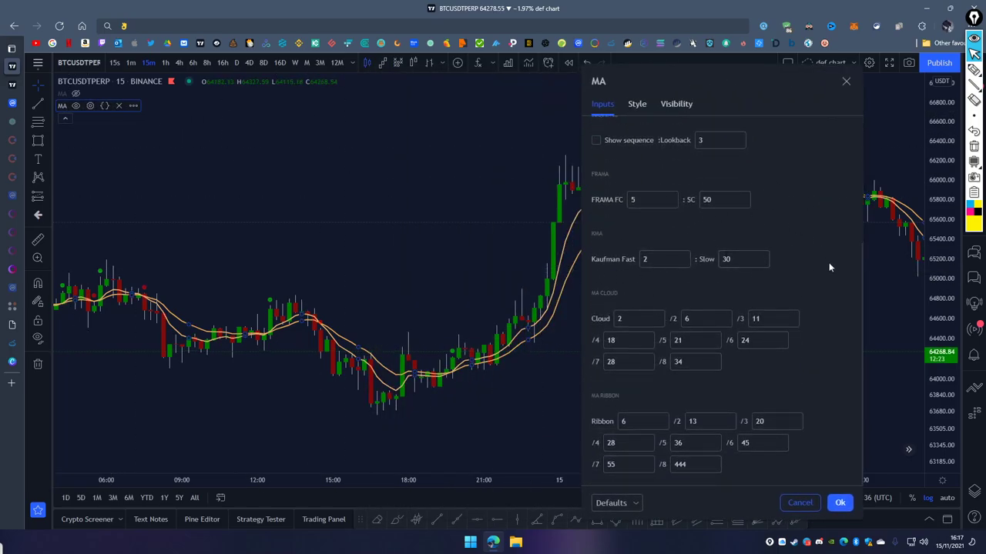
scroll(745, 255, up, 3)
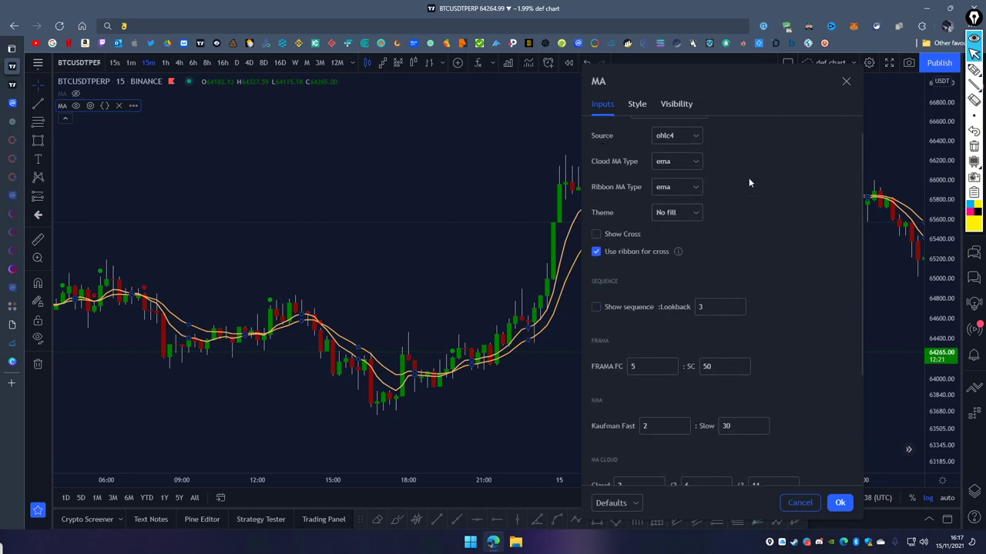
scroll(748, 284, up, 1)
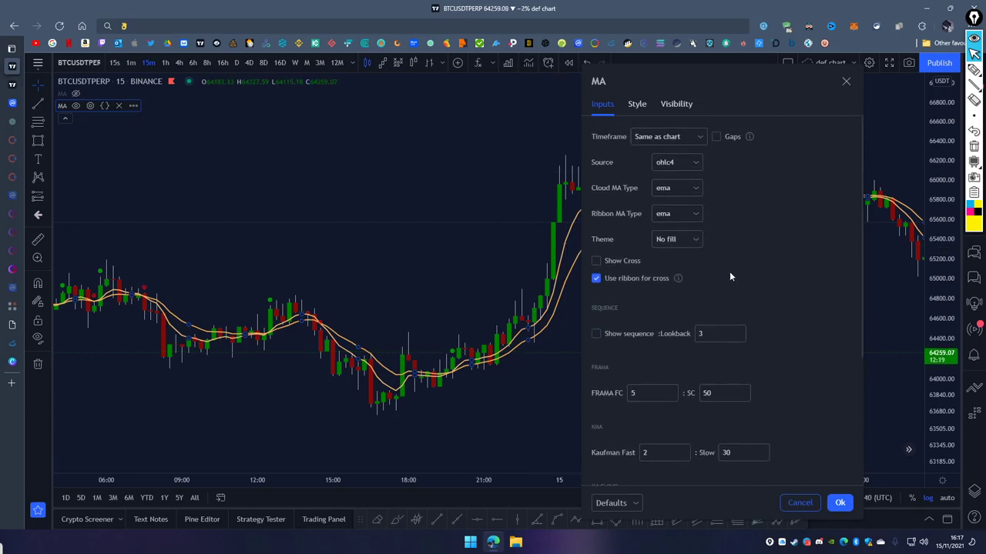
Set the MA indicator's Cloud MA Type to hma and its Theme to Theme 3, and close the settings.
click(678, 188)
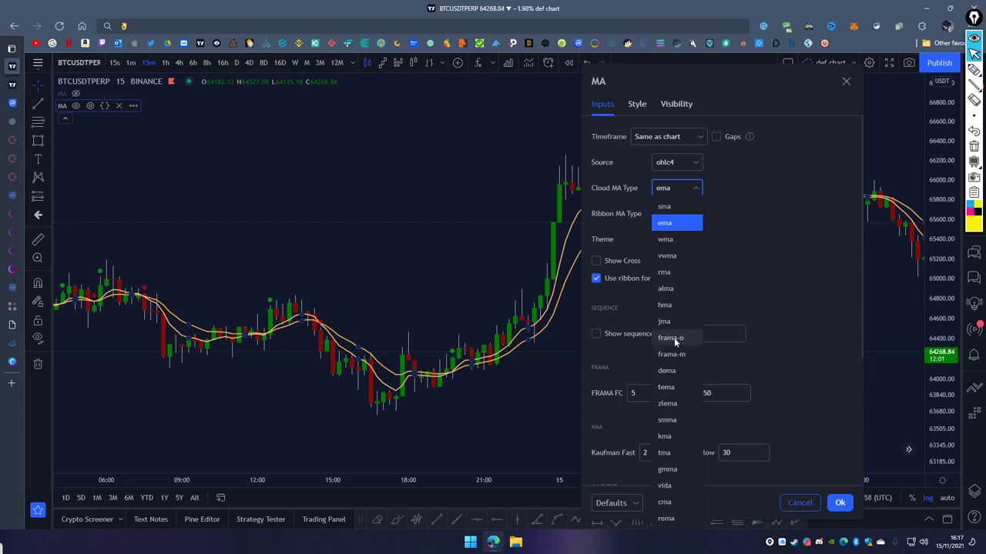
click(665, 305)
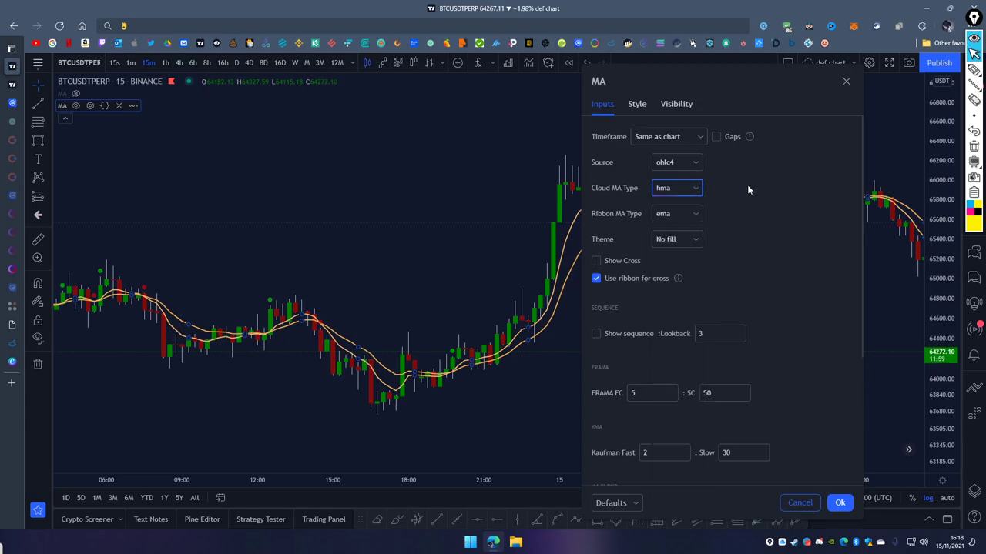
click(672, 239)
click(683, 289)
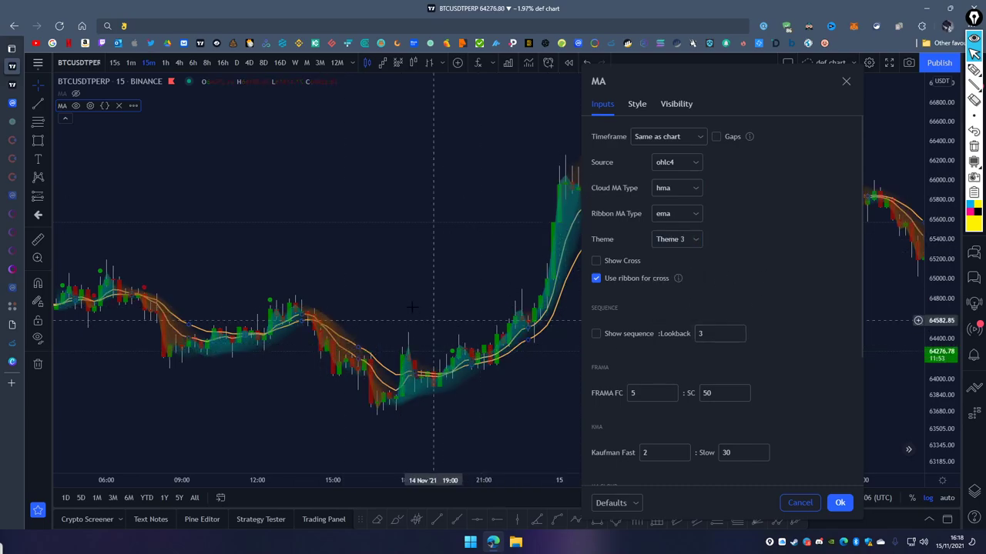
key(Escape)
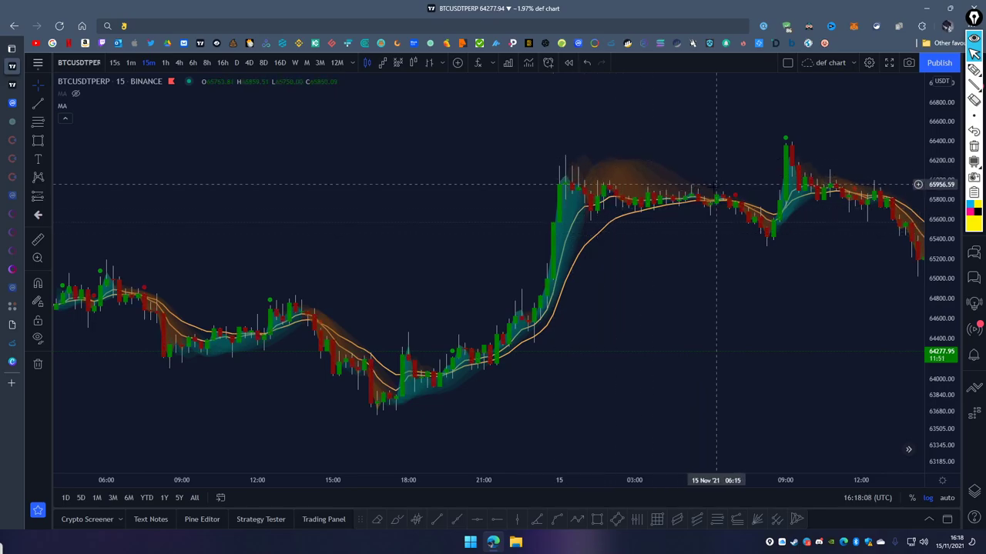
Examine the Theme 3 cloud along the chart, check the MA indicator's input settings, and close them.
drag(732, 295, 752, 251)
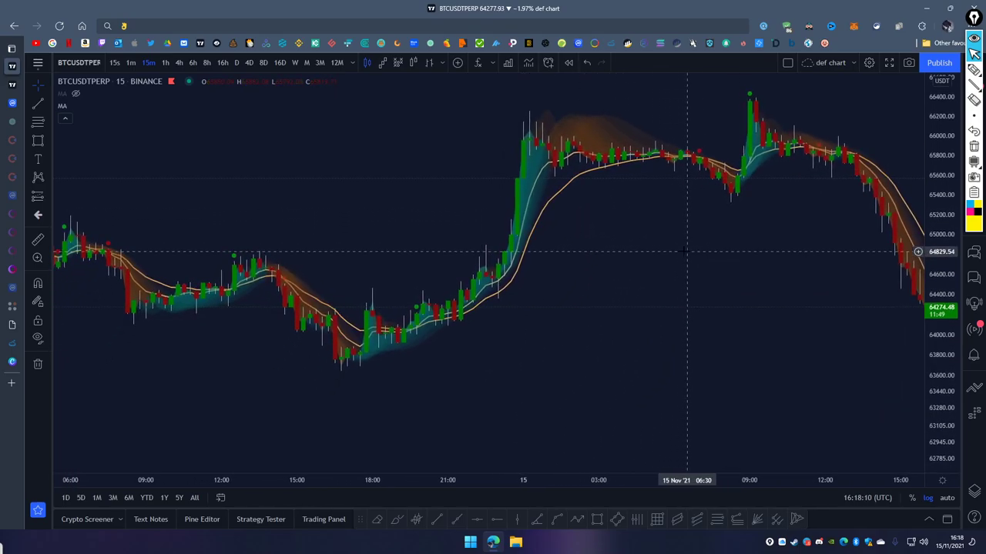
drag(629, 277, 614, 313)
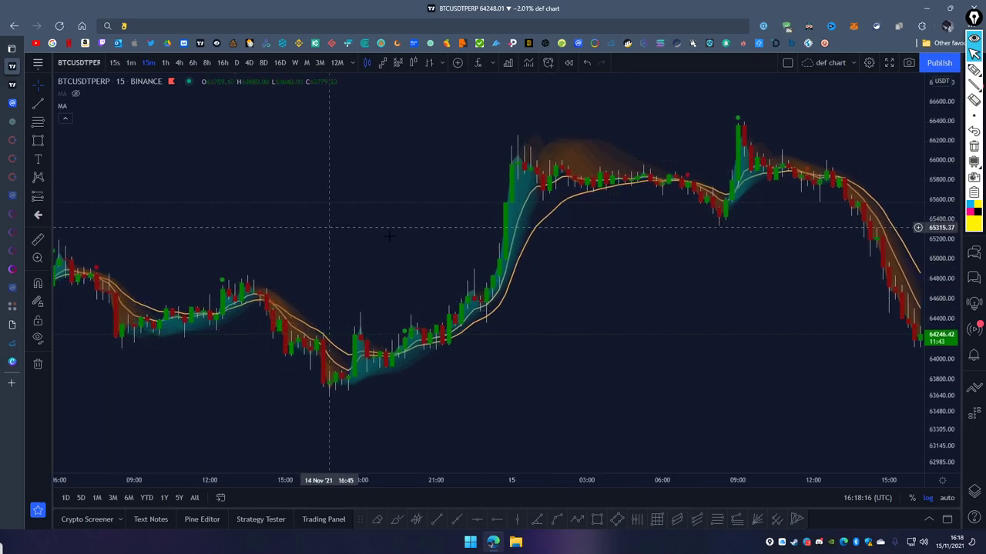
click(89, 107)
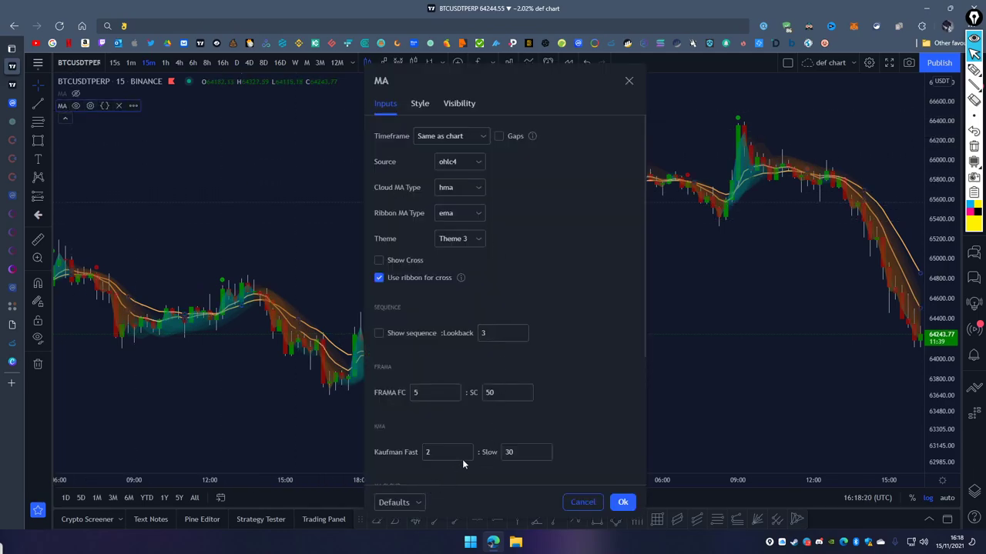
scroll(521, 431, down, 5)
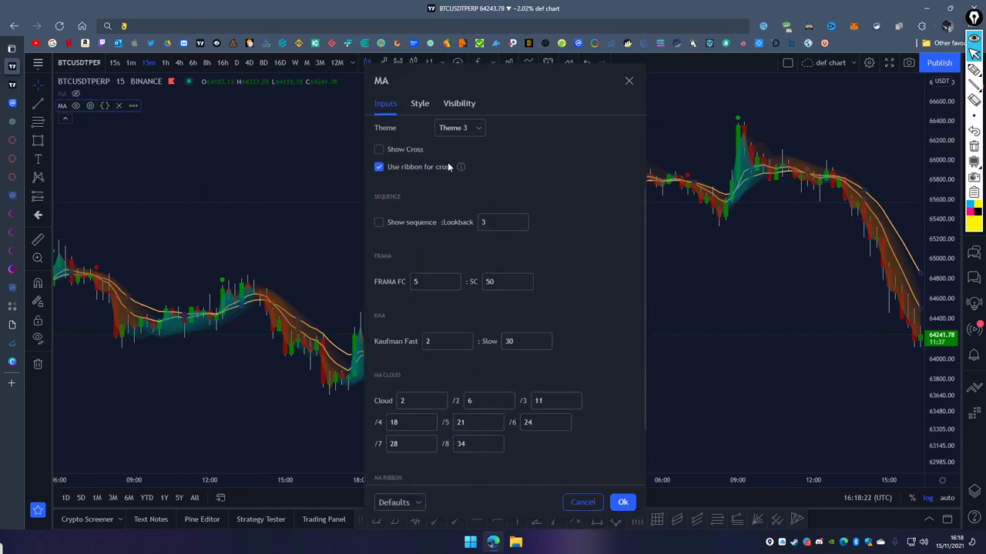
click(628, 81)
drag(539, 242, 555, 293)
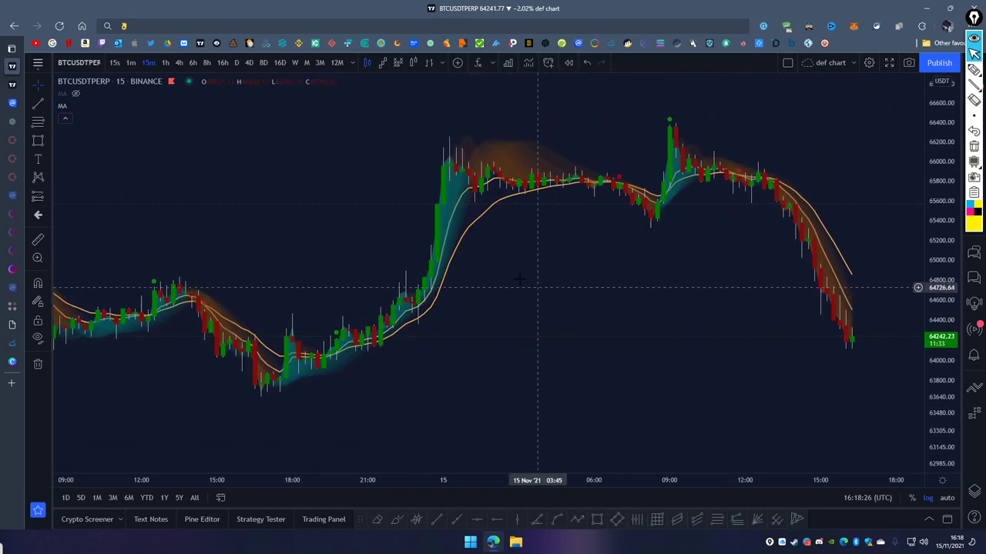
Hide the second MA indicator, show the first one, and open the first one's inputs.
mouse_move(77, 108)
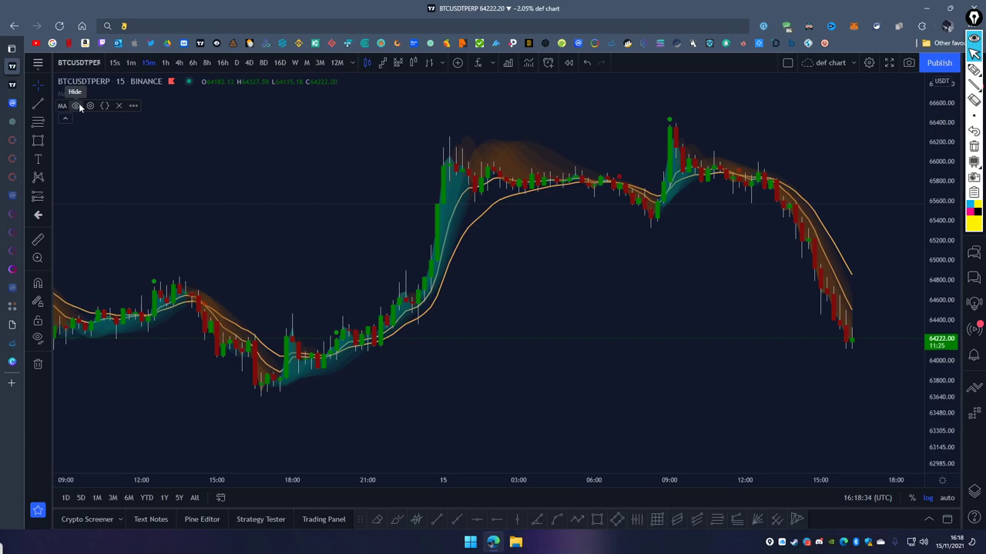
click(77, 106)
click(90, 93)
drag(455, 69, 749, 71)
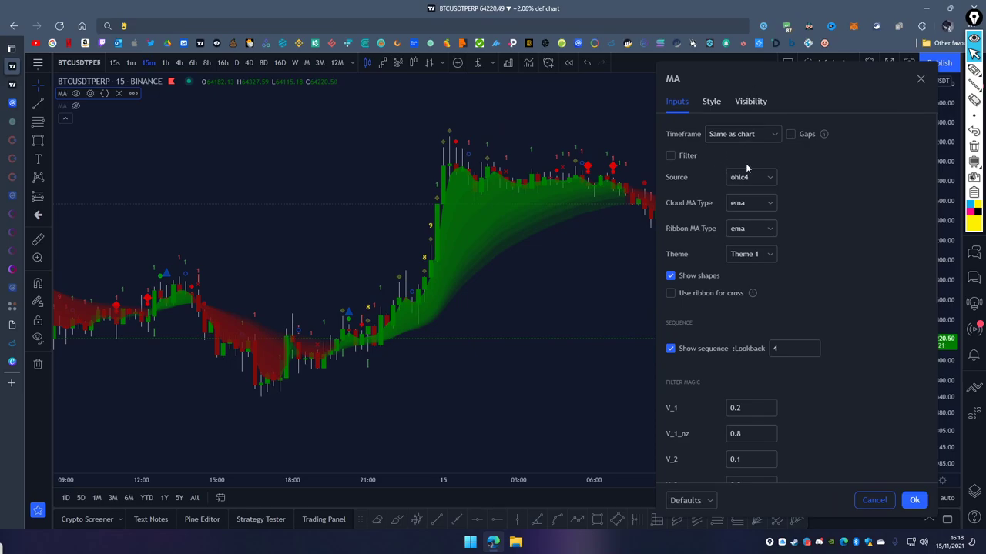
Circle the Filter option with the pen and point an arrow at it, sketch a wavy line, clear the marks, and enable Filter.
click(973, 70)
mouse_move(659, 163)
mouse_down()
mouse_move(704, 153)
mouse_move(659, 156)
mouse_move(668, 163)
mouse_up()
mouse_move(733, 151)
mouse_down()
mouse_move(709, 154)
mouse_move(718, 159)
mouse_move(716, 145)
mouse_up()
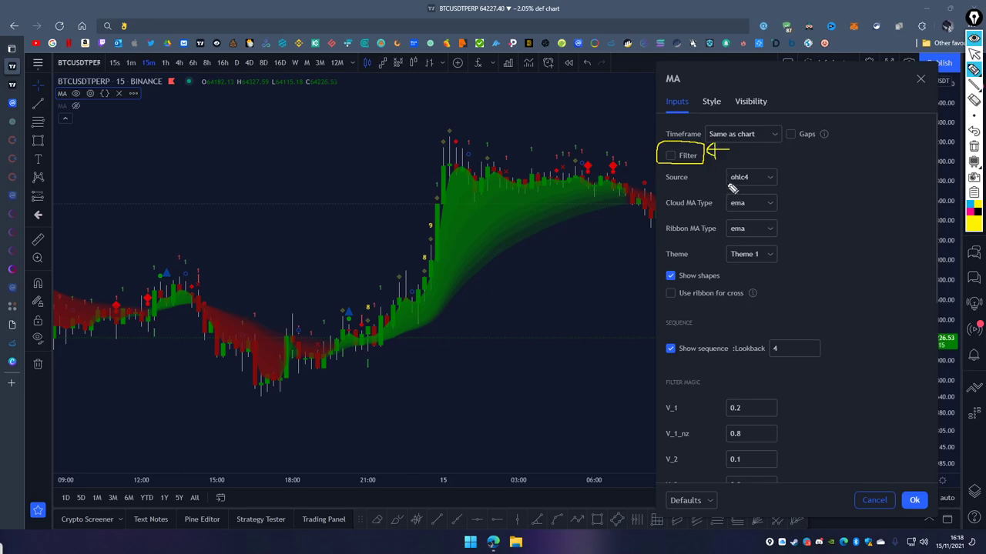
mouse_move(286, 224)
mouse_down()
mouse_move(317, 199)
mouse_move(422, 178)
mouse_up()
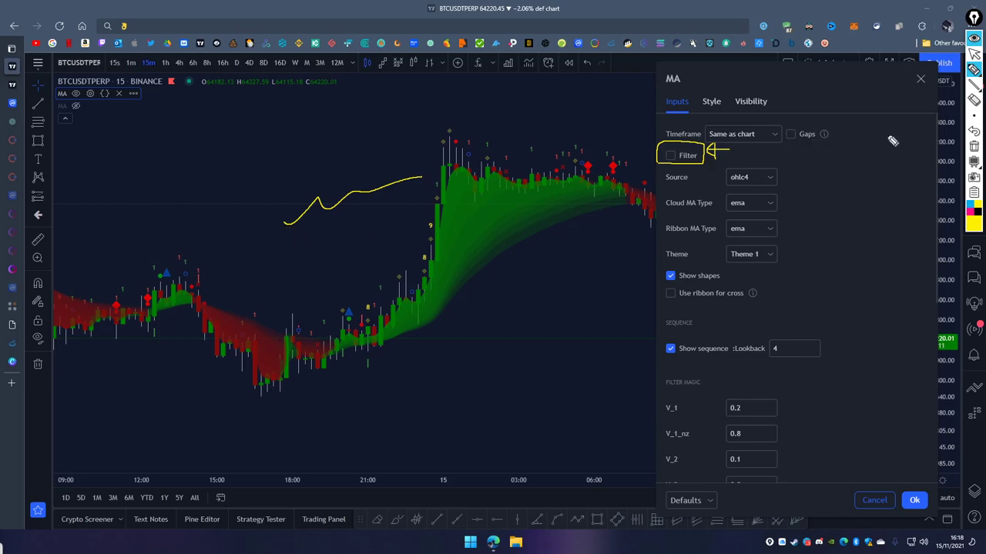
click(973, 146)
click(973, 54)
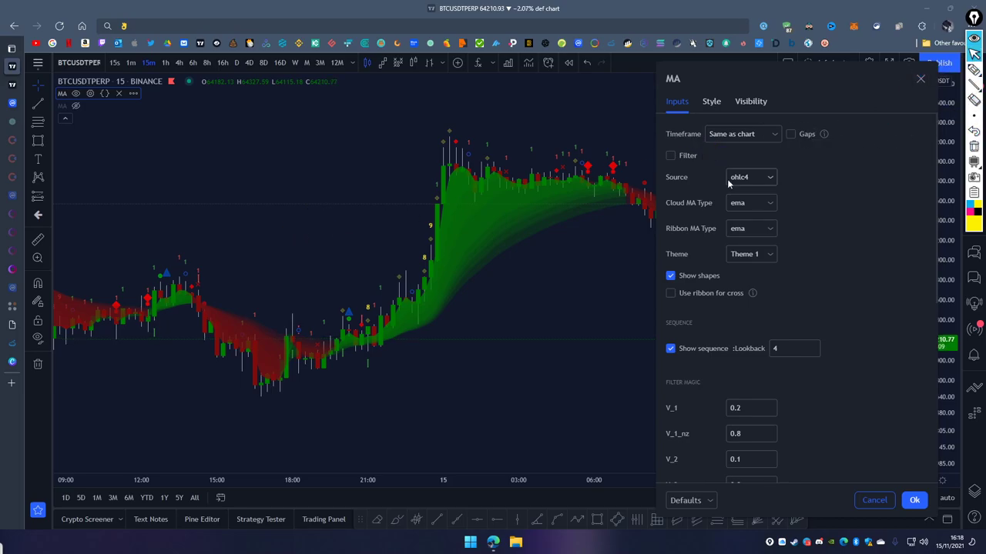
click(677, 159)
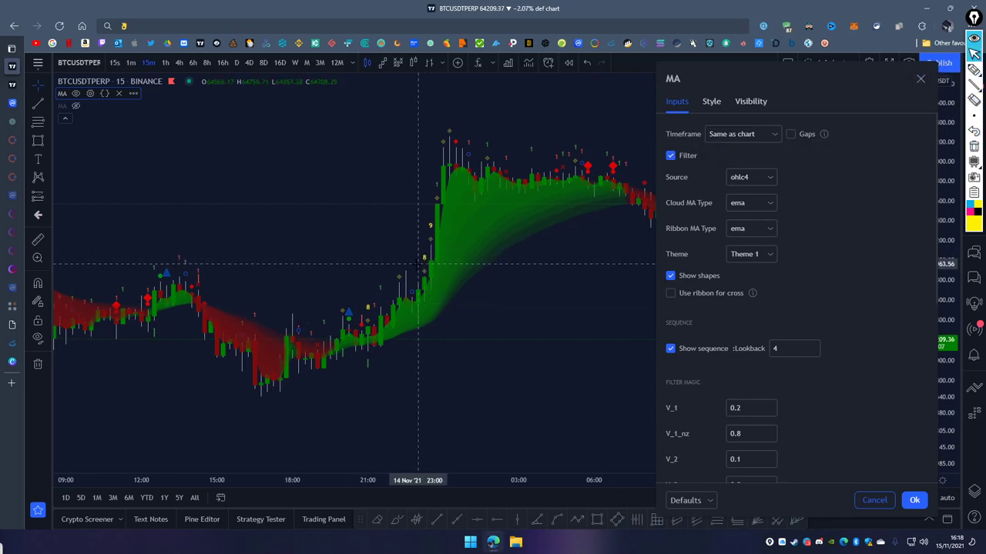
Trace the upper edge of the filtered green cloud with the pen, strike short marks across the candles along it, and clear the marks.
click(973, 69)
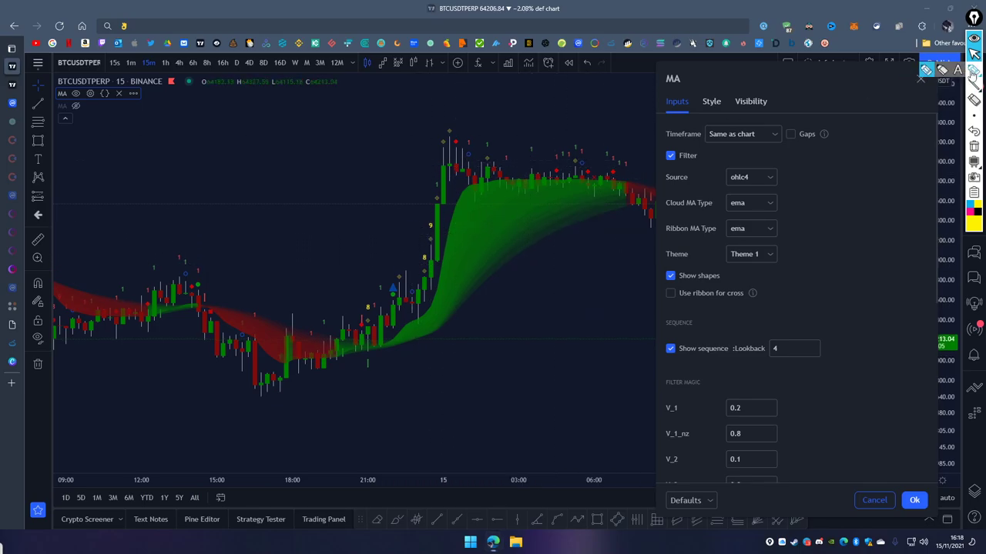
drag(452, 209, 479, 189)
mouse_move(486, 168)
mouse_down()
mouse_move(497, 181)
mouse_move(516, 180)
mouse_up()
mouse_move(528, 171)
mouse_down()
mouse_move(537, 182)
mouse_move(578, 182)
mouse_up()
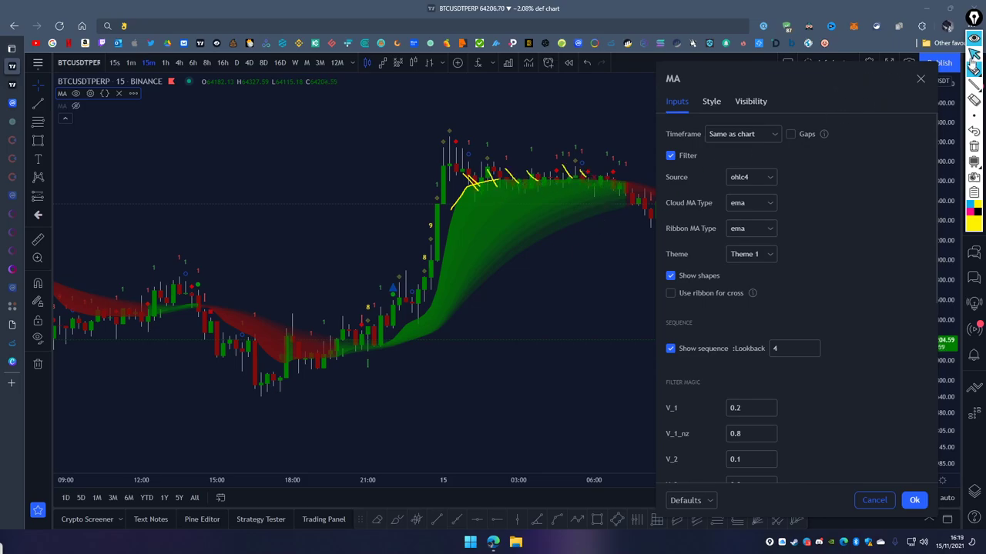
click(974, 145)
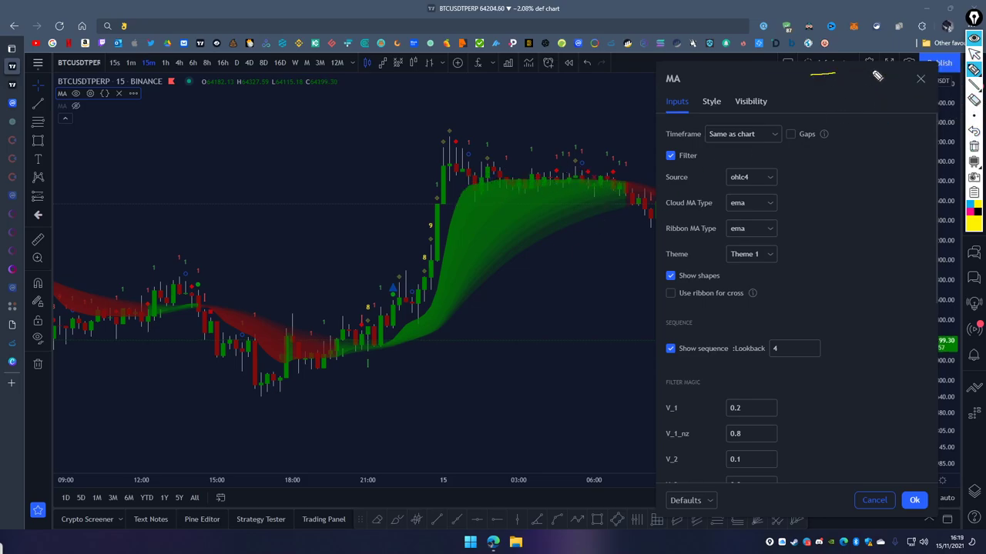
Trace the falling red cloud's edge, sketch a sideways price move after the last candle, underline the 09:00 green cloud's top, and clear the marks.
drag(809, 77, 293, 69)
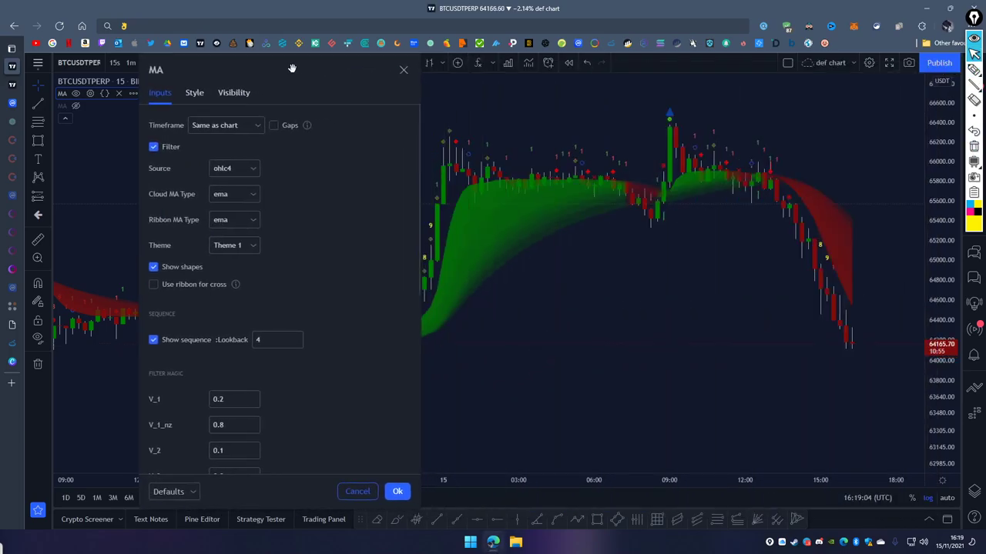
click(974, 69)
drag(784, 184, 843, 311)
drag(781, 183, 840, 287)
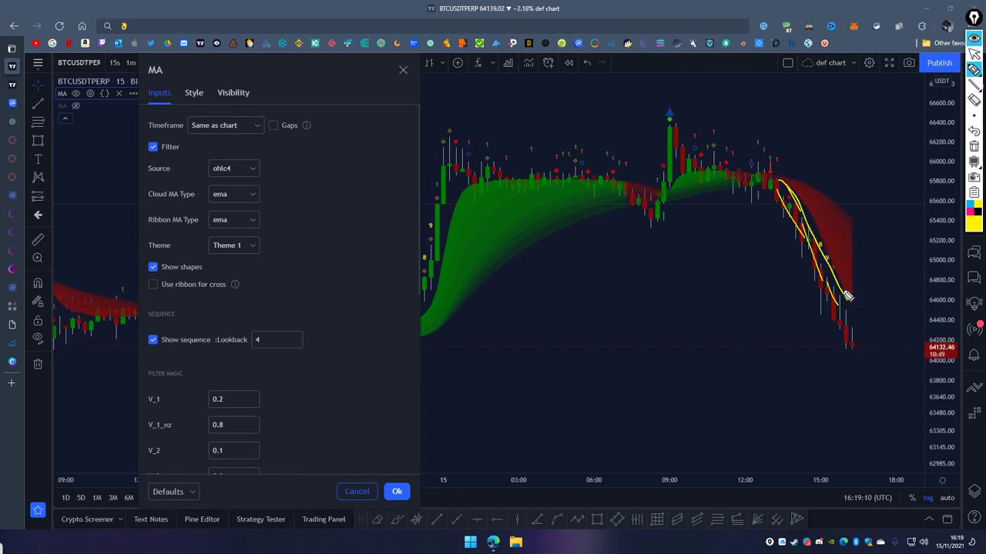
mouse_move(852, 342)
mouse_down()
mouse_move(859, 323)
mouse_move(897, 321)
mouse_move(876, 306)
mouse_up()
drag(681, 181, 726, 177)
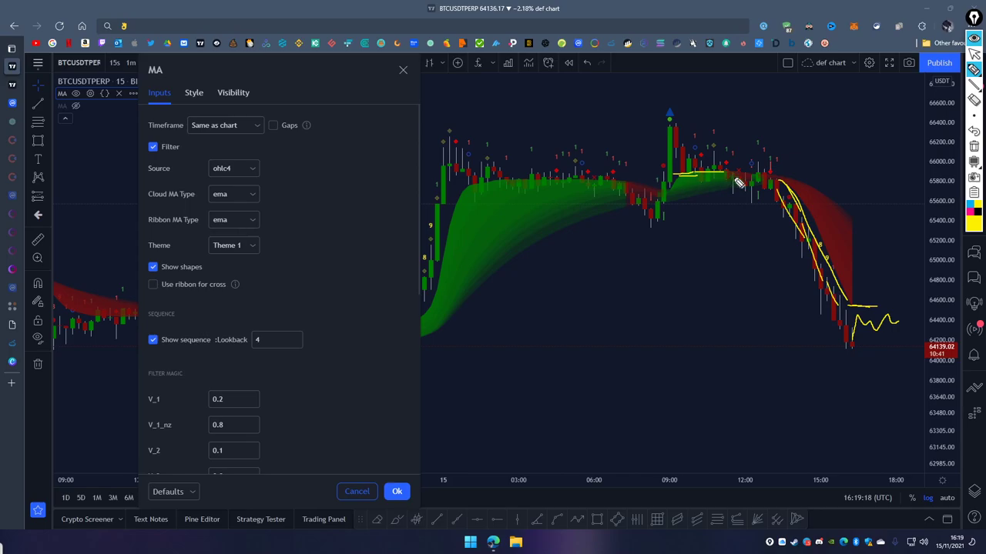
click(973, 146)
click(973, 54)
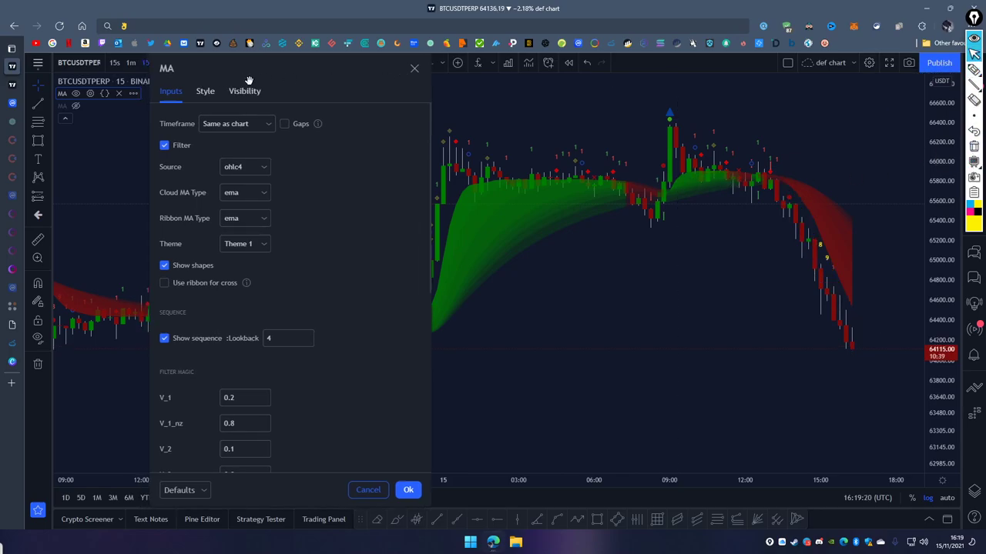
Circle the Filter Magic heading in the MA inputs, bracket V_1 and V_1_nz, and point pen arrows at all four filter values.
drag(245, 77, 600, 152)
scroll(600, 151, down, 3)
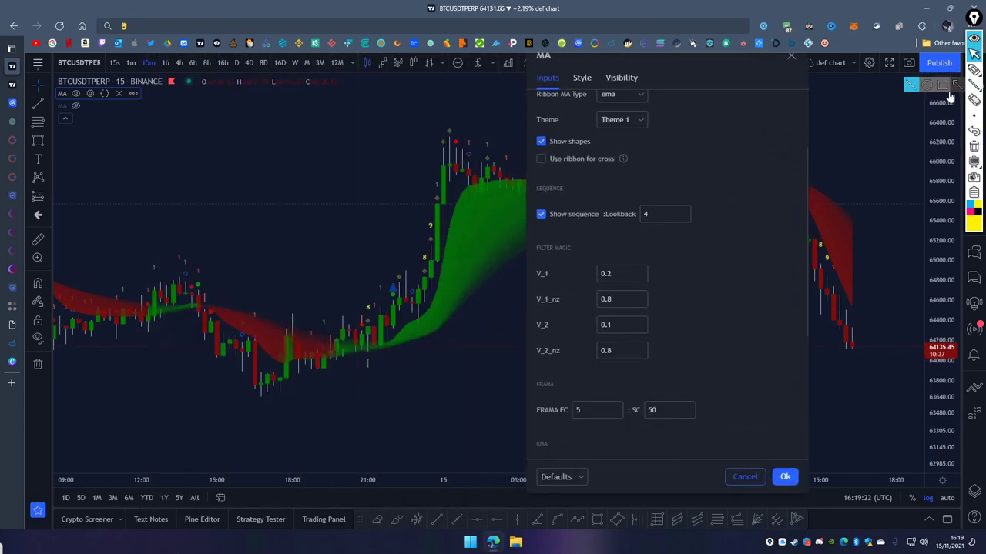
click(974, 69)
mouse_move(562, 245)
mouse_down()
mouse_move(573, 262)
mouse_move(547, 240)
mouse_up()
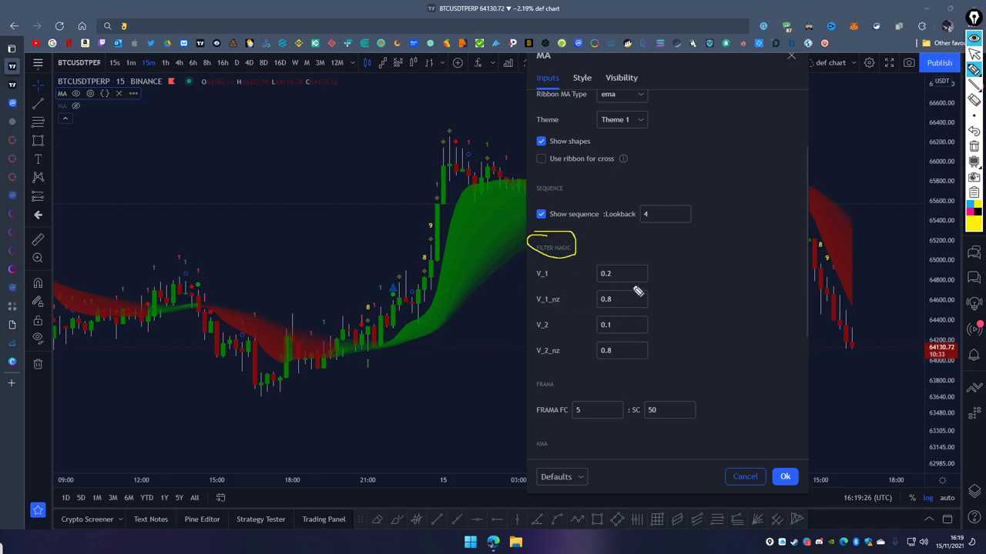
mouse_move(579, 267)
mouse_down()
mouse_move(660, 301)
mouse_move(597, 307)
mouse_up()
mouse_move(681, 271)
mouse_down()
mouse_move(653, 273)
mouse_move(660, 280)
mouse_up()
mouse_move(660, 283)
mouse_down()
mouse_move(661, 329)
mouse_move(669, 322)
mouse_move(659, 349)
mouse_up()
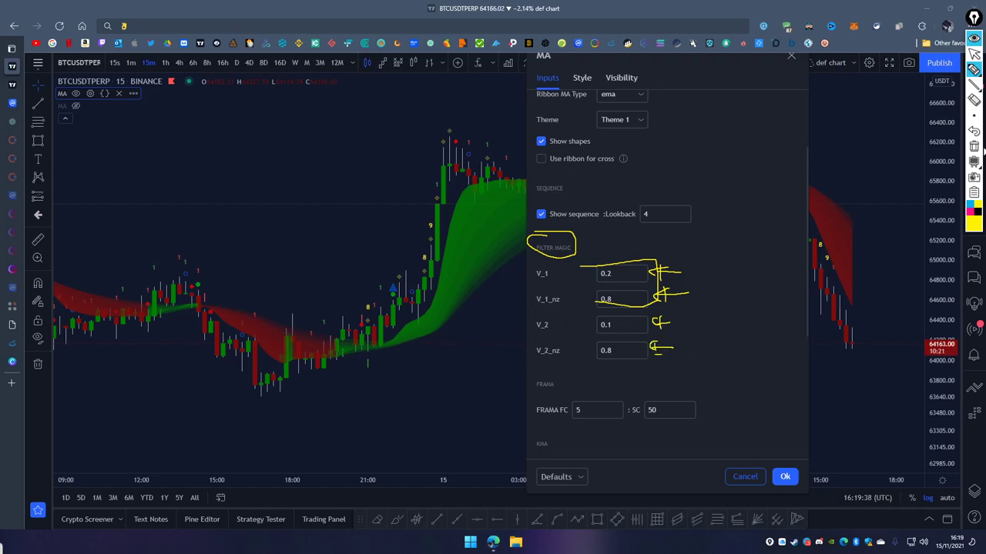
Clear the pen marks and set the Cloud MA Type to hull ma with Filter enabled.
click(974, 146)
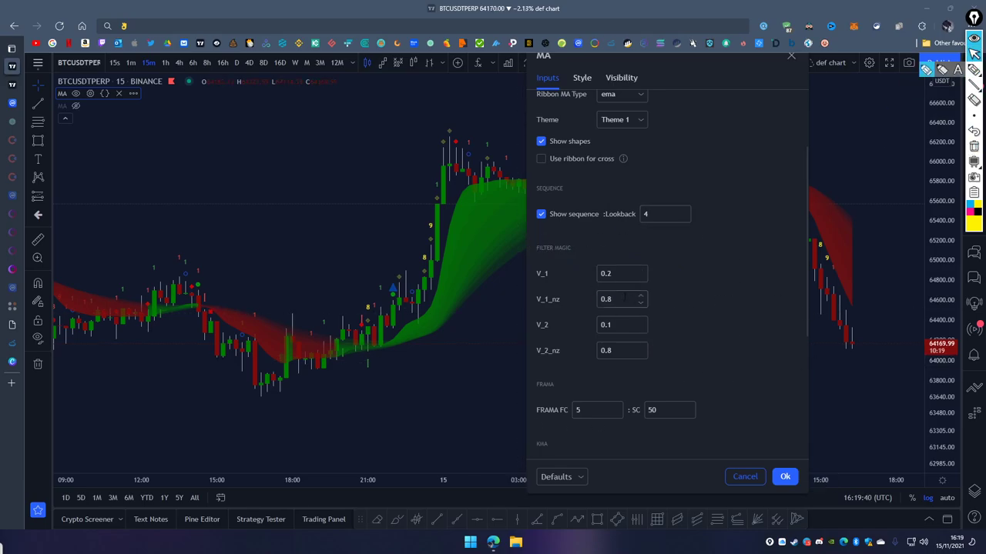
scroll(708, 351, up, 3)
click(622, 180)
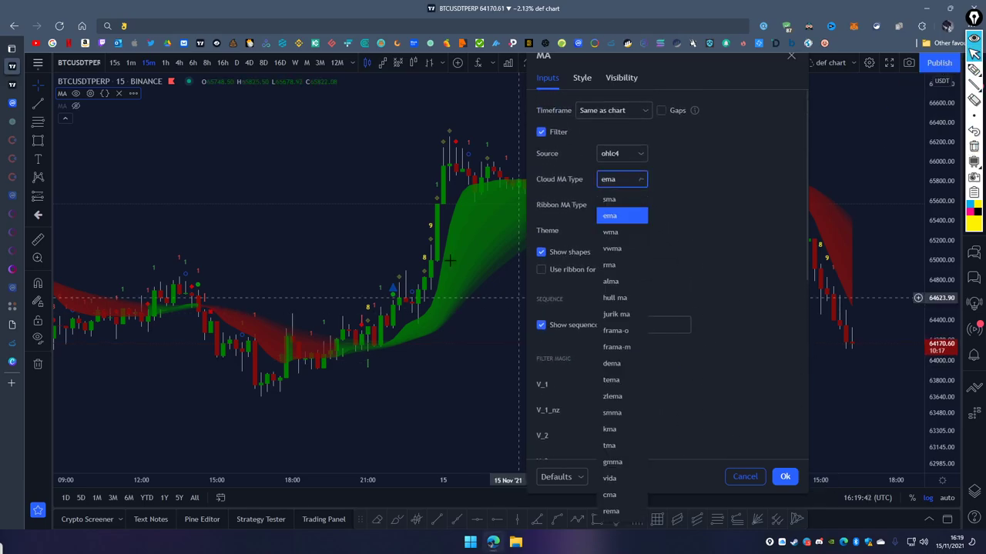
click(620, 298)
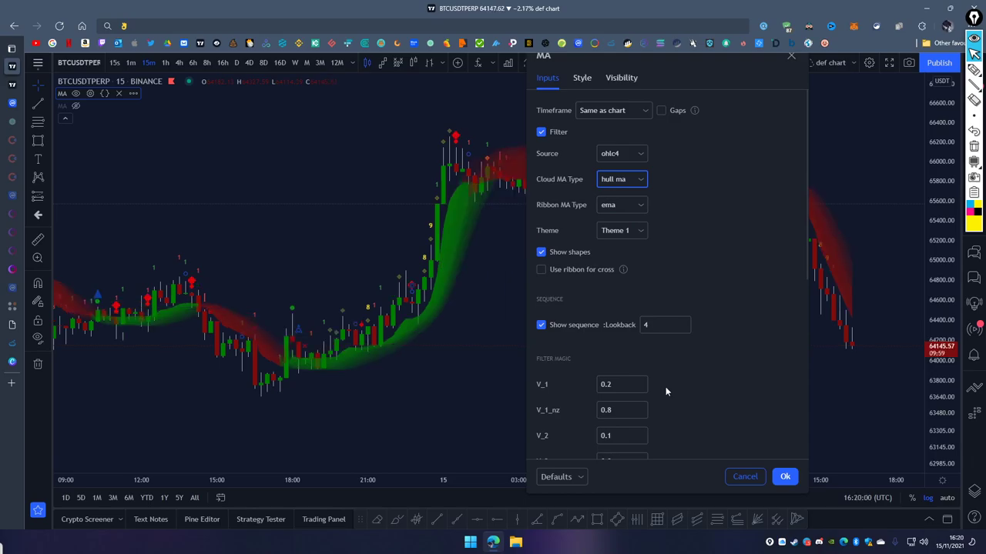
click(541, 131)
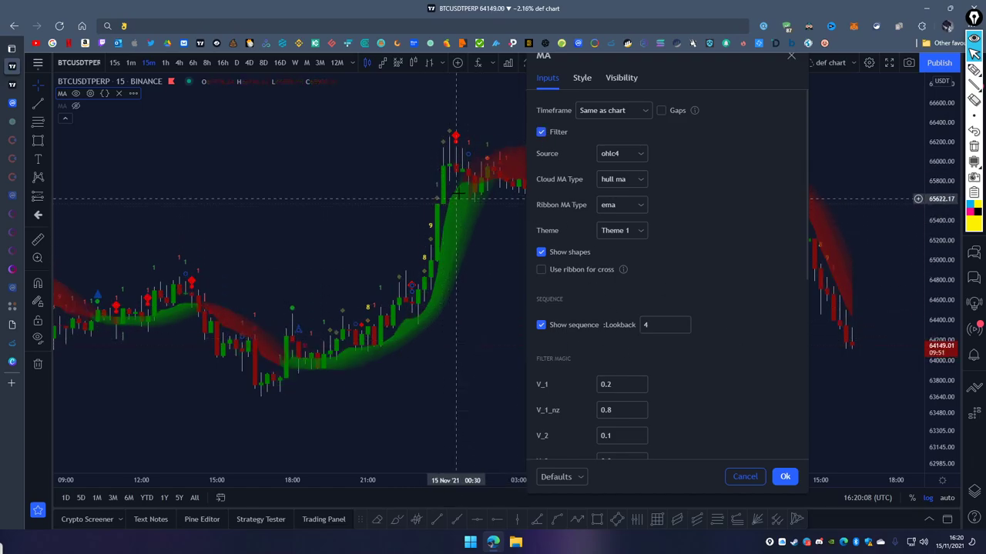
Move the MA settings aside, trace the red cloud after the 00:30 peak with pen strokes, and clear the marks.
drag(689, 70, 871, 90)
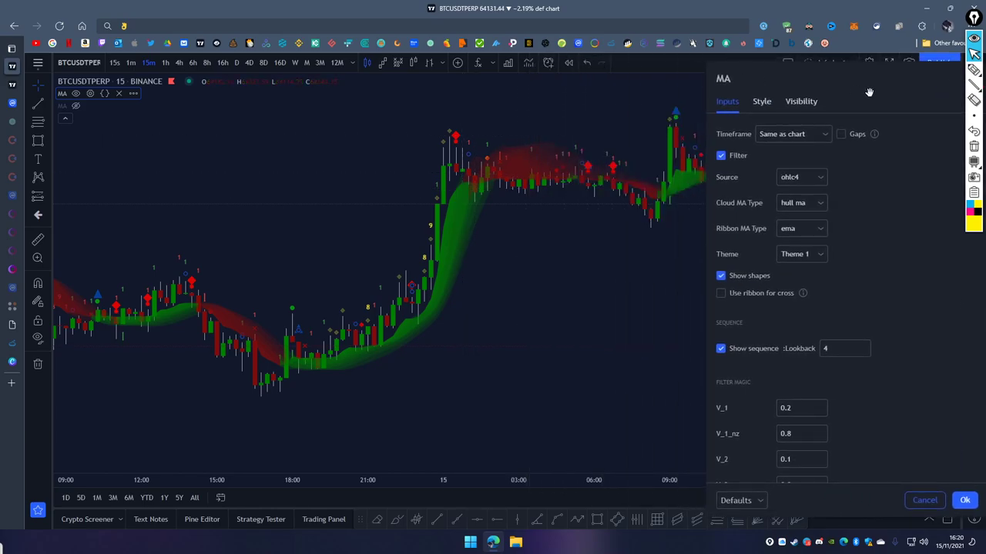
click(972, 71)
drag(476, 161, 599, 155)
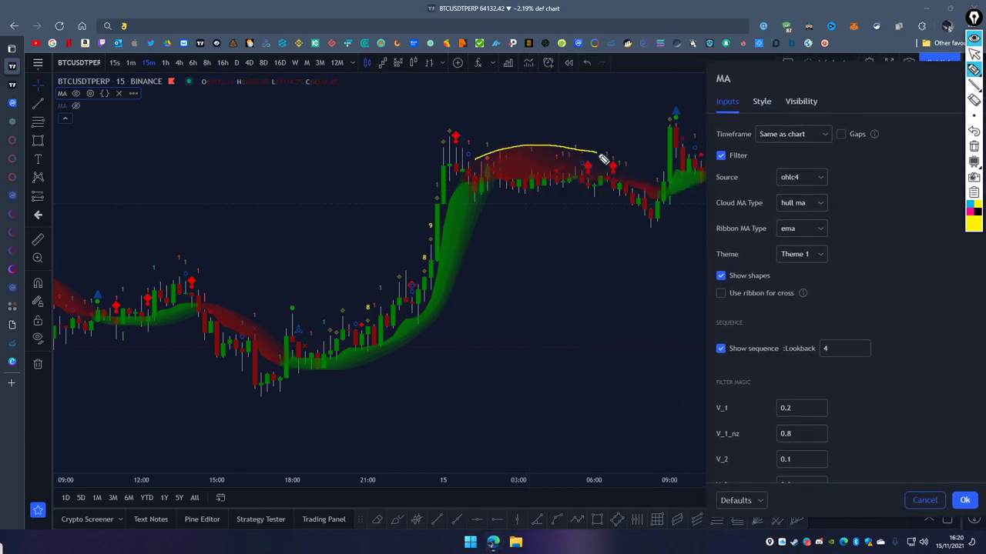
mouse_move(453, 166)
mouse_down()
mouse_move(518, 147)
mouse_move(583, 158)
mouse_up()
drag(502, 176, 568, 191)
drag(513, 156, 562, 181)
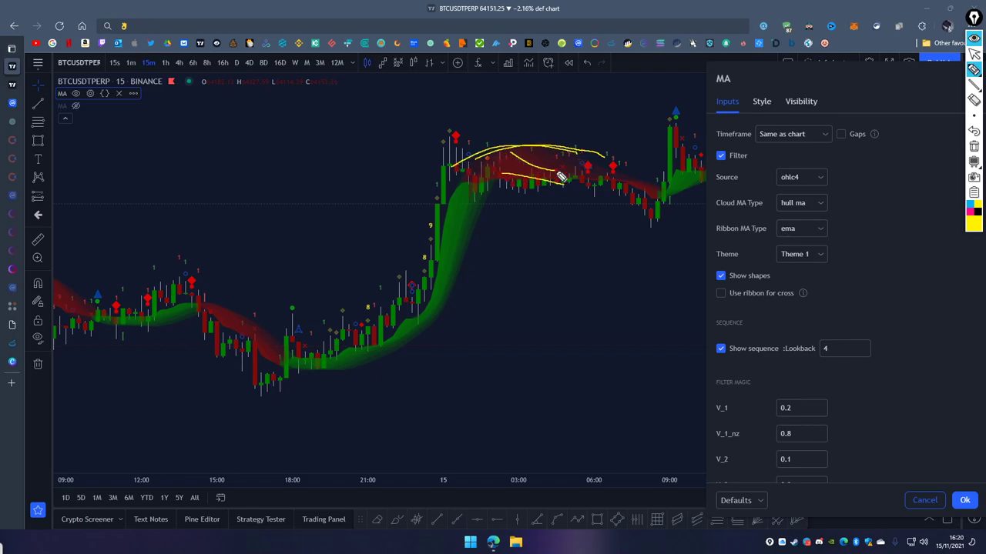
drag(541, 149, 594, 174)
mouse_move(461, 194)
mouse_down()
mouse_move(502, 159)
mouse_move(593, 166)
mouse_up()
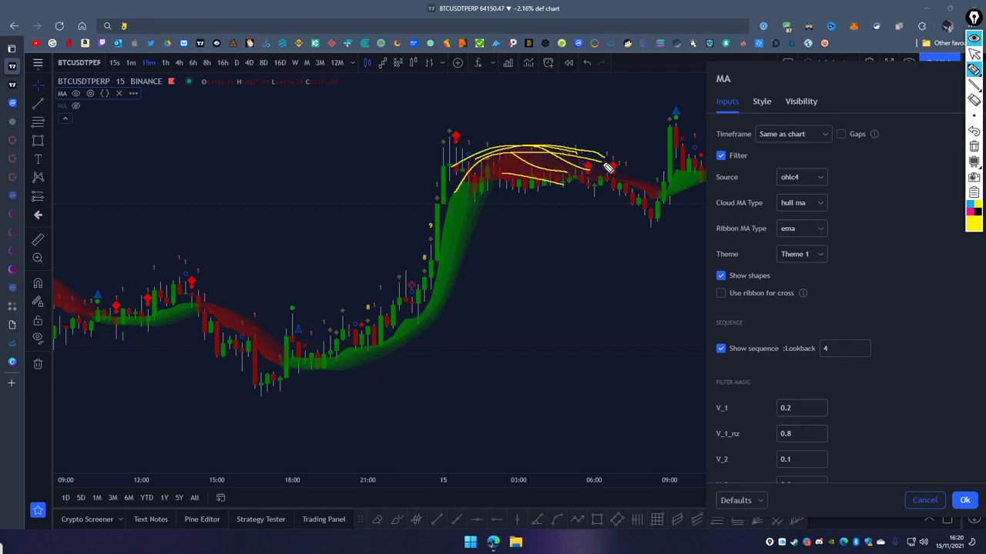
click(973, 146)
click(974, 54)
Review the cloud and ribbon lengths in the MA inputs and the signal shapes listed in its style settings.
drag(860, 71, 713, 85)
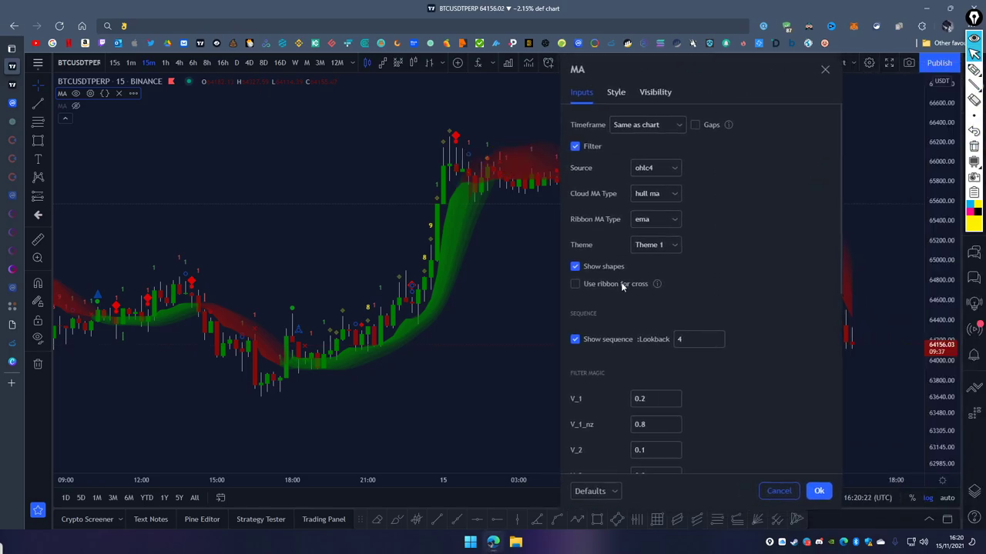
scroll(689, 320, down, 5)
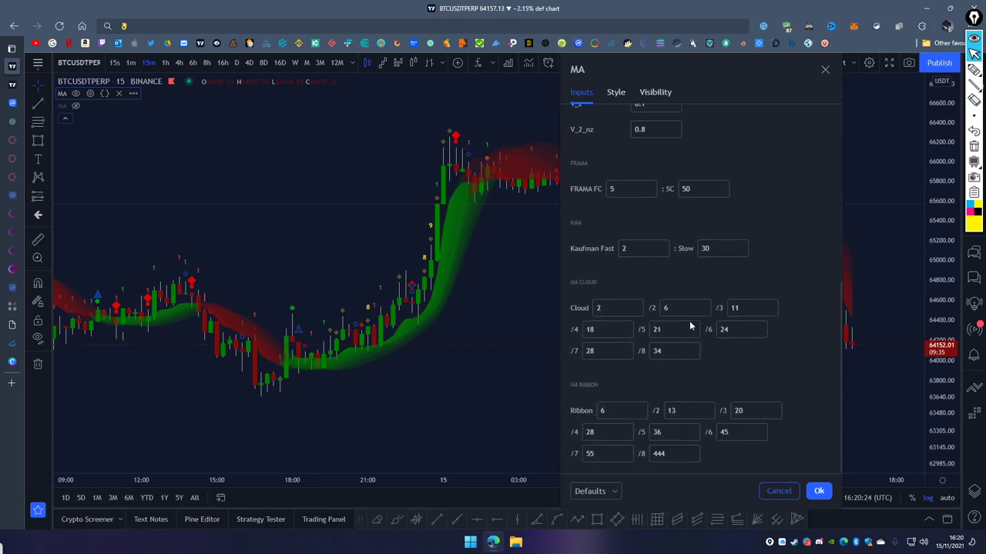
scroll(352, 205, up, 2)
scroll(610, 252, up, 5)
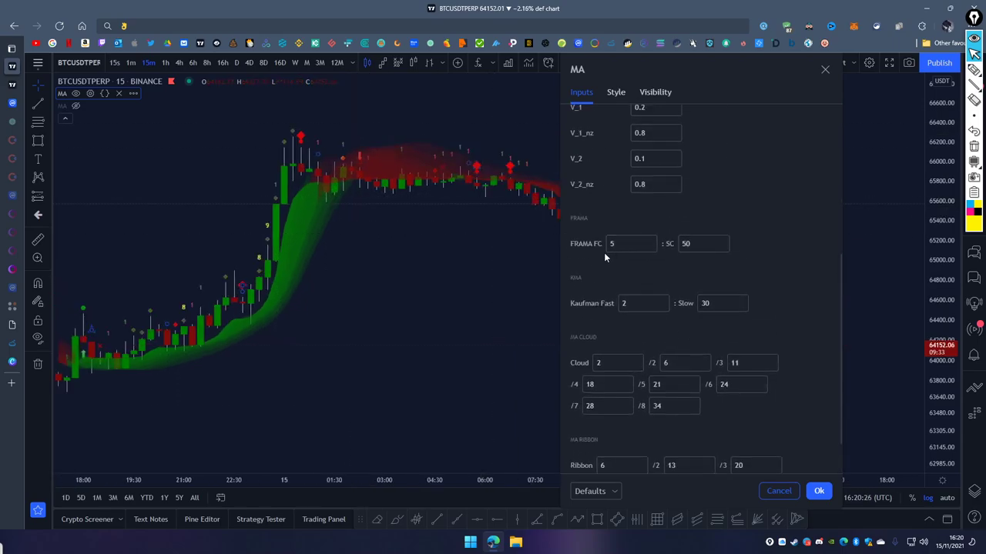
click(611, 97)
scroll(651, 280, down, 5)
scroll(648, 281, down, 8)
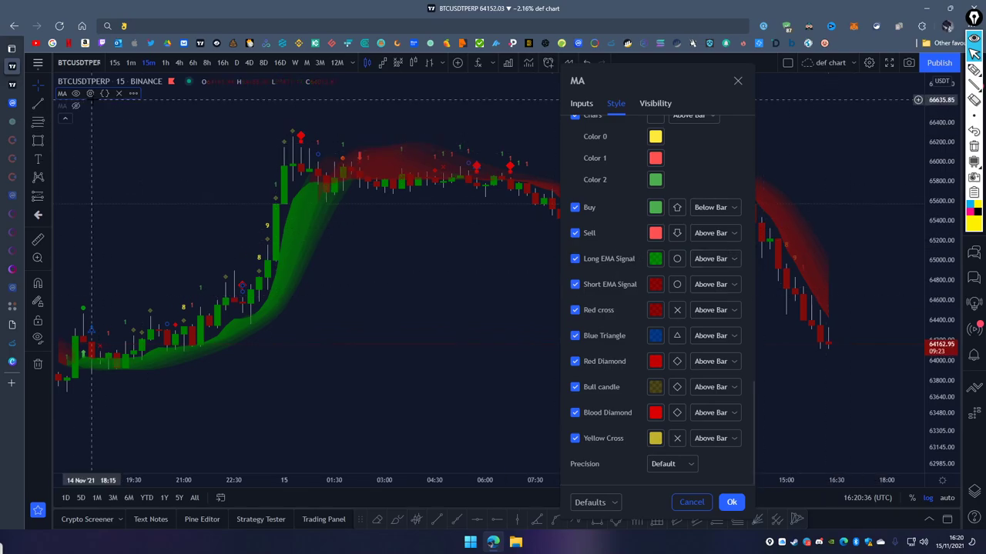
Go back to the published scripts list and open Trend Drift at its Aug 17 release notes.
click(7, 88)
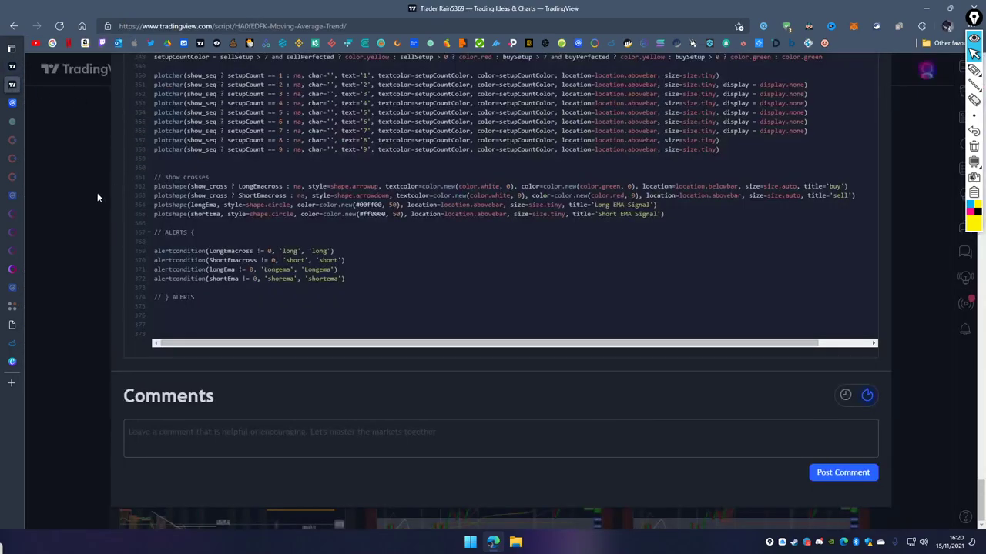
key(alt+Left)
scroll(139, 277, down, 5)
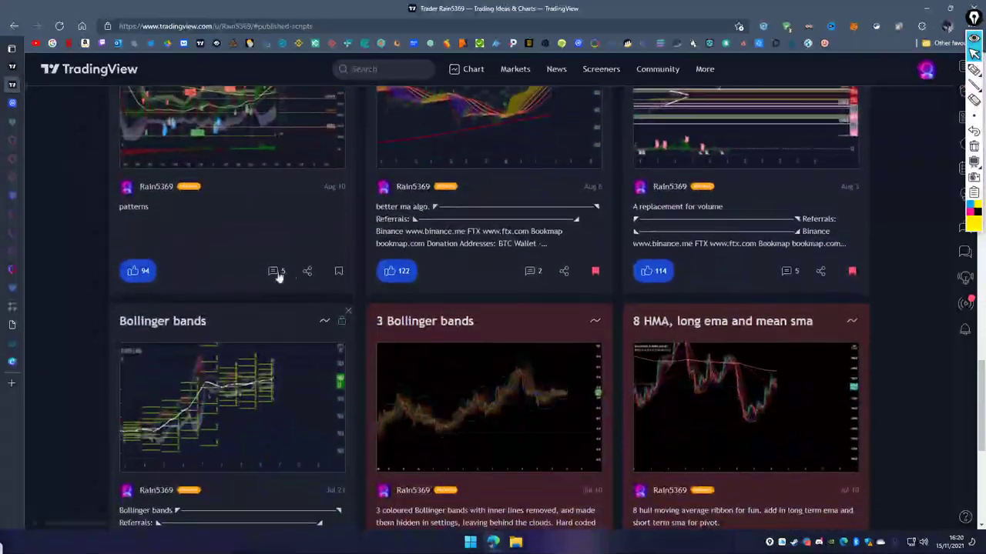
scroll(404, 247, up, 3)
click(407, 232)
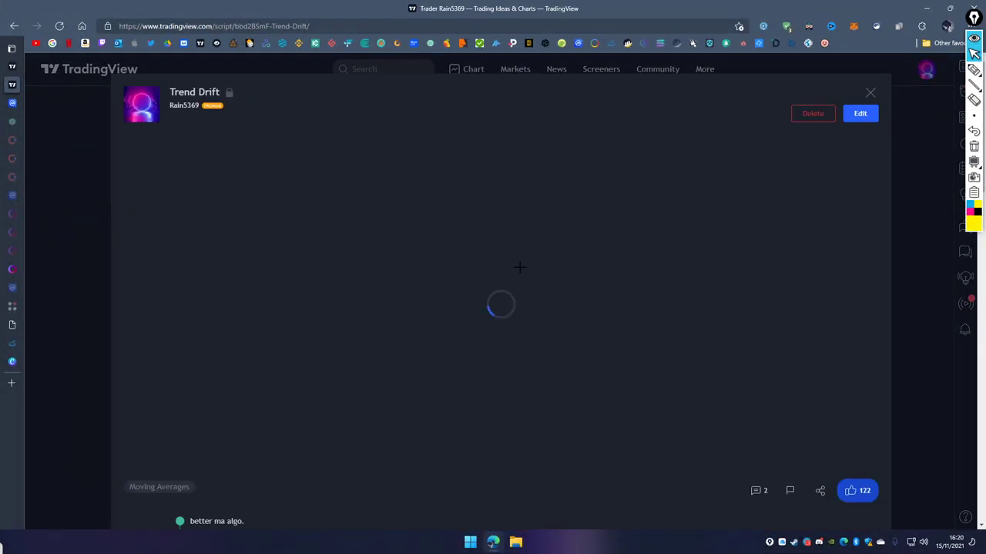
scroll(525, 273, down, 10)
scroll(526, 275, down, 2)
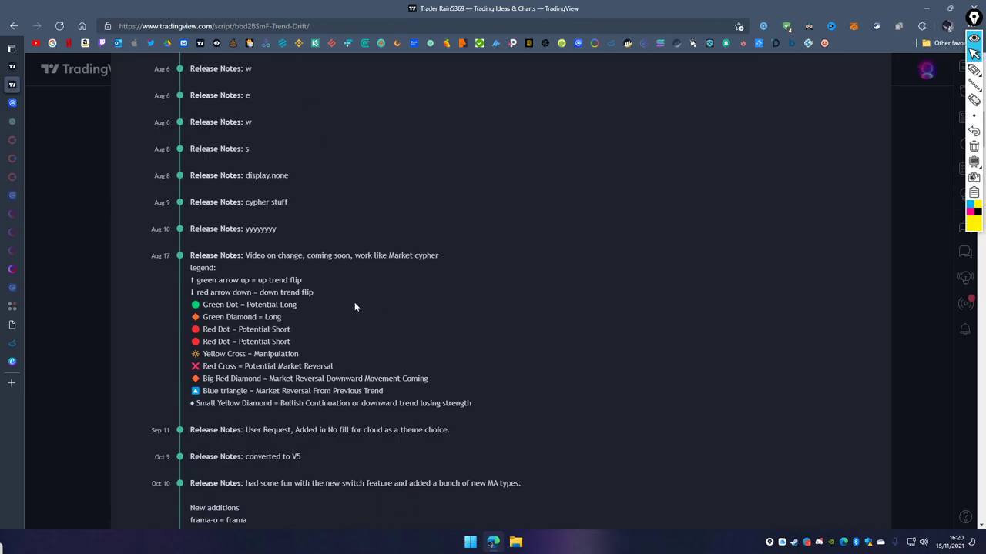
Highlight the signal legend text in Trend Drift's Aug 17 release notes.
triple_click(319, 360)
click(331, 360)
drag(243, 299, 469, 381)
click(469, 381)
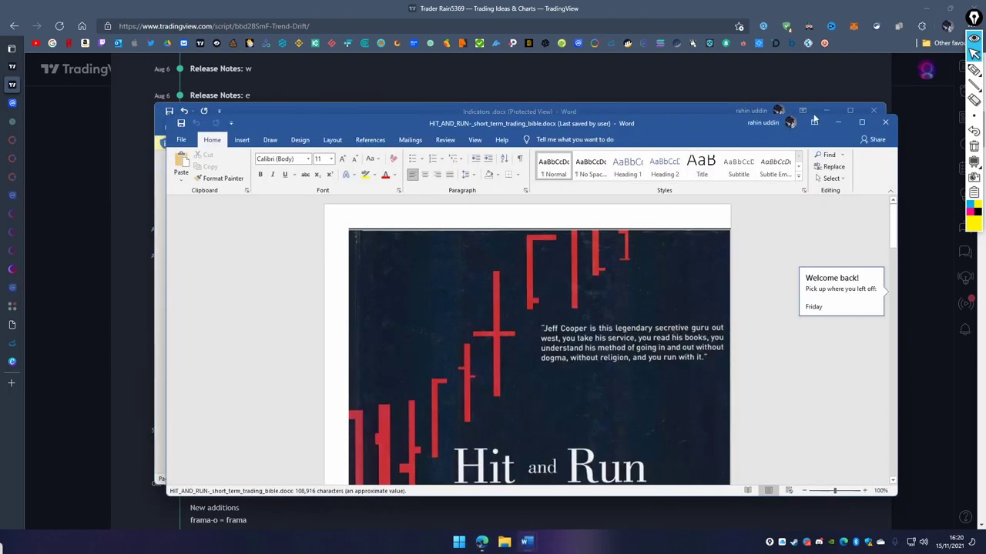
Bring up the Indicators.docx manual maximized in Word and find the legend below the MA cloud lengths.
click(840, 123)
click(850, 110)
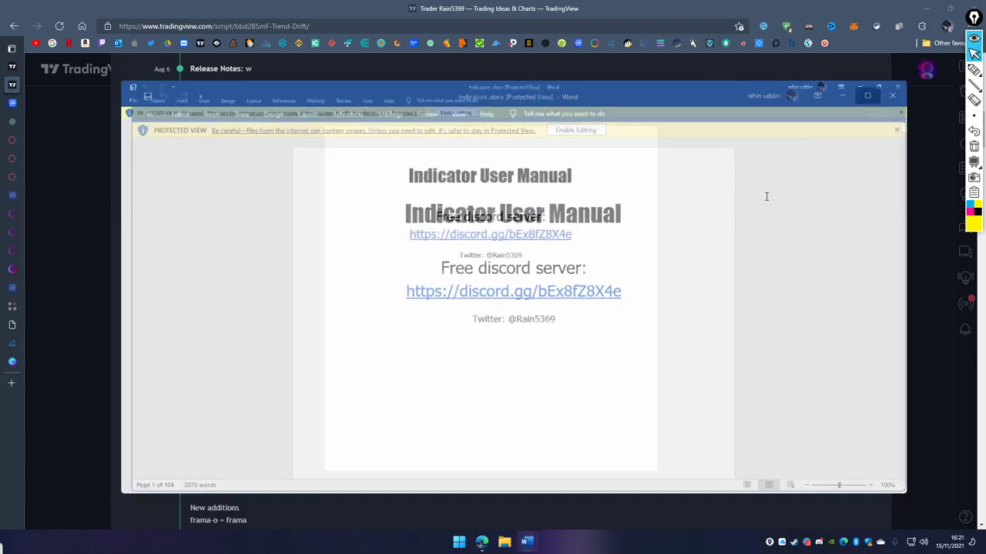
scroll(770, 231, down, 20)
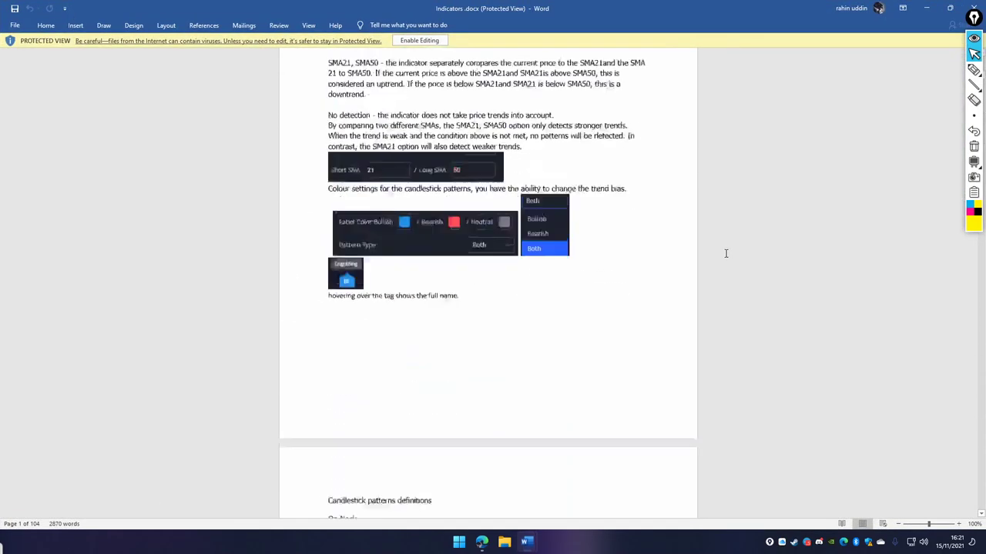
drag(981, 71, 941, 379)
scroll(767, 311, down, 10)
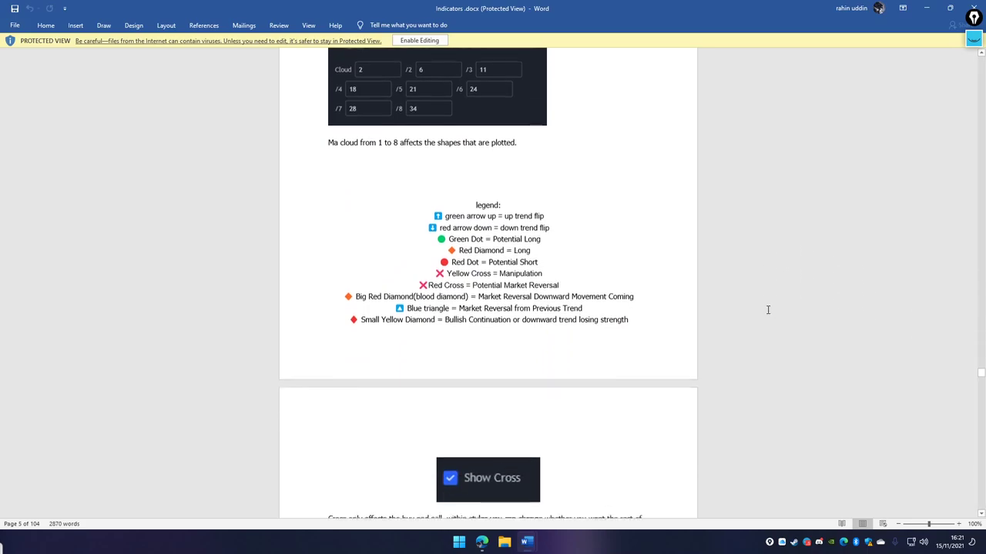
Examine the Buy, Sell, Long Ema and Short Ema conditions in the manual.
scroll(758, 300, down, 15)
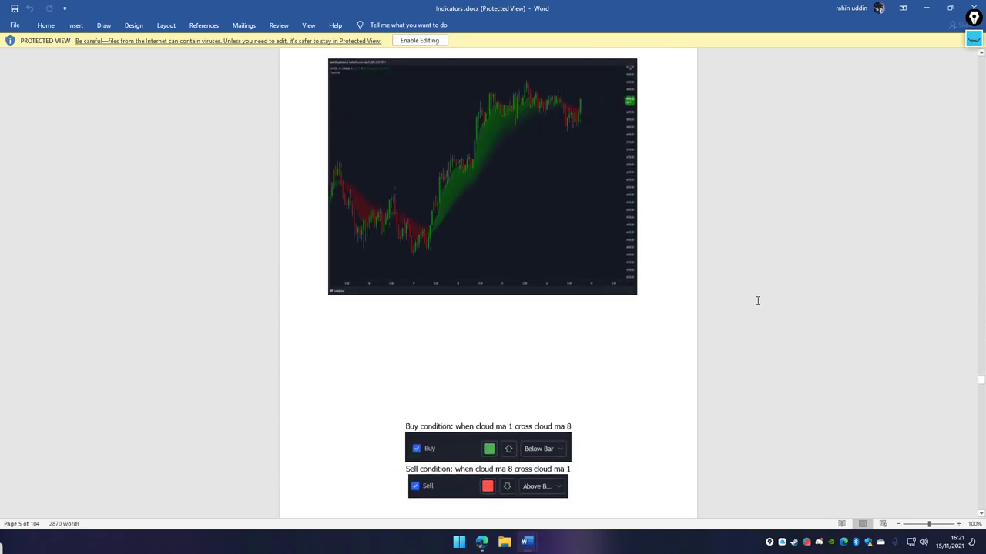
scroll(757, 301, down, 1)
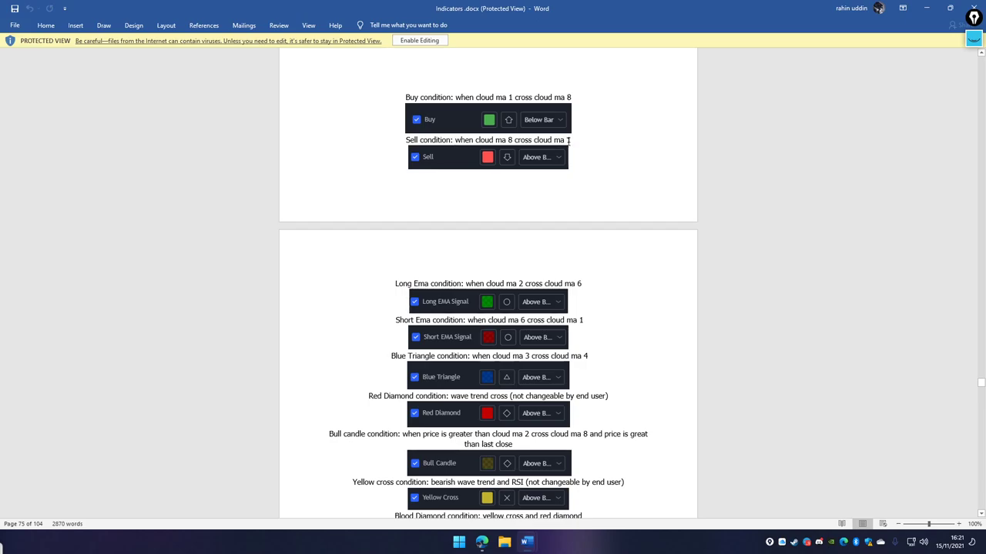
scroll(513, 187, down, 2)
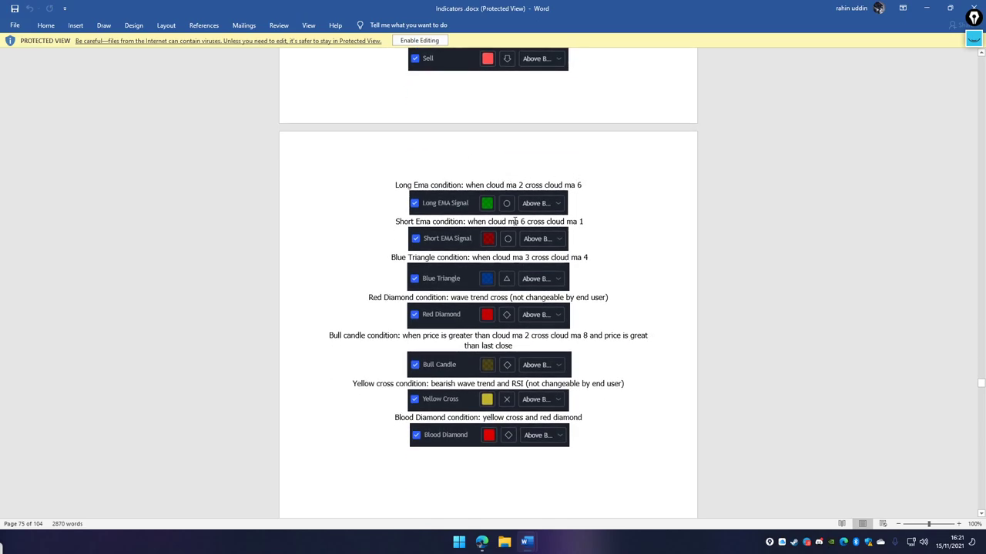
scroll(773, 213, down, 2)
Circle the Blue Triangle condition with the pen, point an arrow at it, and underline its cloud MA cross and the Red Diamond condition.
click(974, 69)
mouse_move(379, 199)
mouse_down()
mouse_move(602, 206)
mouse_move(368, 185)
mouse_up()
mouse_move(670, 196)
mouse_down()
mouse_move(636, 194)
mouse_move(638, 213)
mouse_up()
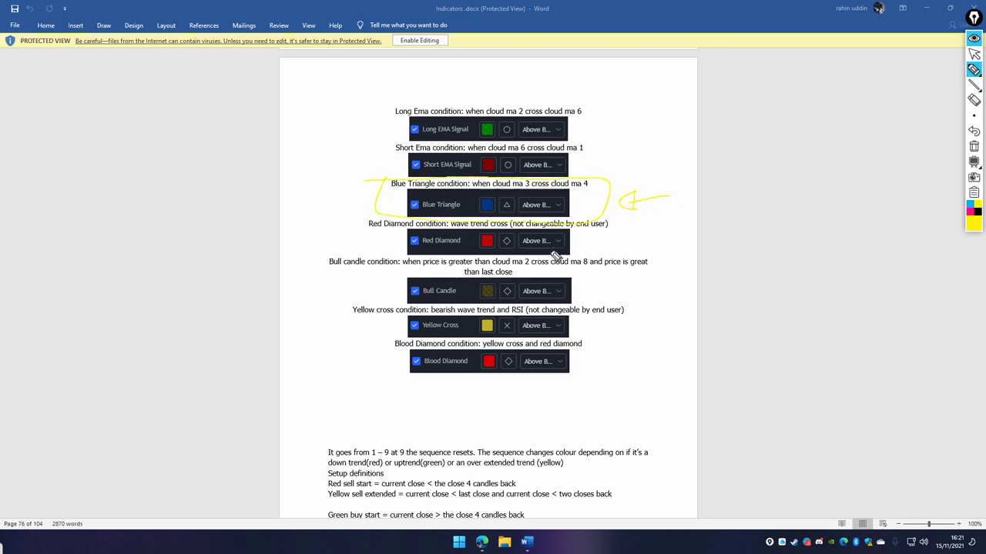
drag(496, 188, 584, 188)
drag(373, 234, 504, 234)
drag(611, 240, 628, 229)
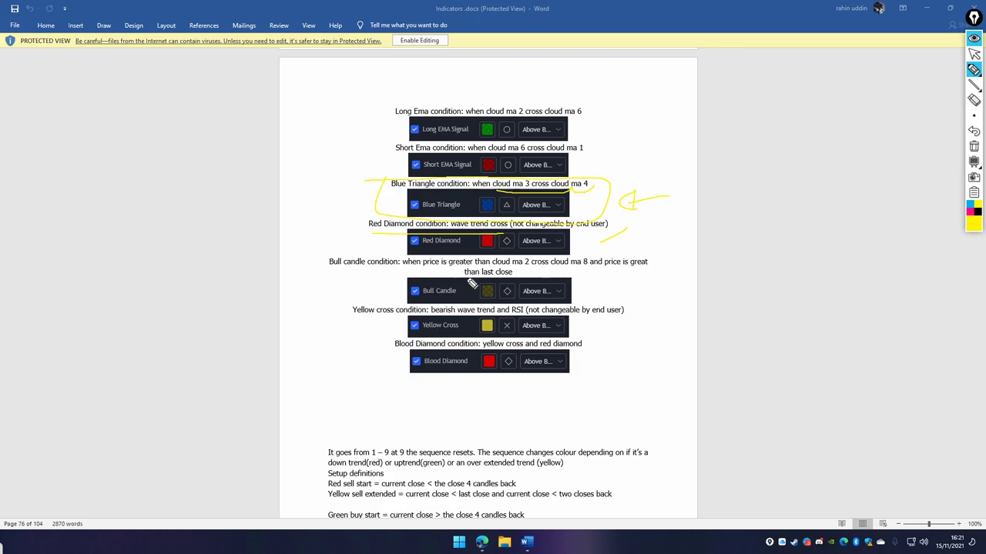
Circle the Bull Candle signal and underline its condition, circle the Yellow Cross and Blood Diamond entries, and clear all marks.
mouse_move(425, 297)
mouse_down()
mouse_move(548, 299)
mouse_move(469, 289)
mouse_up()
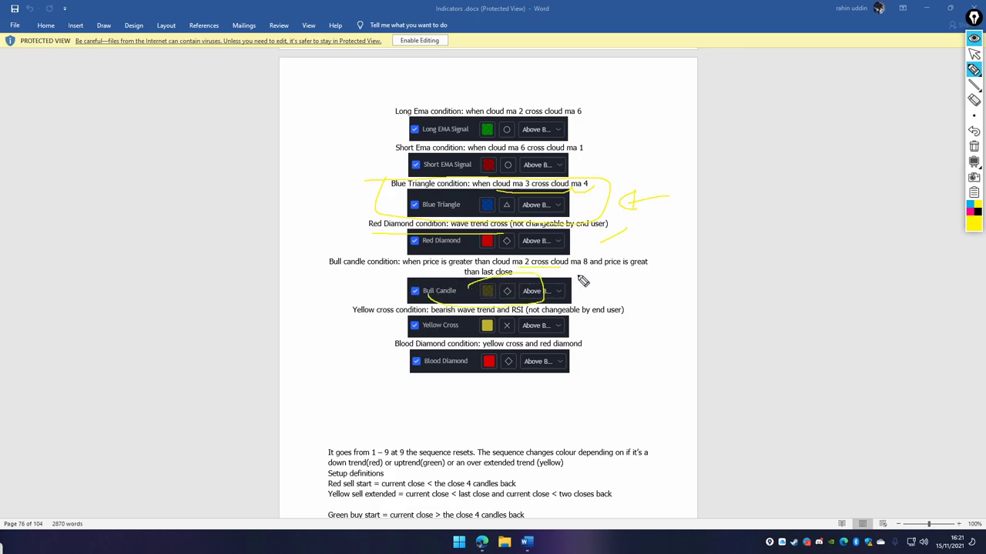
drag(574, 269, 607, 268)
mouse_move(416, 317)
mouse_down()
mouse_move(398, 346)
mouse_move(616, 324)
mouse_move(396, 312)
mouse_move(398, 331)
mouse_up()
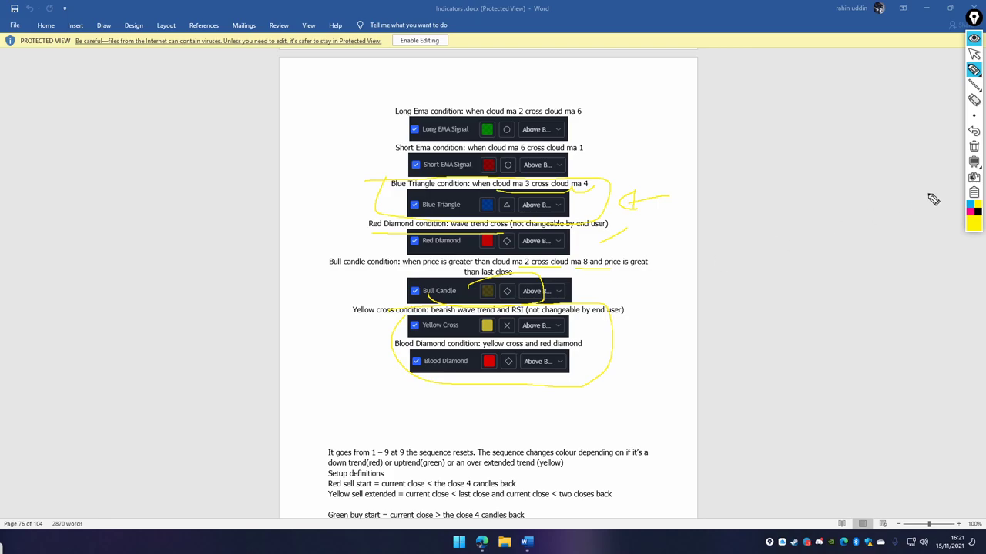
click(975, 147)
click(974, 54)
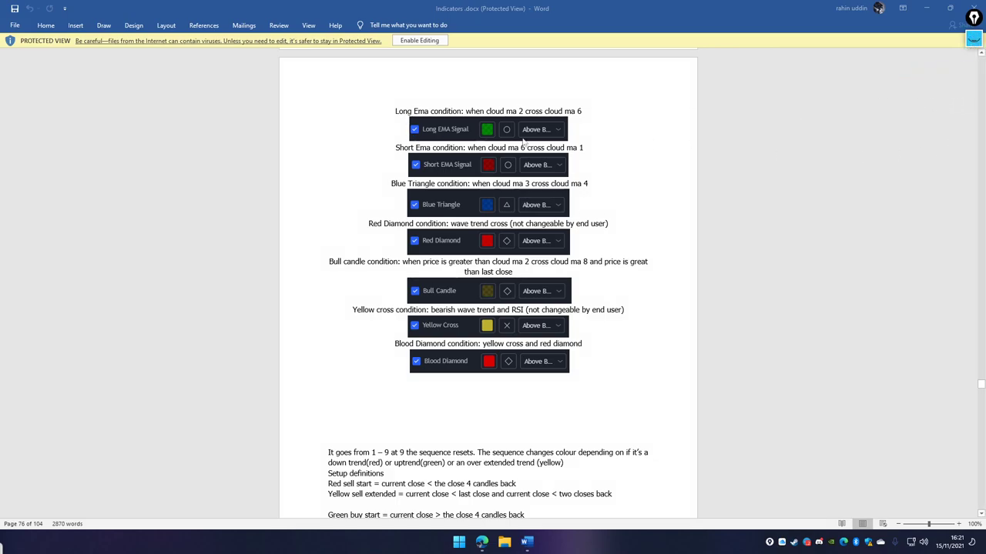
Switch back to the BTCUSDTPERP chart in TradingView and close the MA settings.
click(924, 8)
click(13, 68)
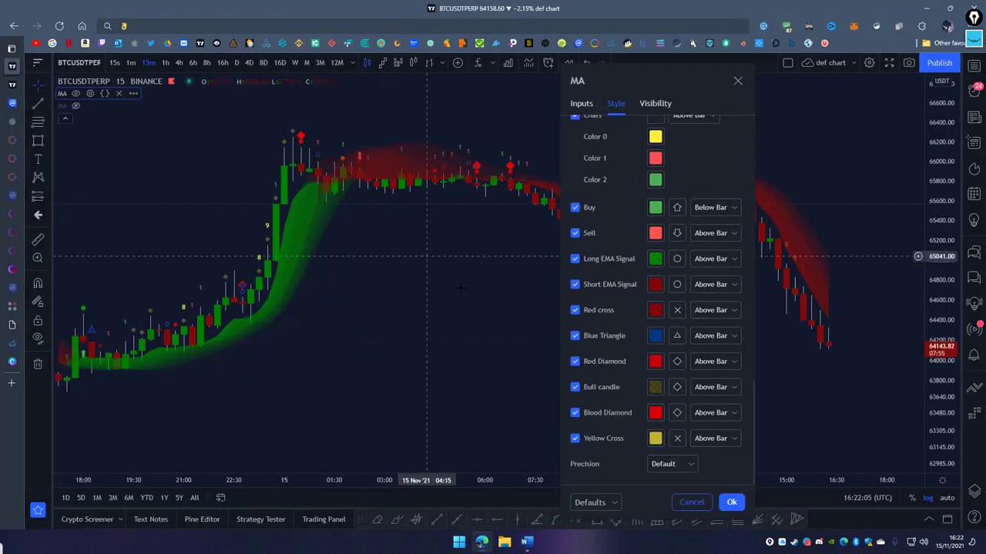
key(Escape)
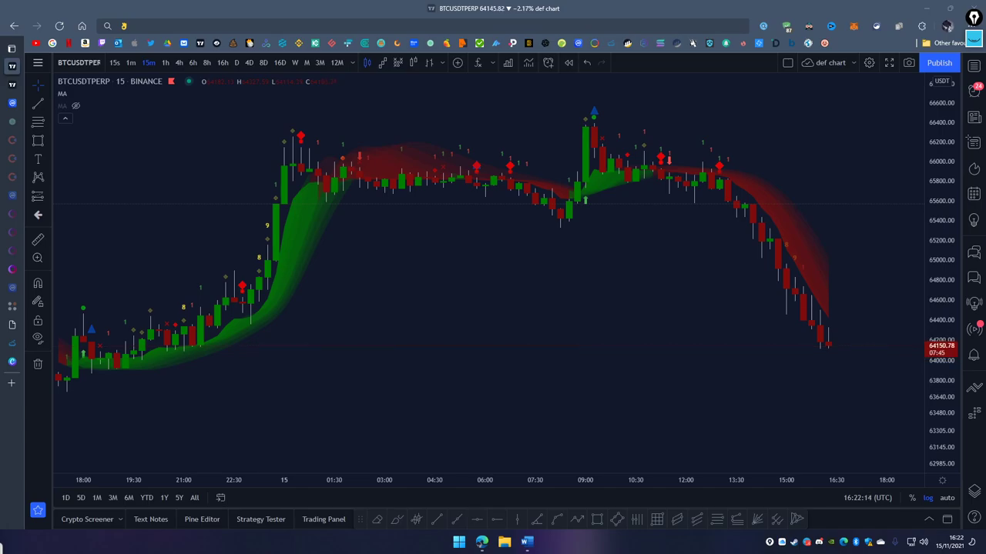
Show the second MA indicator in place of the first and look at its style settings.
scroll(669, 301, down, 3)
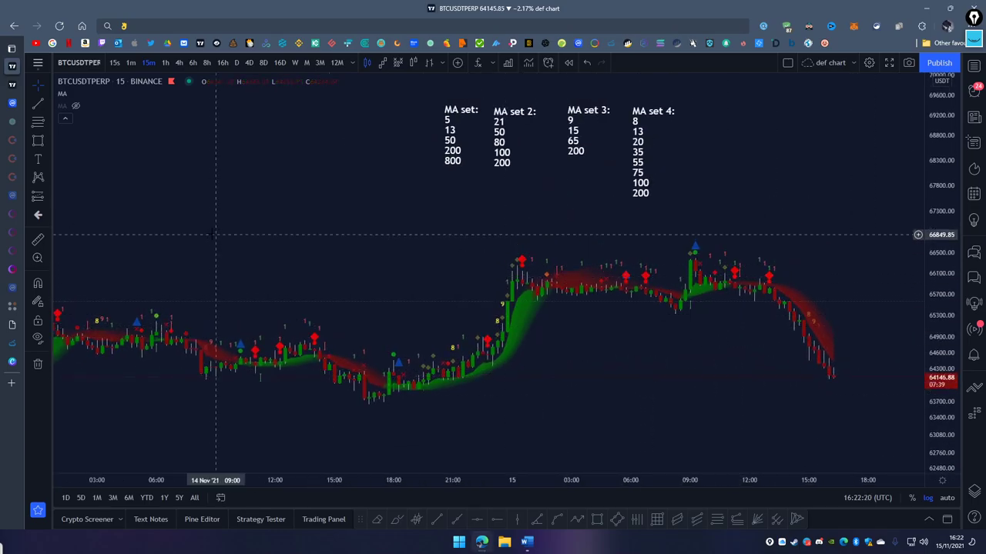
click(75, 106)
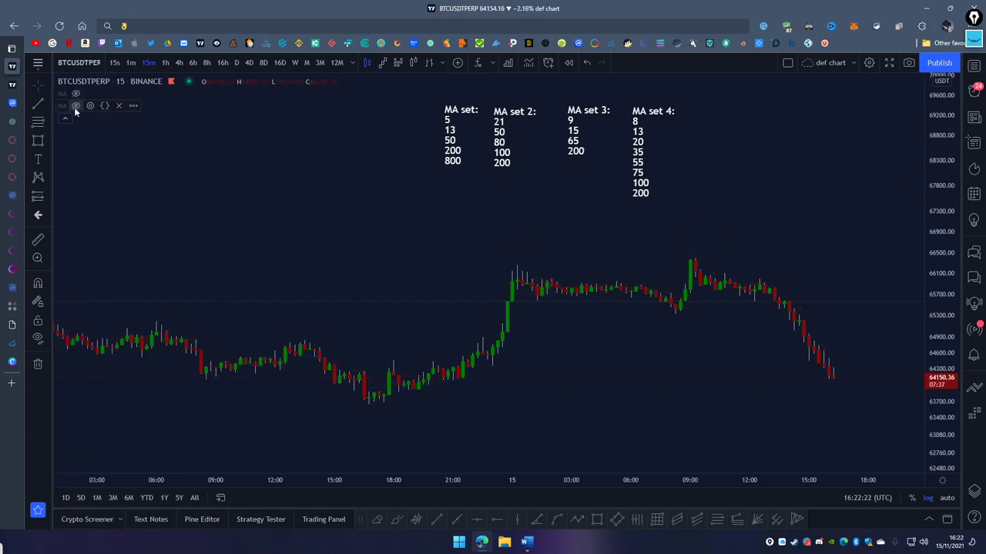
click(89, 106)
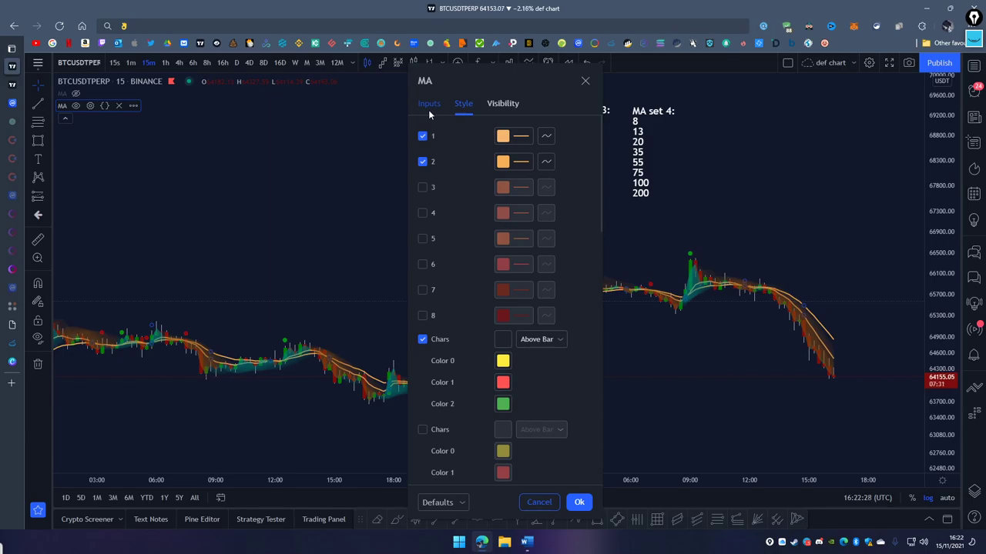
key(Escape)
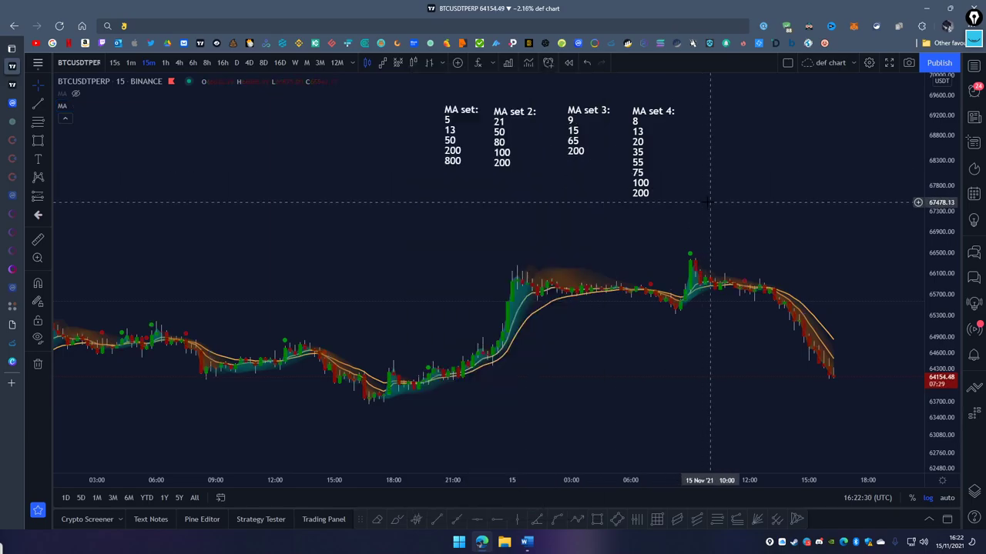